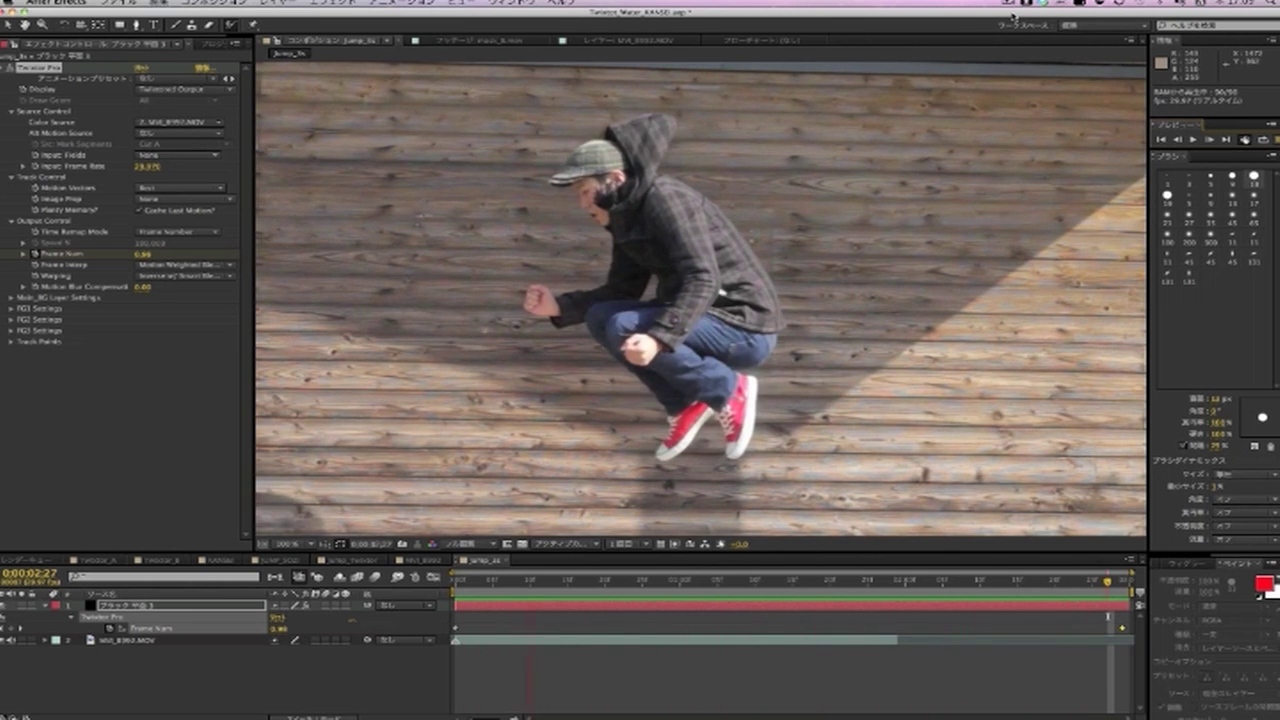
Switch to Premiere Pro and play the jump footage sequence from its beginning
key("super+Tab")
key("super+Tab")
key("super+Tab")
key("super+Tab")
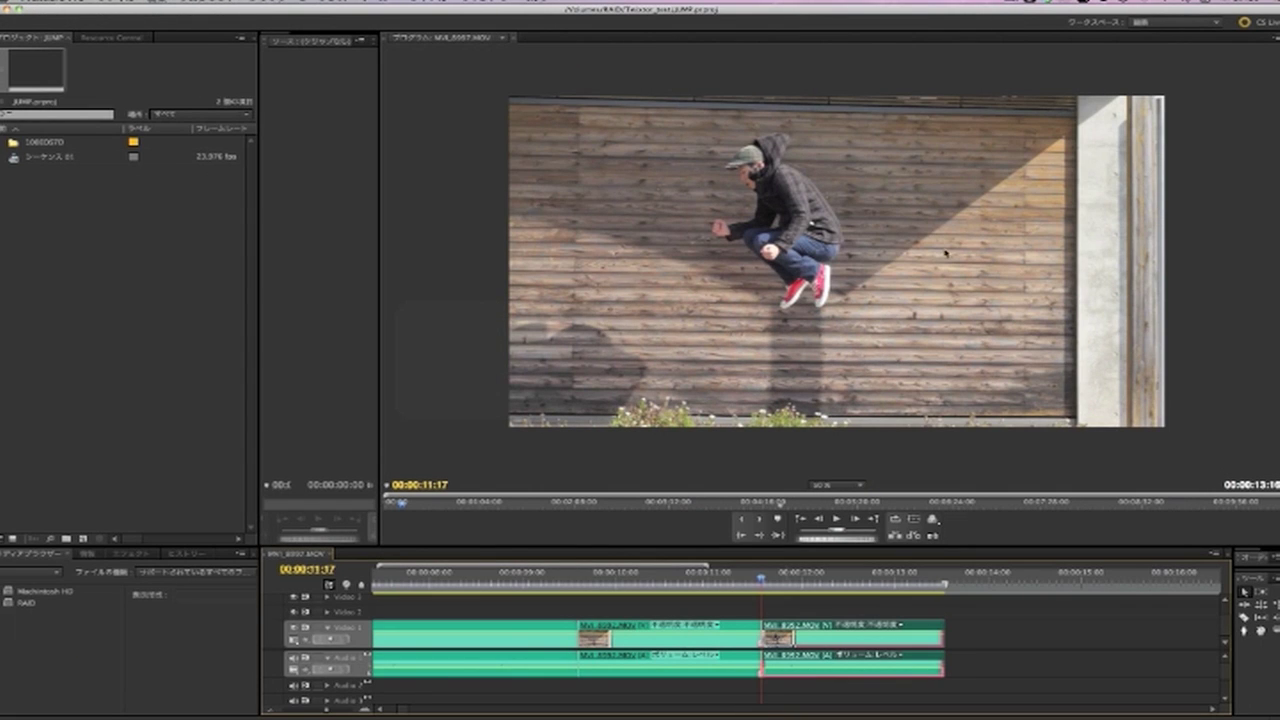
left_click_drag(574, 580, 383, 580)
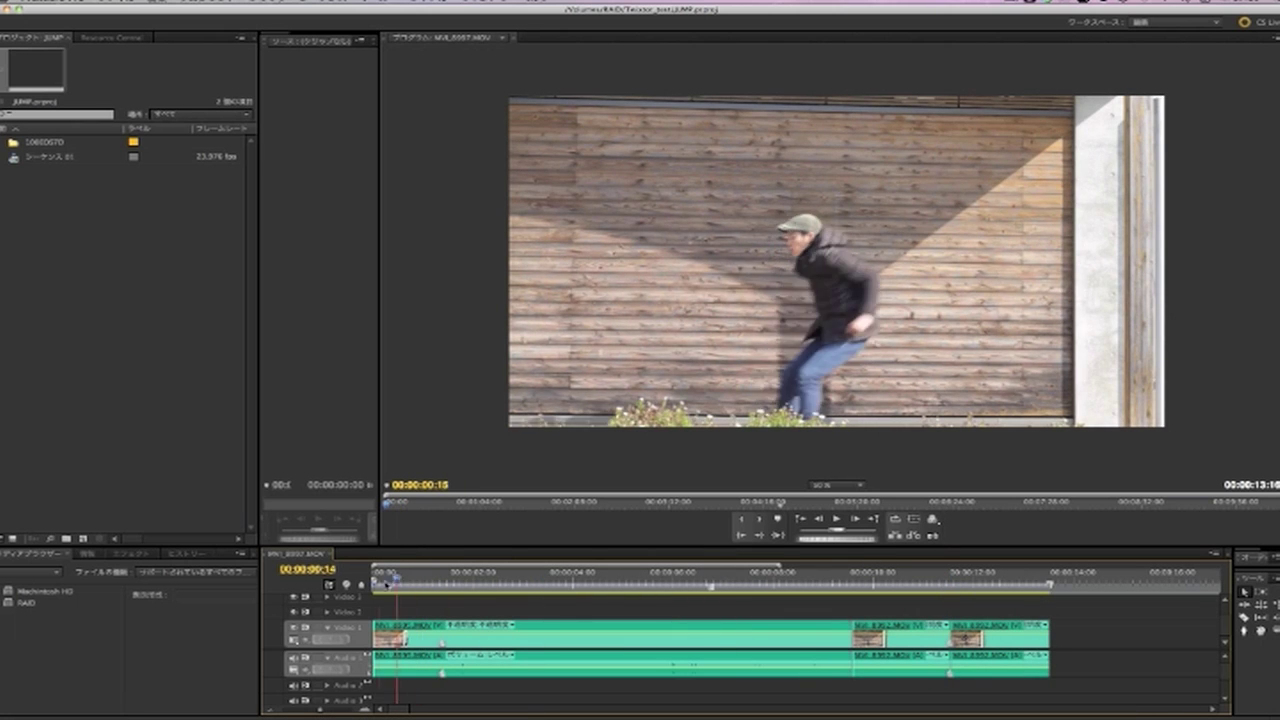
key("space")
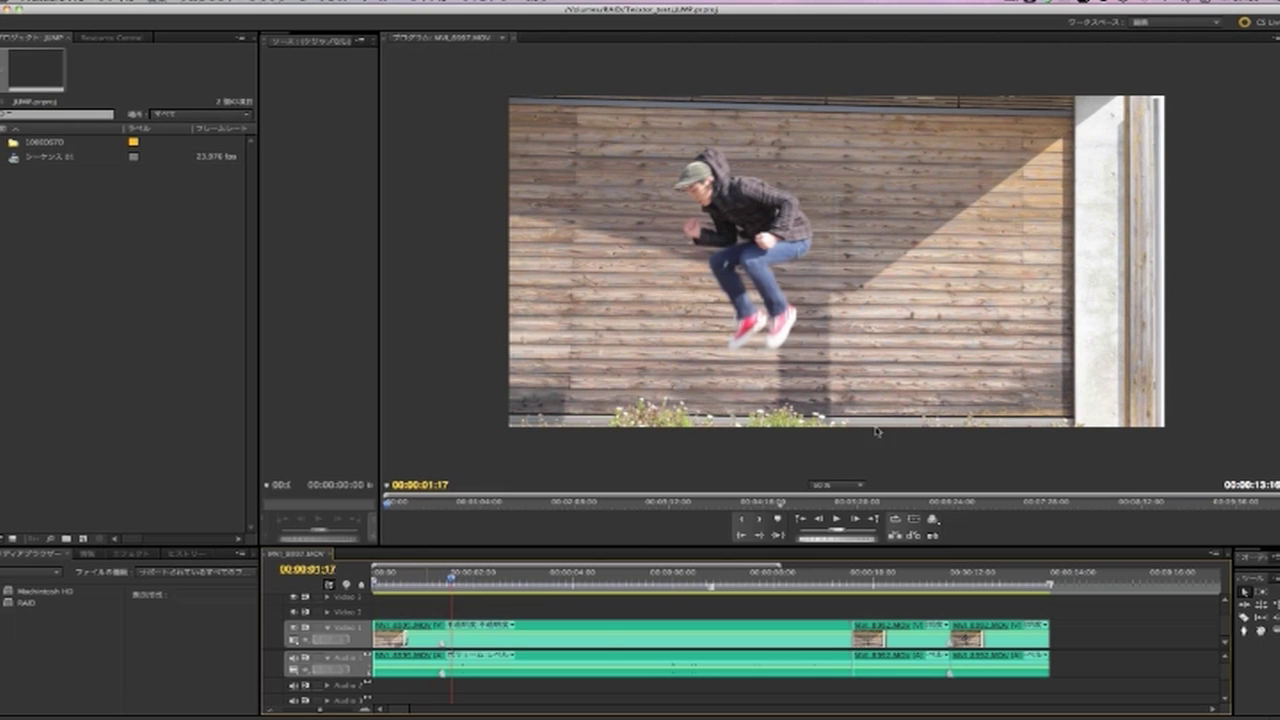
key("grave")
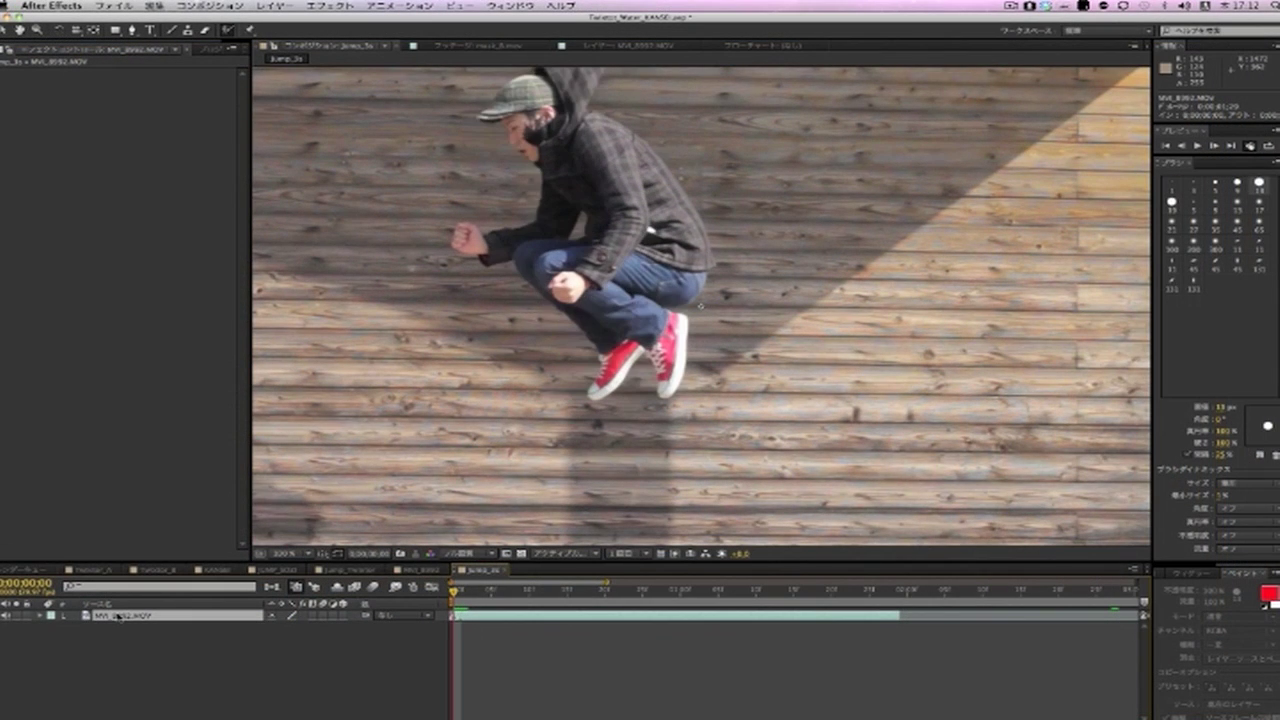
Step back and forth between the first two frames of the jump clip to compare the poses
key("Page_Down")
key("Page_Up")
key("Page_Down")
key("Page_Up")
key("Page_Down")
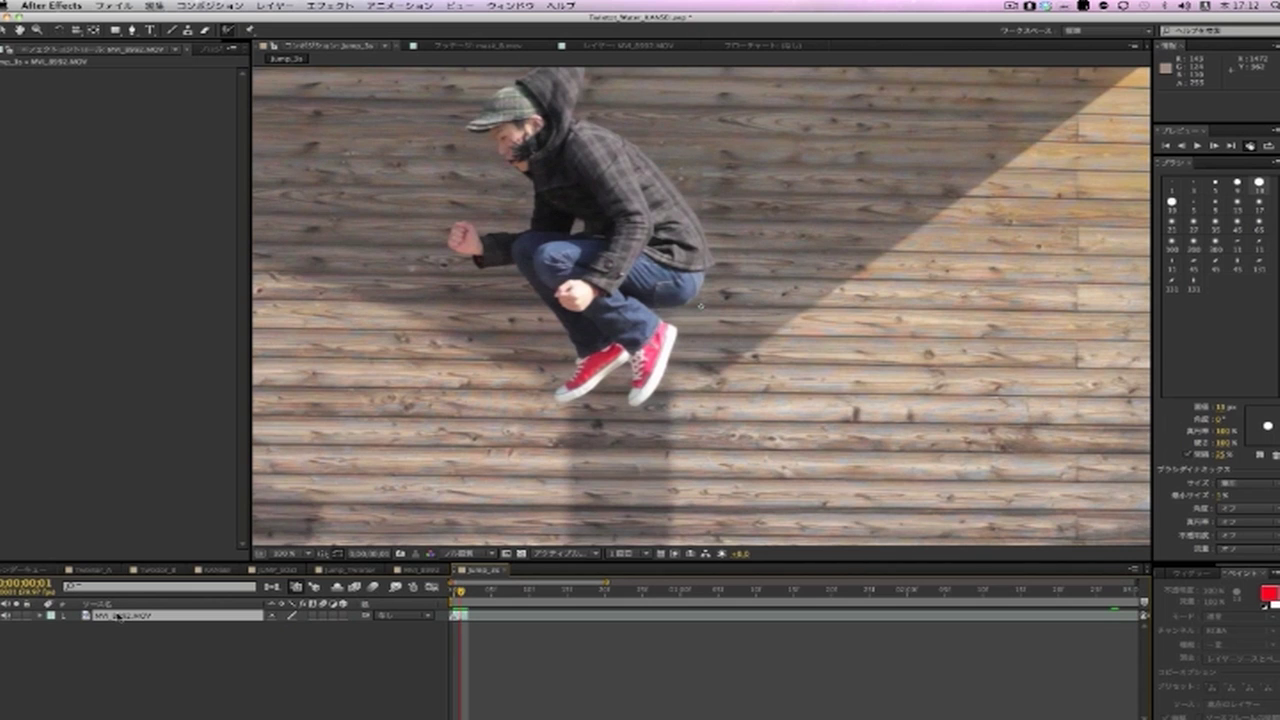
Set the Jump_3s composition's duration to 3 seconds
key("super+k")
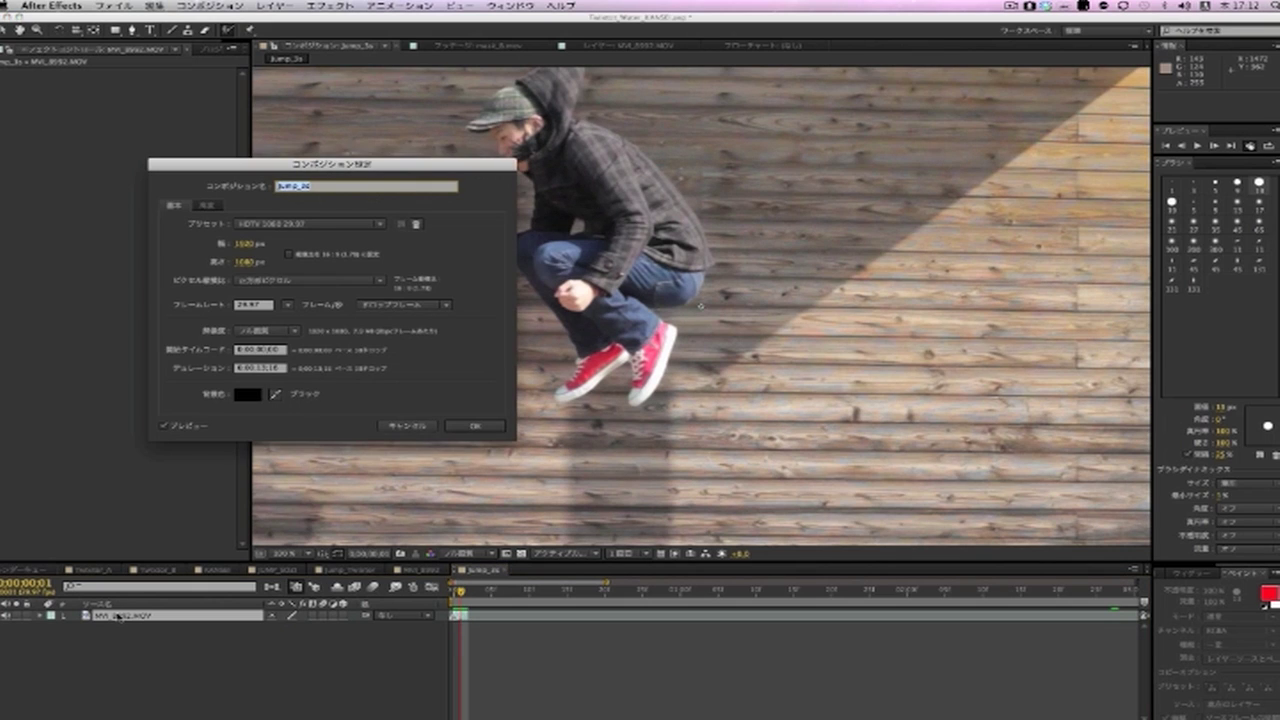
left_click(261, 369)
type("3")
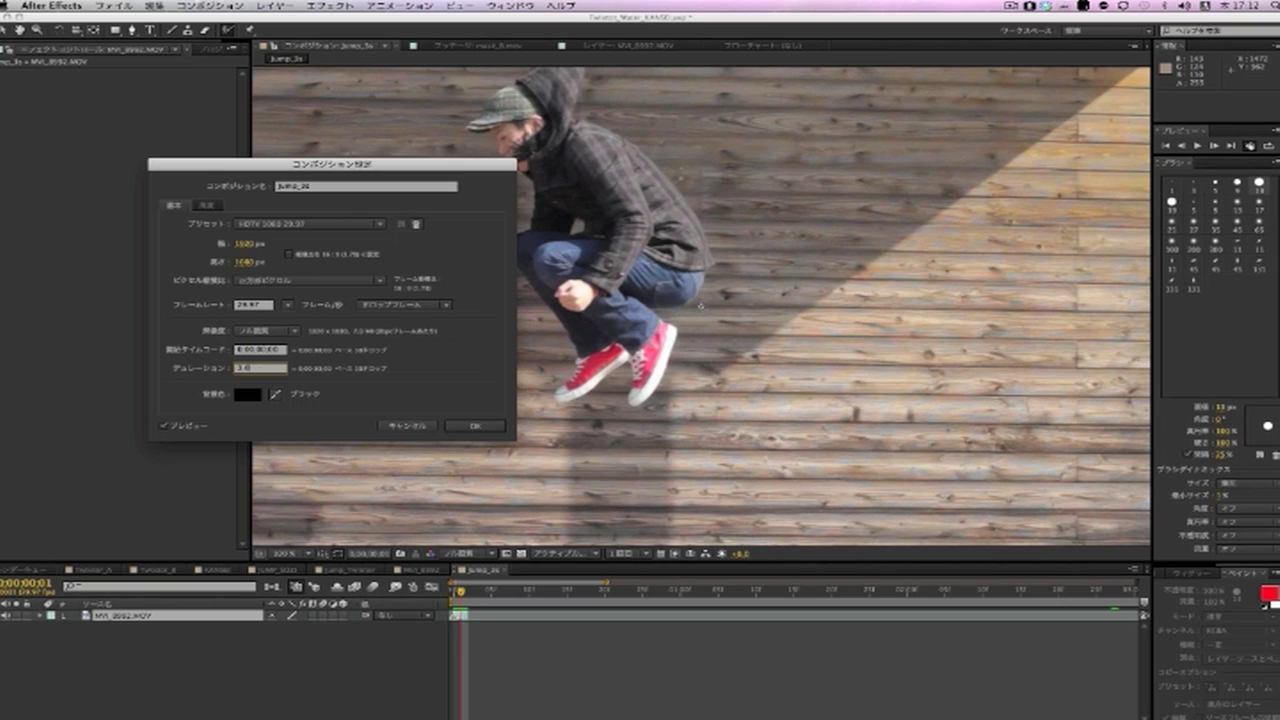
key("Return")
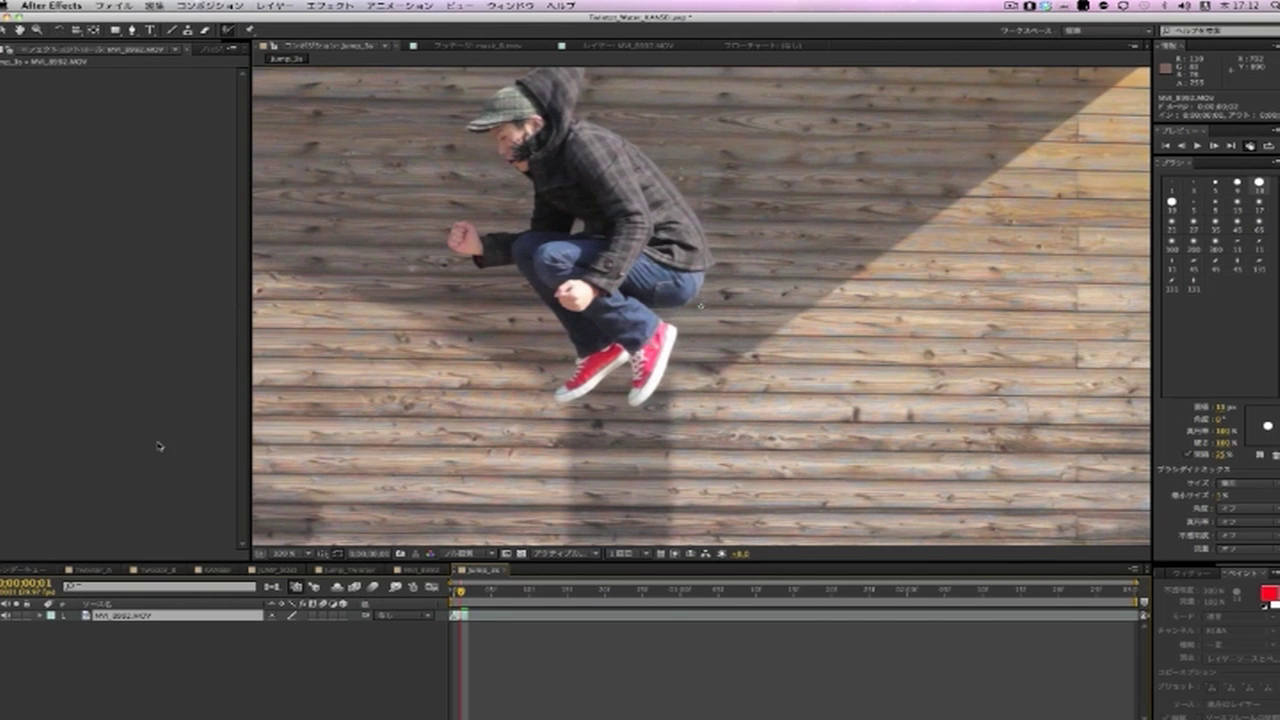
Create a new black solid layer above the footage in the Jump_3s composition
left_click(256, 5)
mouse_move(330, 22)
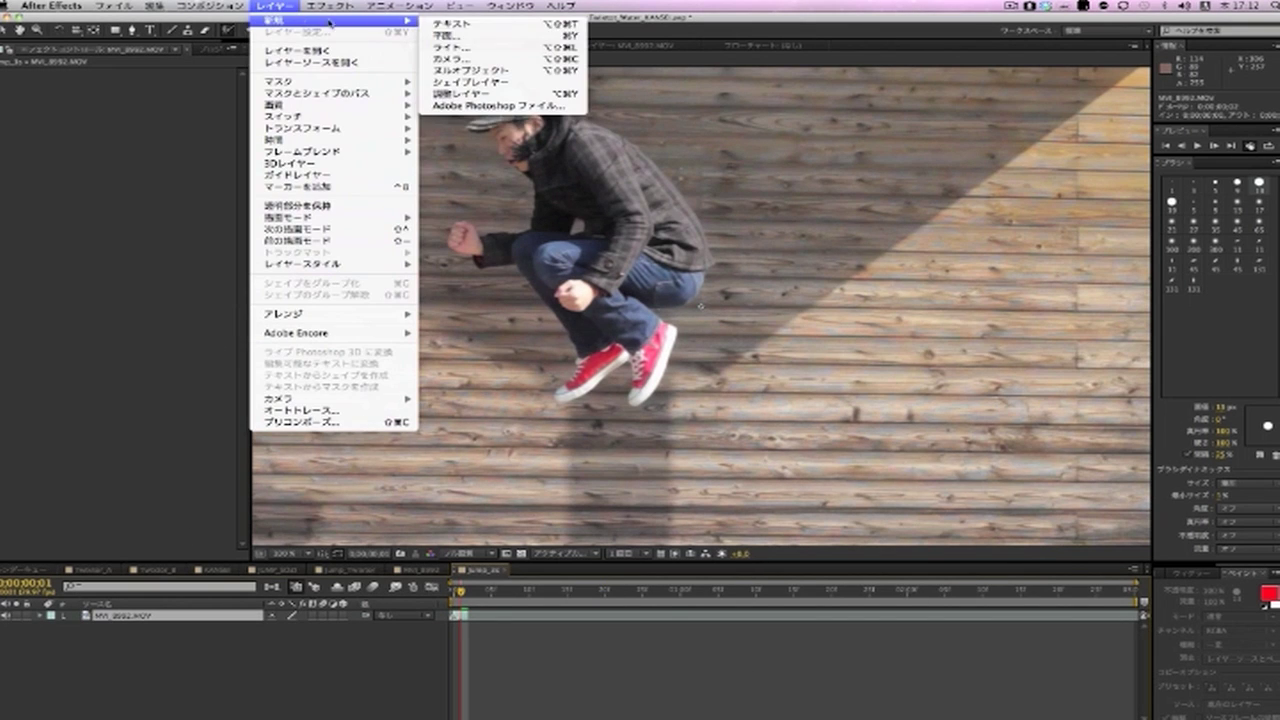
left_click(513, 37)
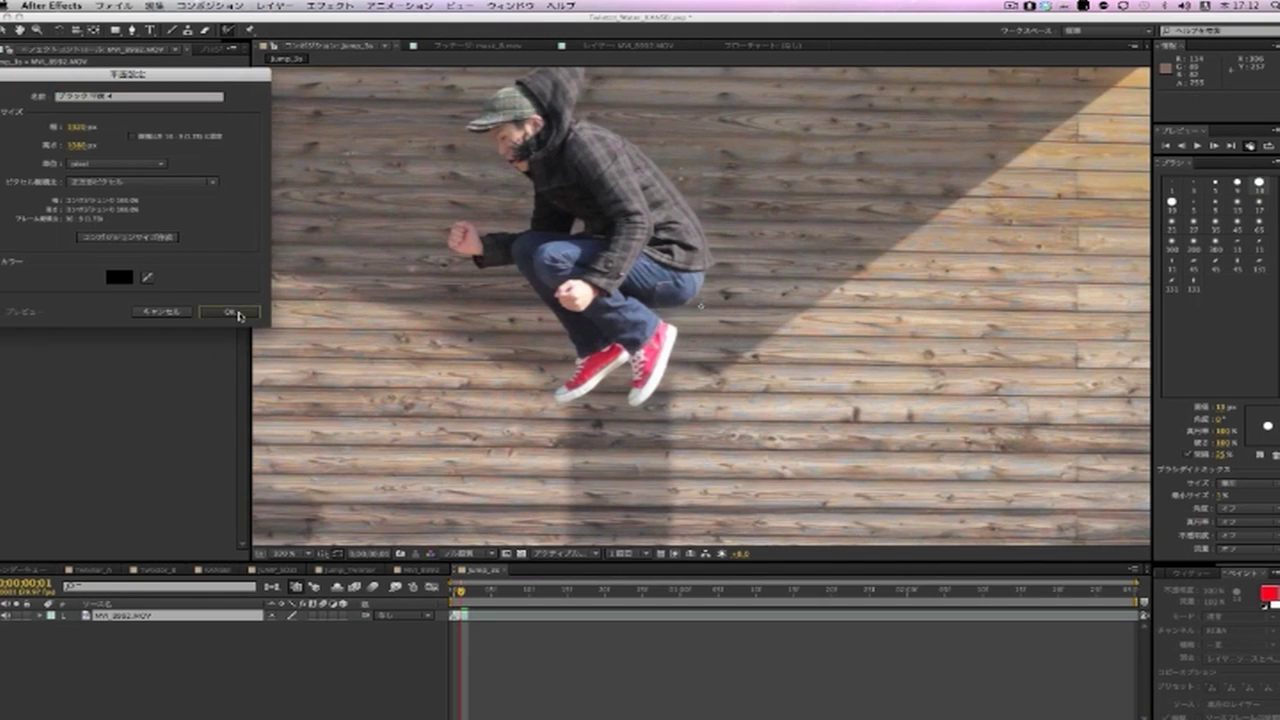
left_click(231, 314)
Apply the Twixtor Pro effect to the black solid and set its Color Source to MVI_8992.MOV
left_click(337, 6)
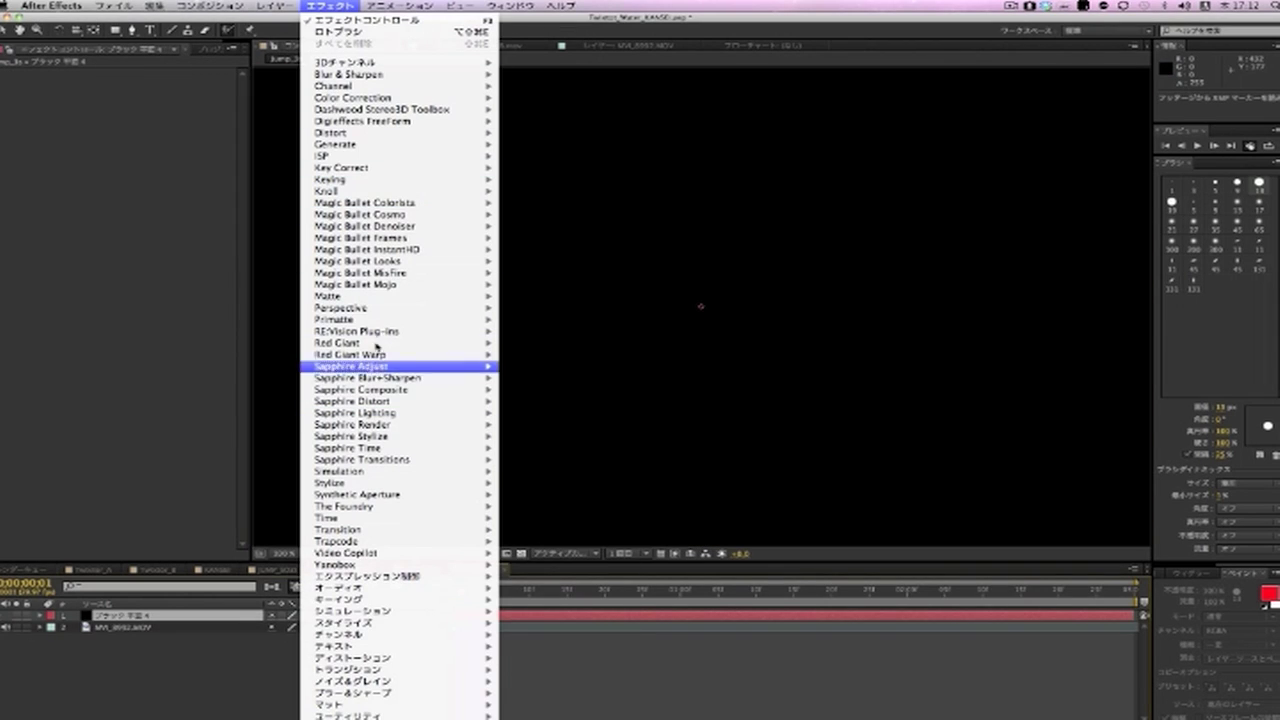
mouse_move(378, 336)
left_click(540, 389)
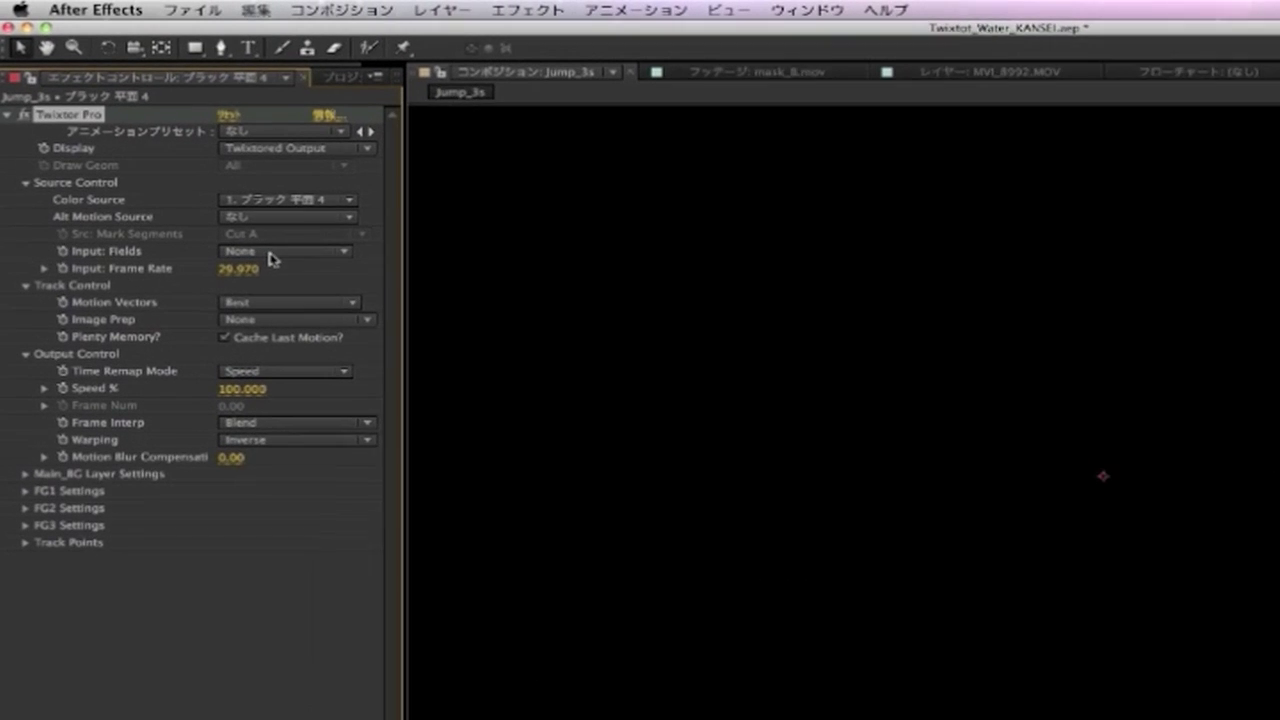
left_click(274, 202)
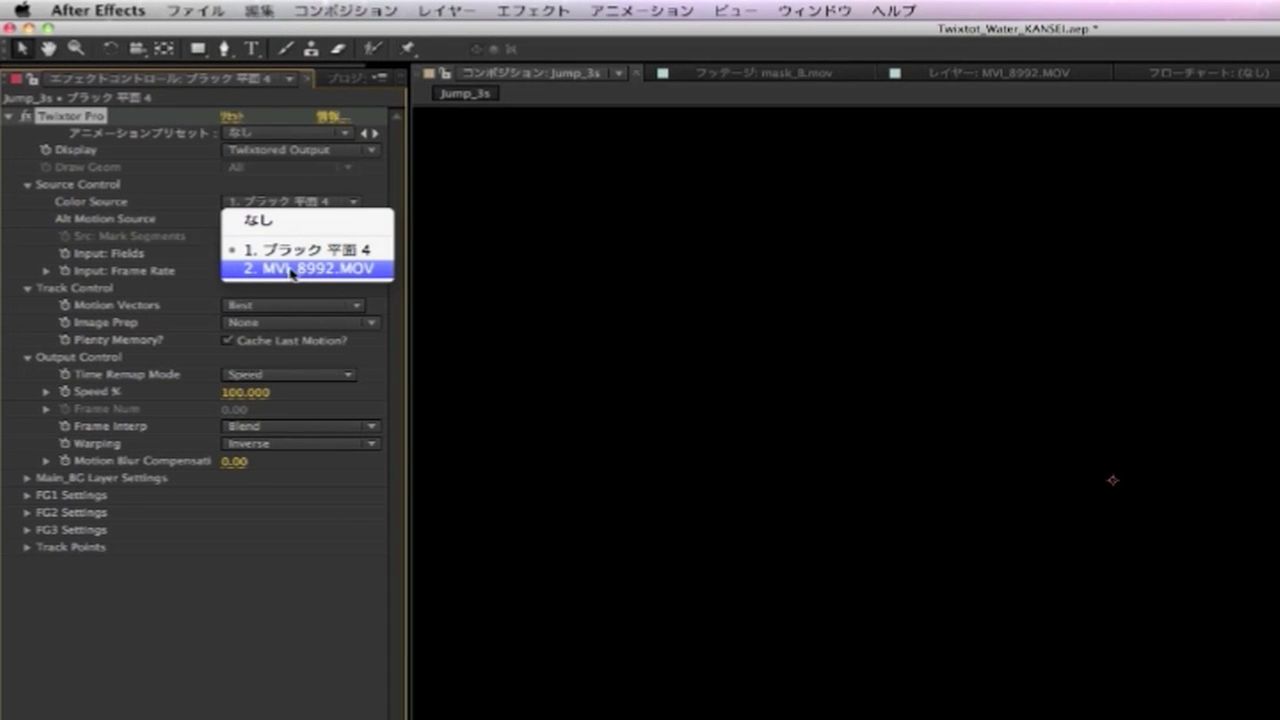
left_click(370, 269)
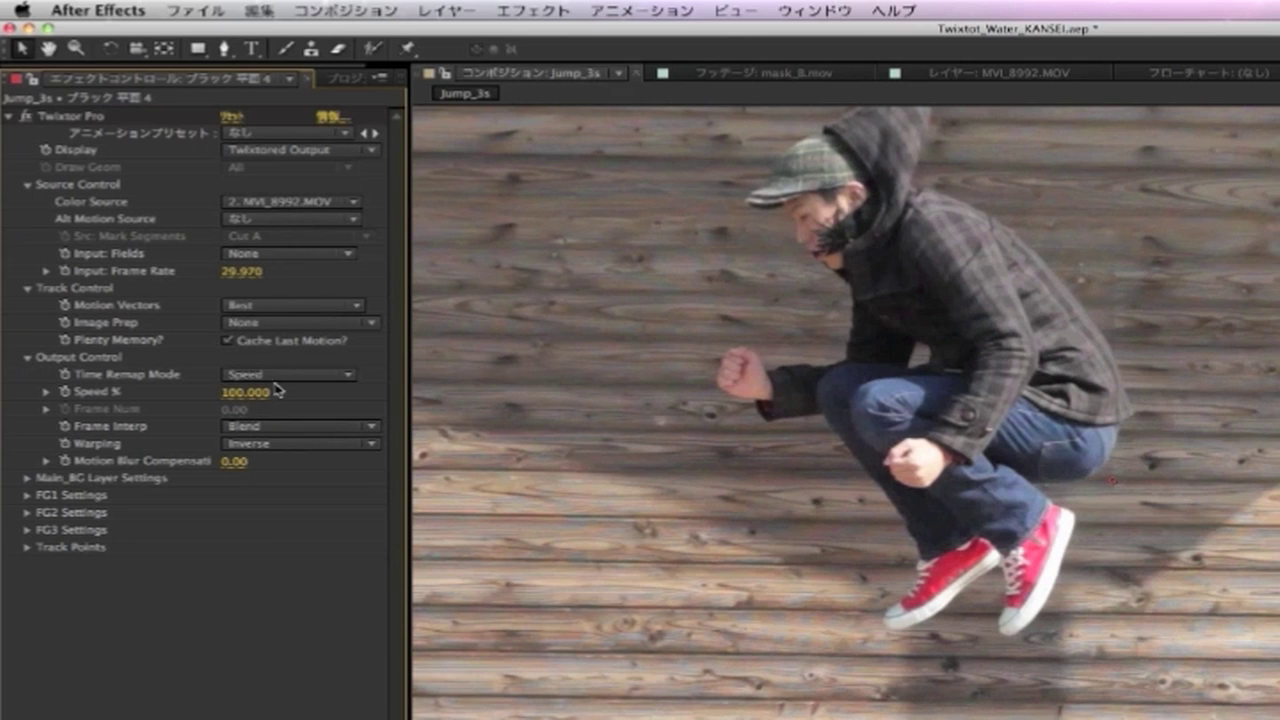
Set Twixtor Pro's Frame Interp to Motion Weighted Blend and its Warping to Inverse w/ Smart Blend
left_click(285, 428)
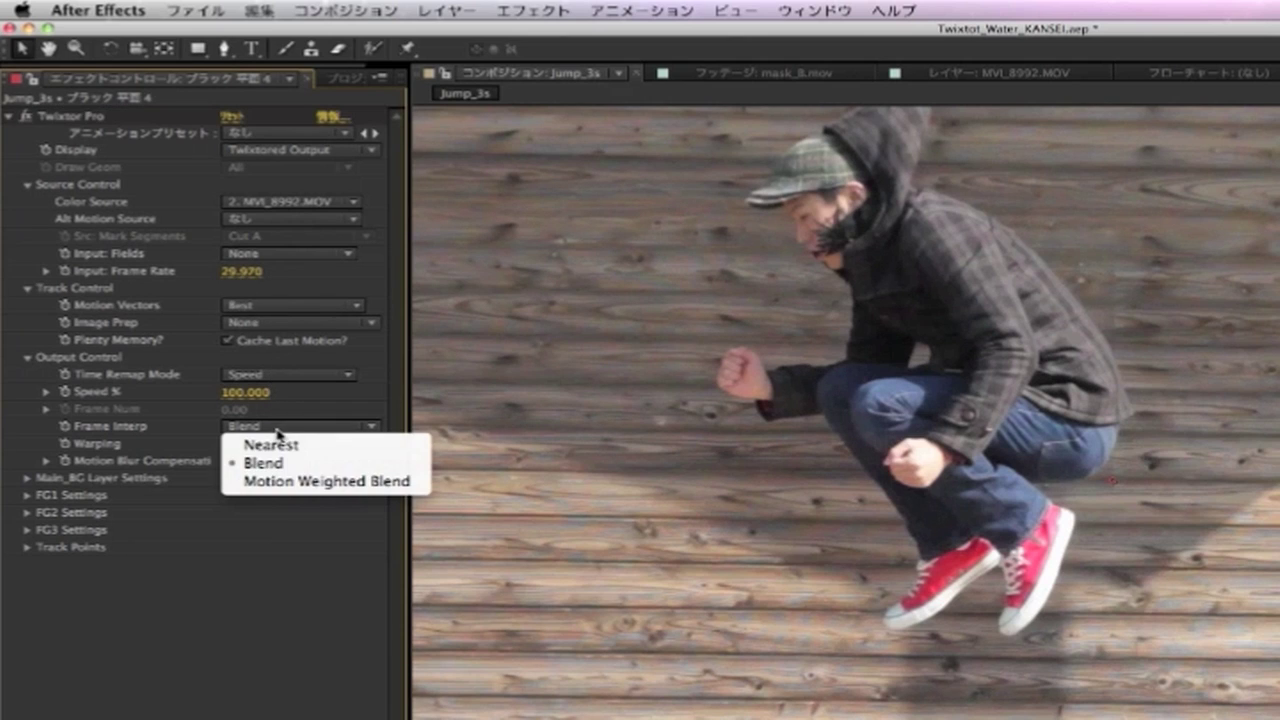
left_click(306, 482)
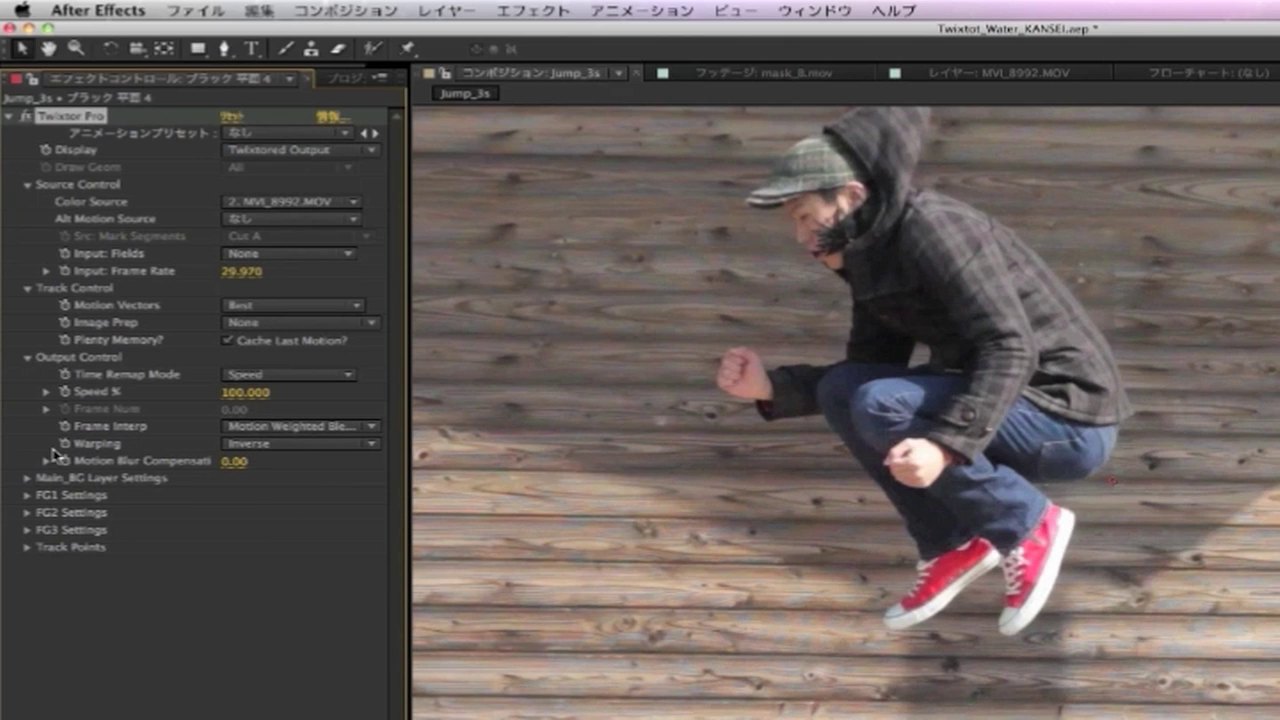
left_click(254, 445)
left_click(296, 484)
Keyframe Twixtor Pro's Speed % at 1.000 and change its Time Remap Mode to Frame Number
left_click(64, 391)
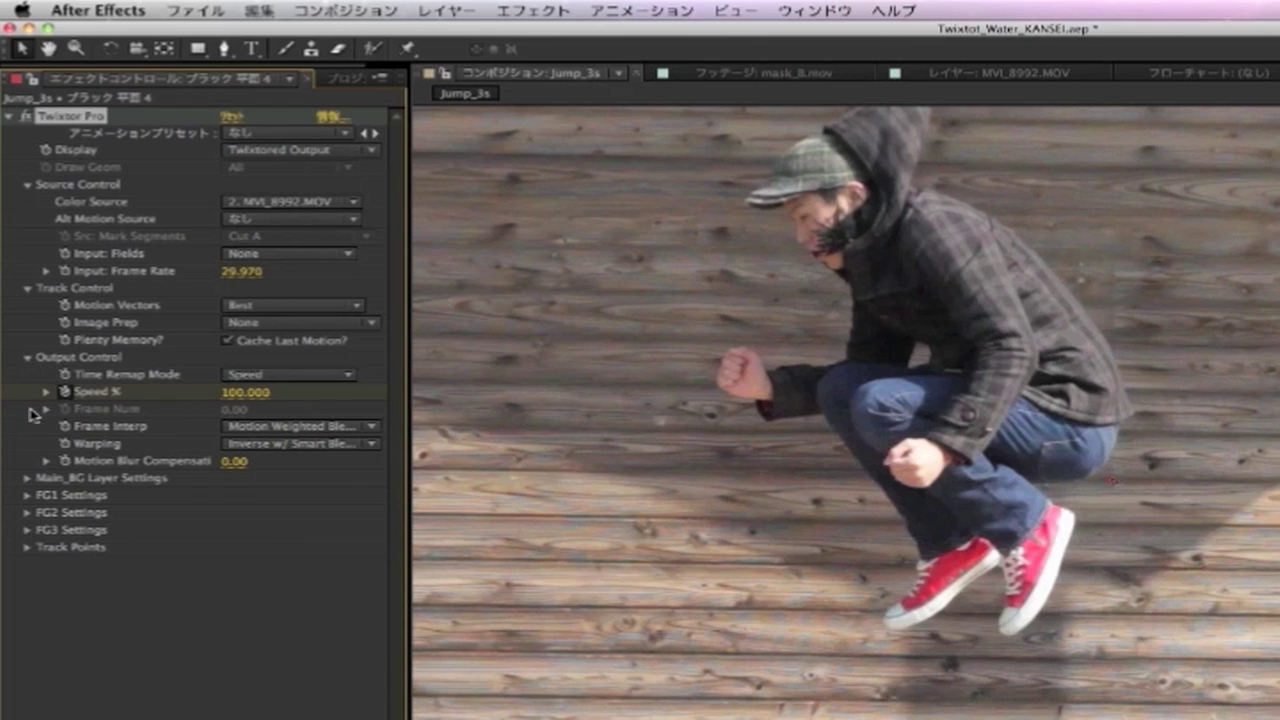
left_click(240, 393)
type("1000")
key("Return")
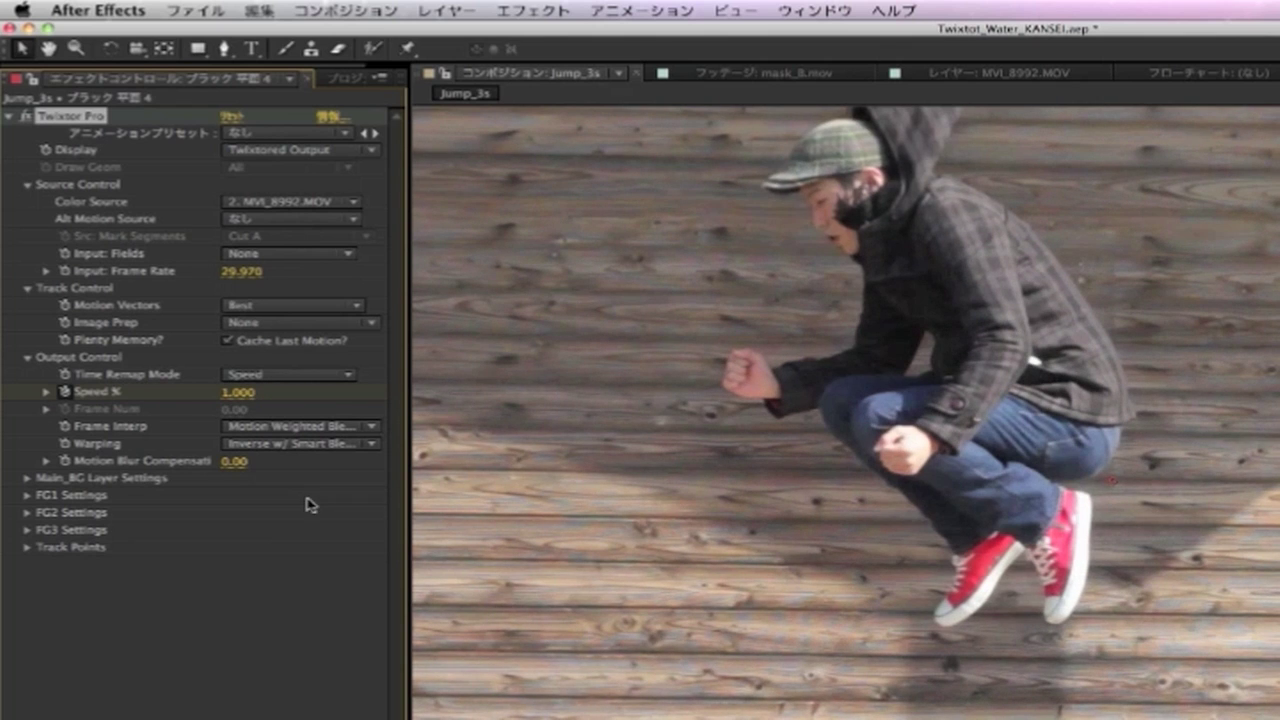
left_click(240, 378)
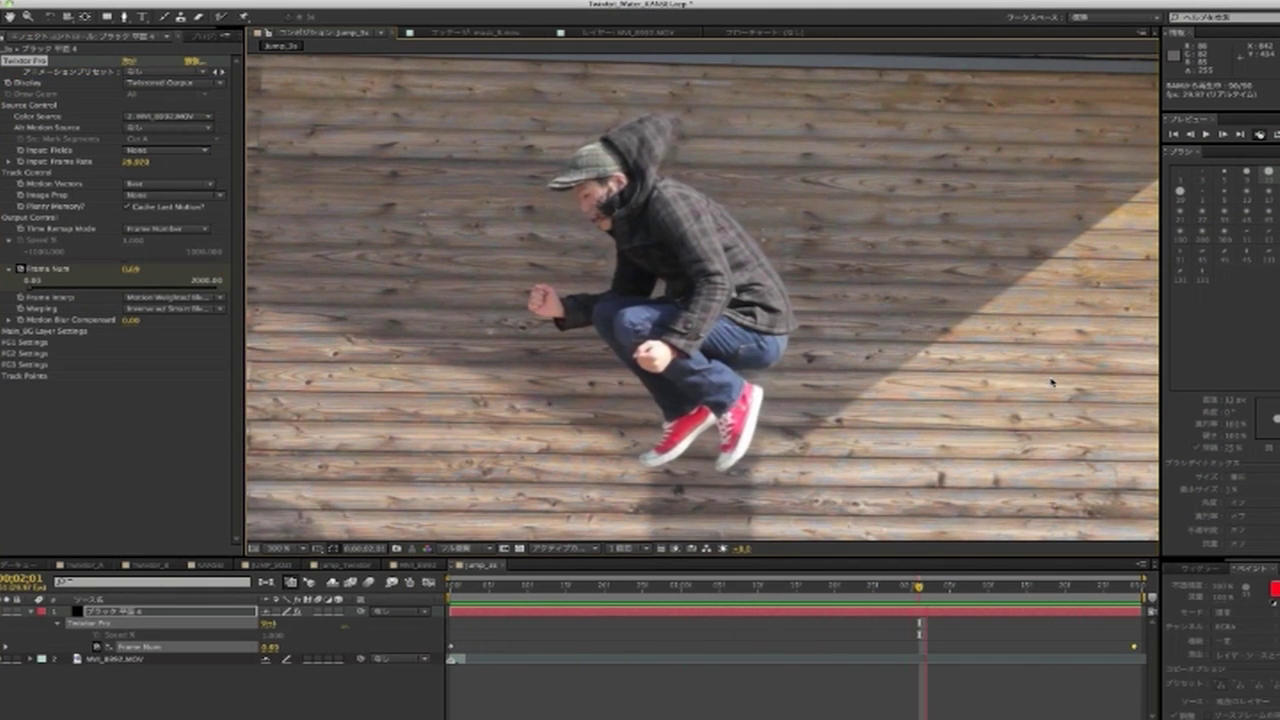
Return to the first frame and open the MVI_8992.MOV layer in its own viewer with the Roto Brush tool
scroll(708, 275, "up", 3)
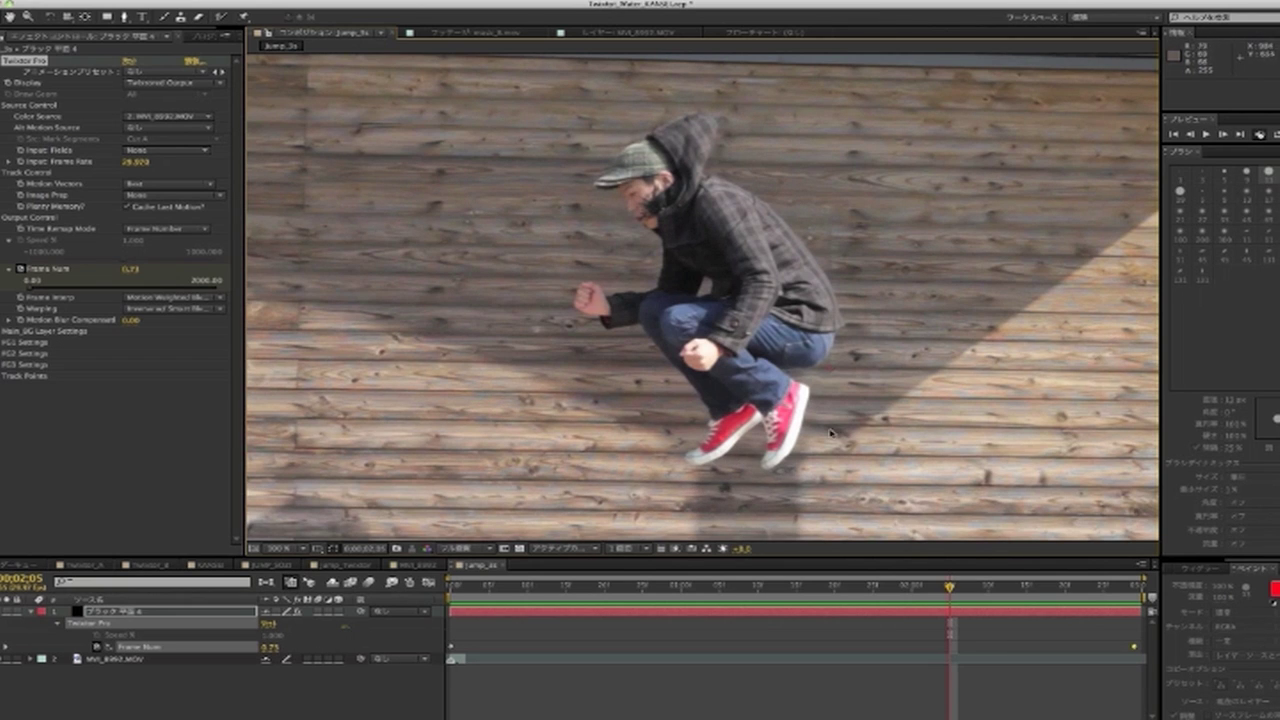
key("Home")
key("ctrl+Down")
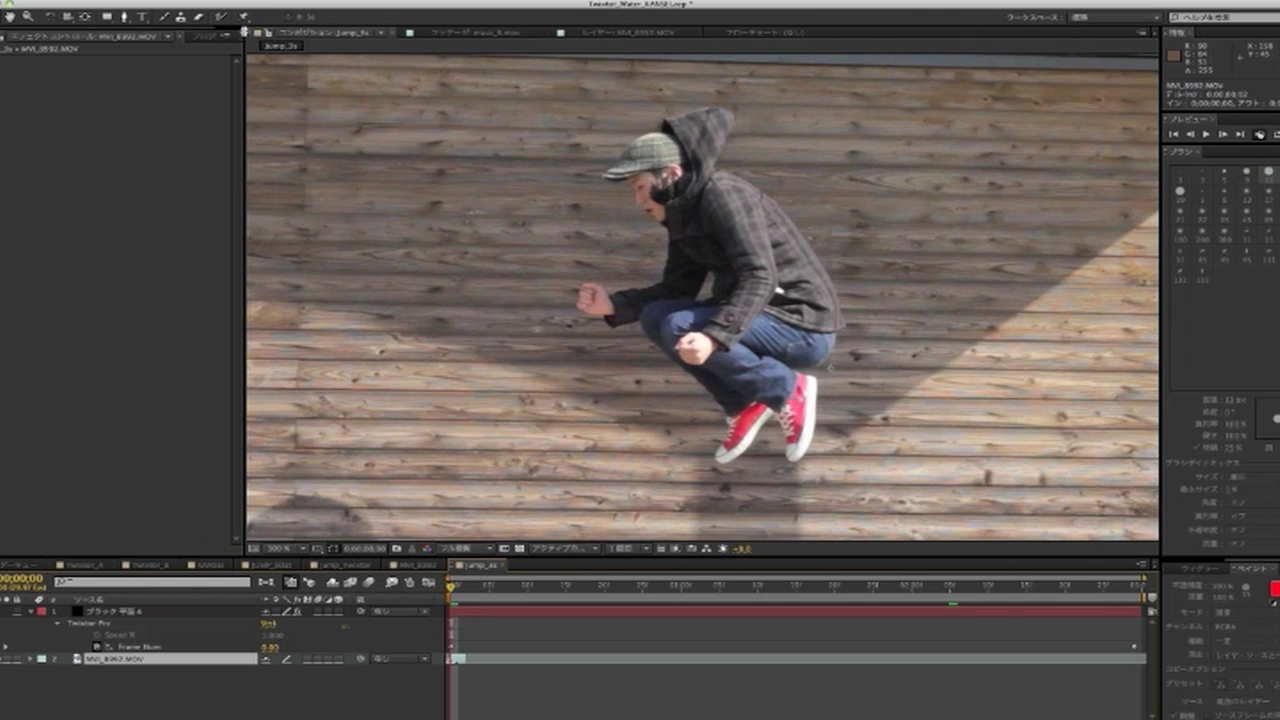
left_click(220, 16)
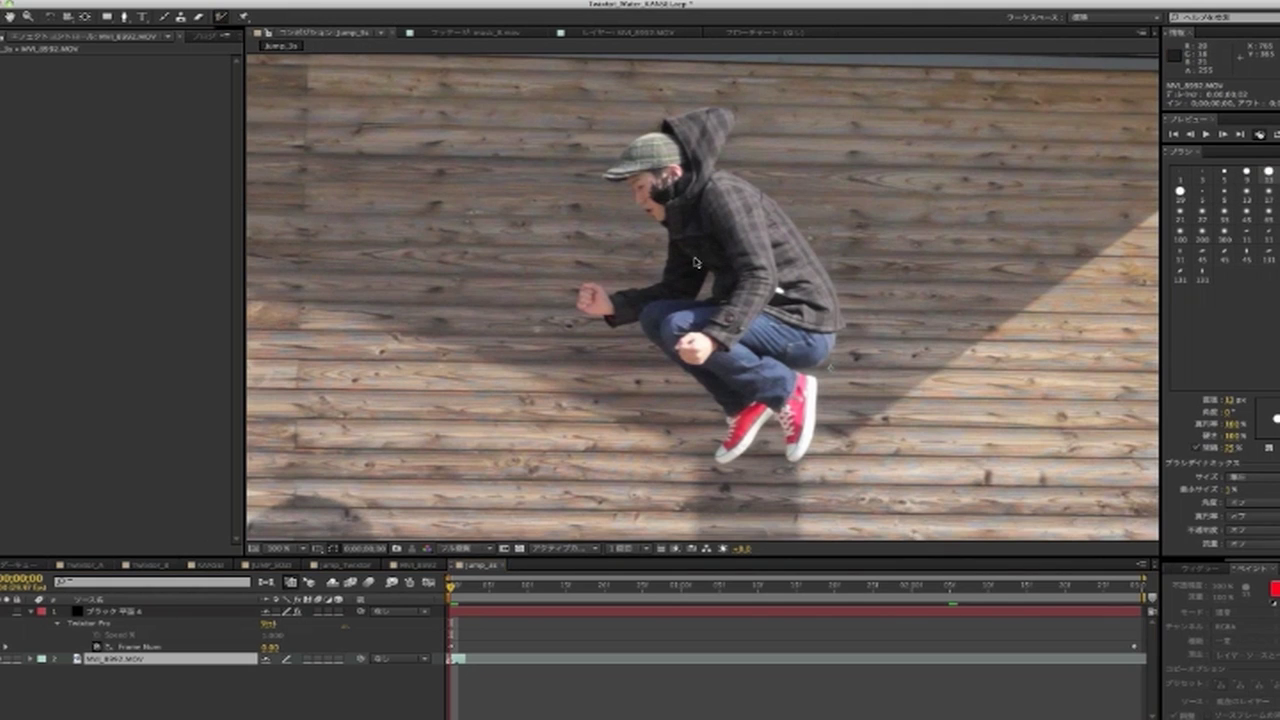
double_click(128, 660)
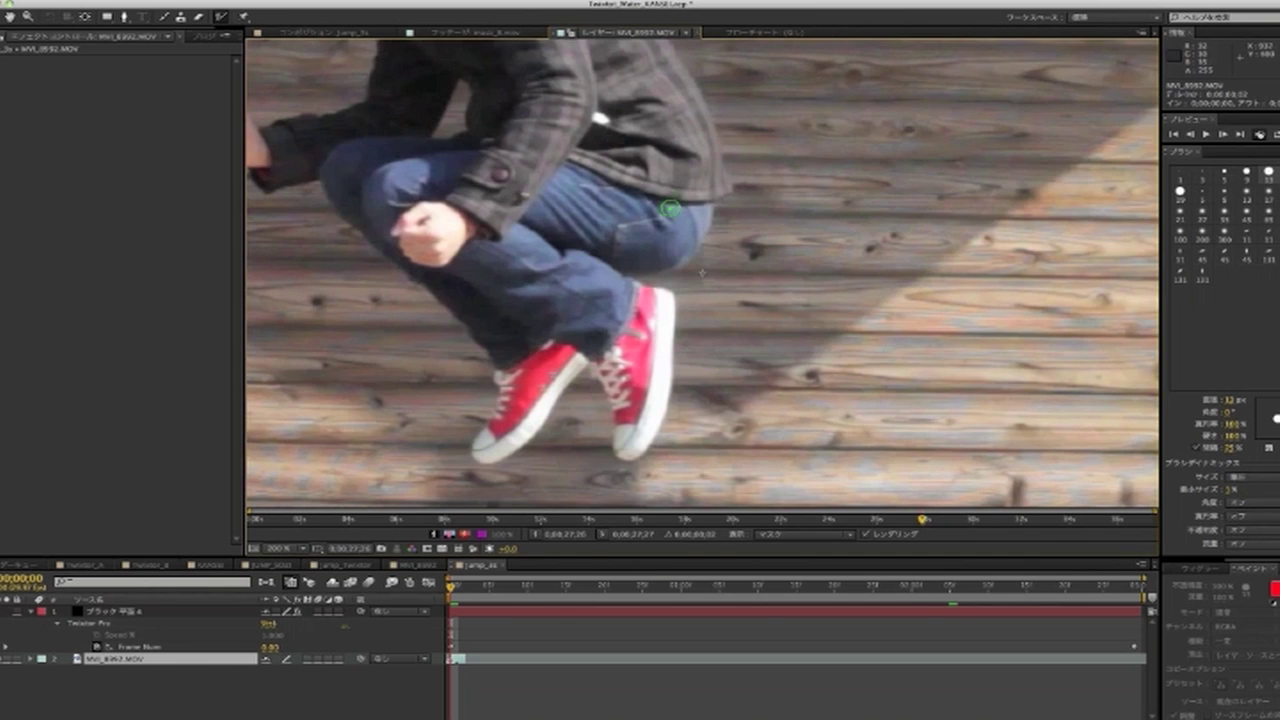
Paint Roto Brush foreground strokes over the jumping man's head, torso and outstretched arm
left_click_drag(605, 194, 805, 405)
left_click_drag(646, 200, 664, 300)
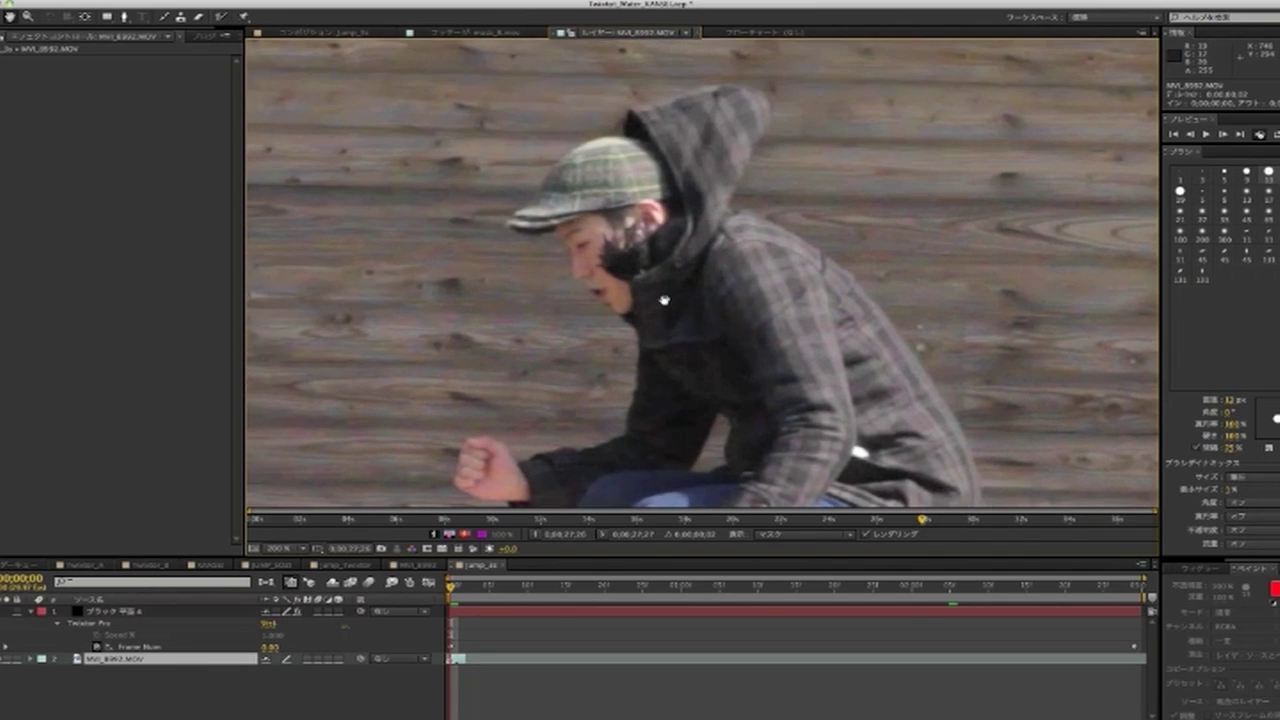
mouse_move(520, 196)
left_mouse_down()
mouse_move(660, 196)
mouse_move(530, 212)
mouse_move(812, 390)
left_mouse_up()
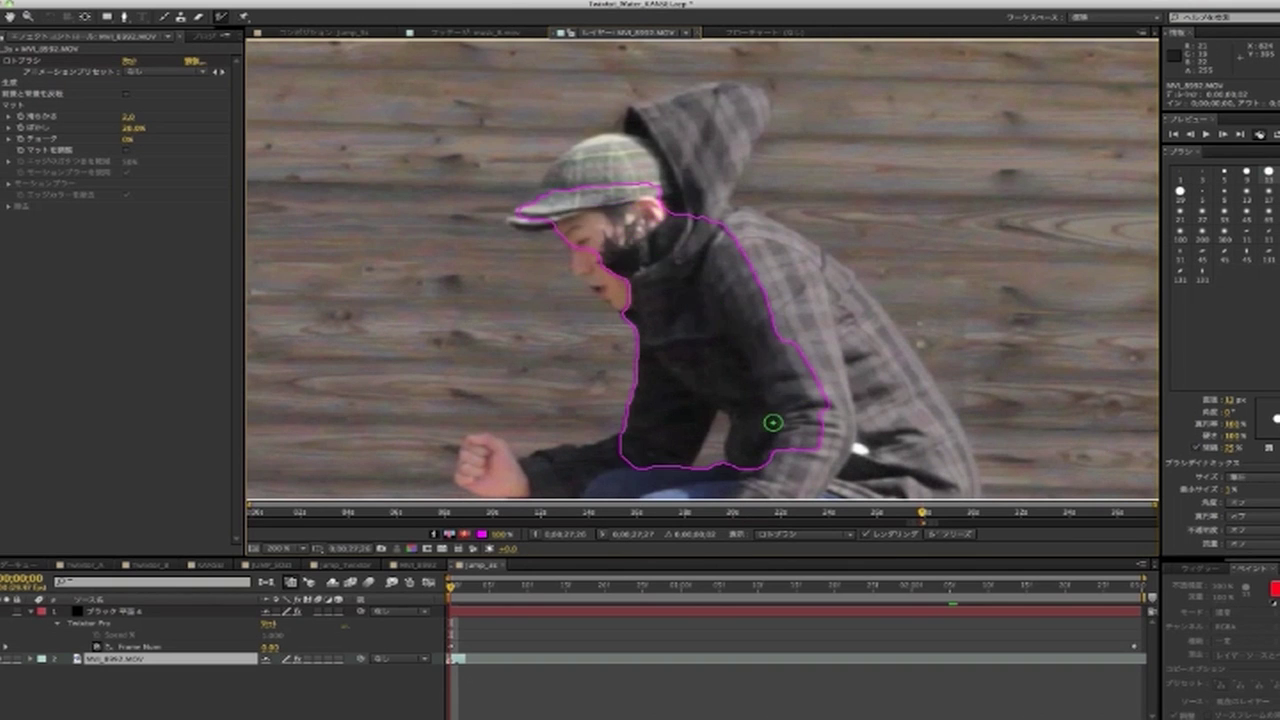
scroll(773, 422, "down", 5)
mouse_move(622, 216)
left_mouse_down()
mouse_move(497, 250)
mouse_move(472, 218)
left_mouse_up()
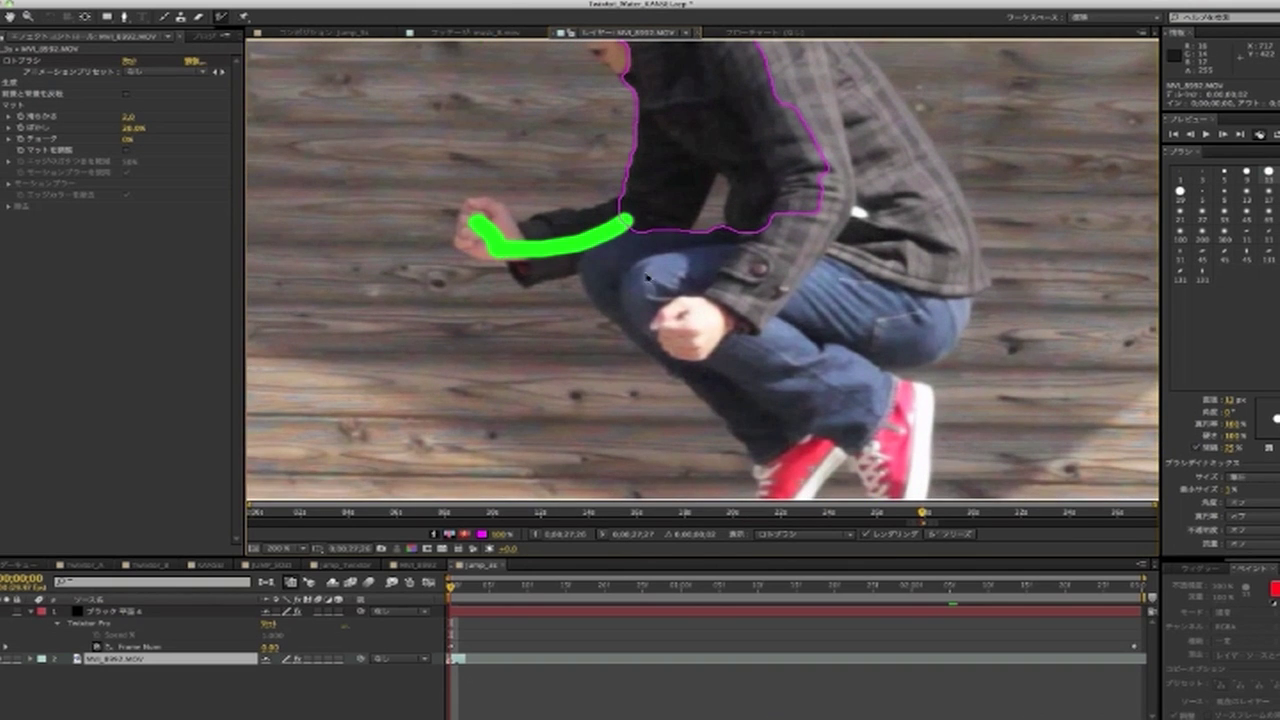
Extend the Roto Brush selection over the man's legs, both shoes and the back of his jacket
mouse_move(612, 265)
left_mouse_down()
mouse_move(776, 377)
mouse_move(797, 410)
mouse_move(702, 362)
left_mouse_up()
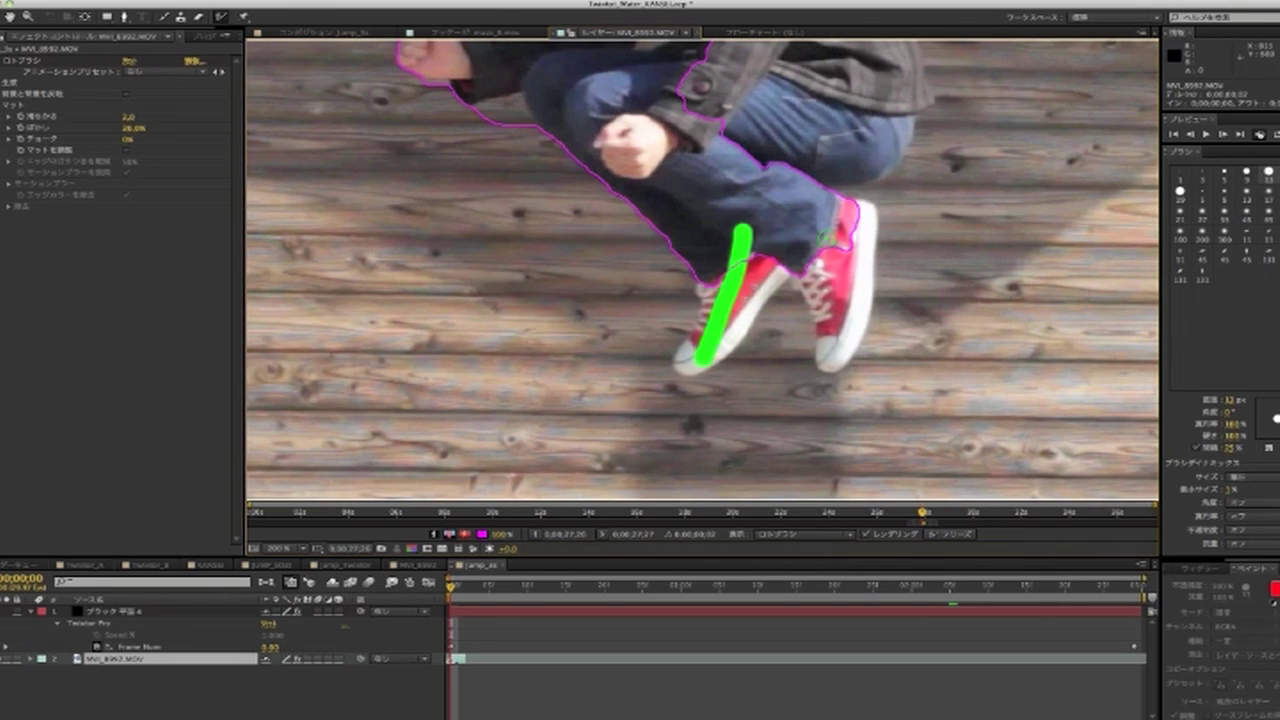
left_click_drag(838, 230, 832, 368)
mouse_move(690, 382)
left_mouse_down()
mouse_move(790, 170)
mouse_move(714, 106)
left_mouse_up()
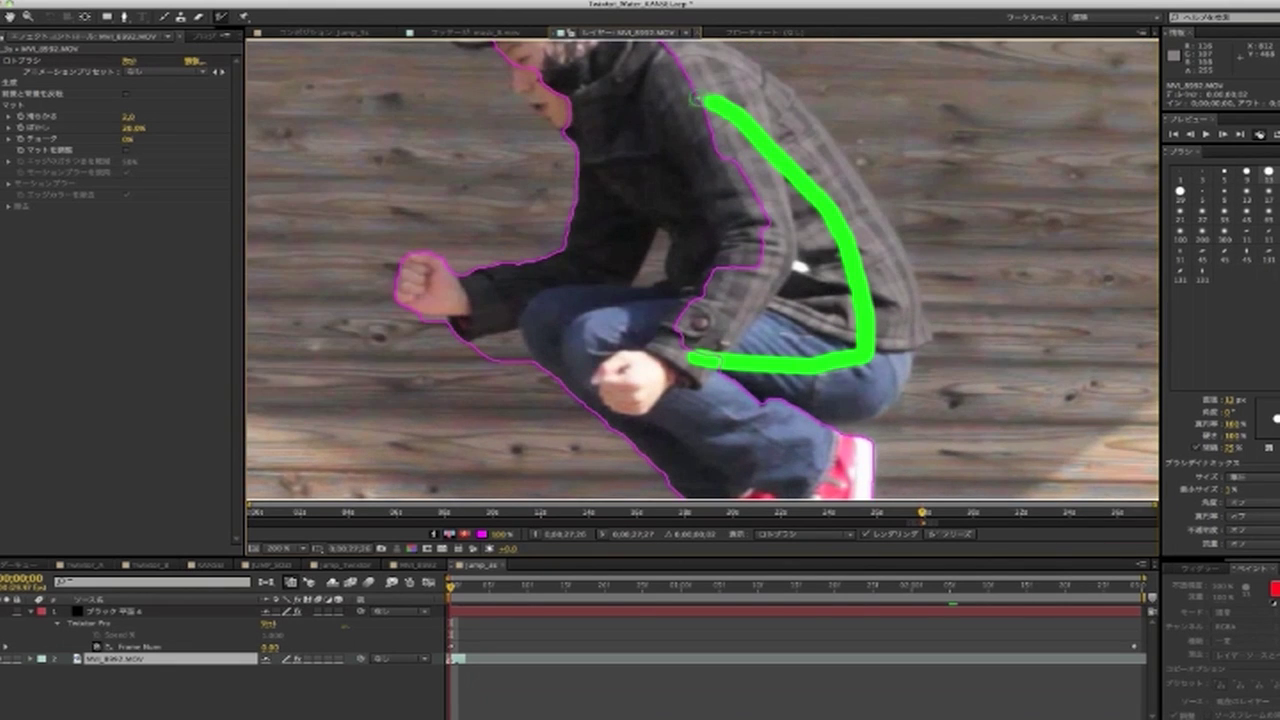
key("Page_Down")
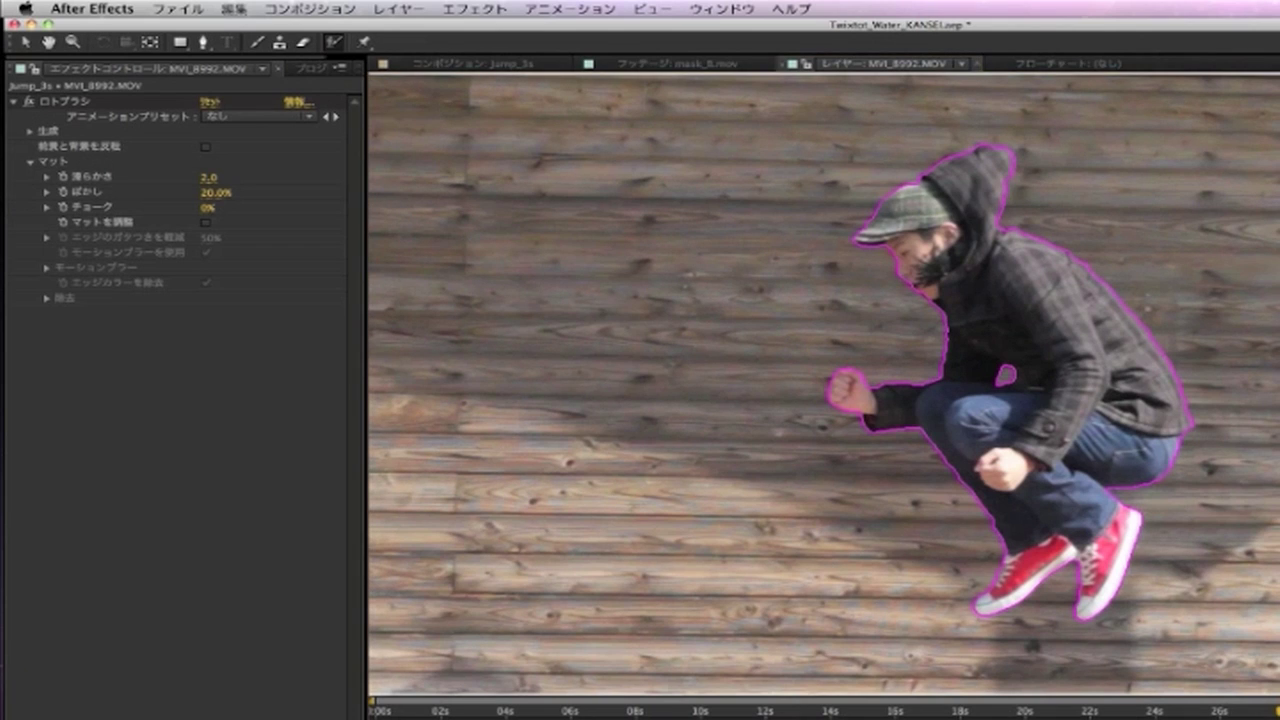
Return to the Jump_3s composition and check the cut-out figure
left_click(450, 63)
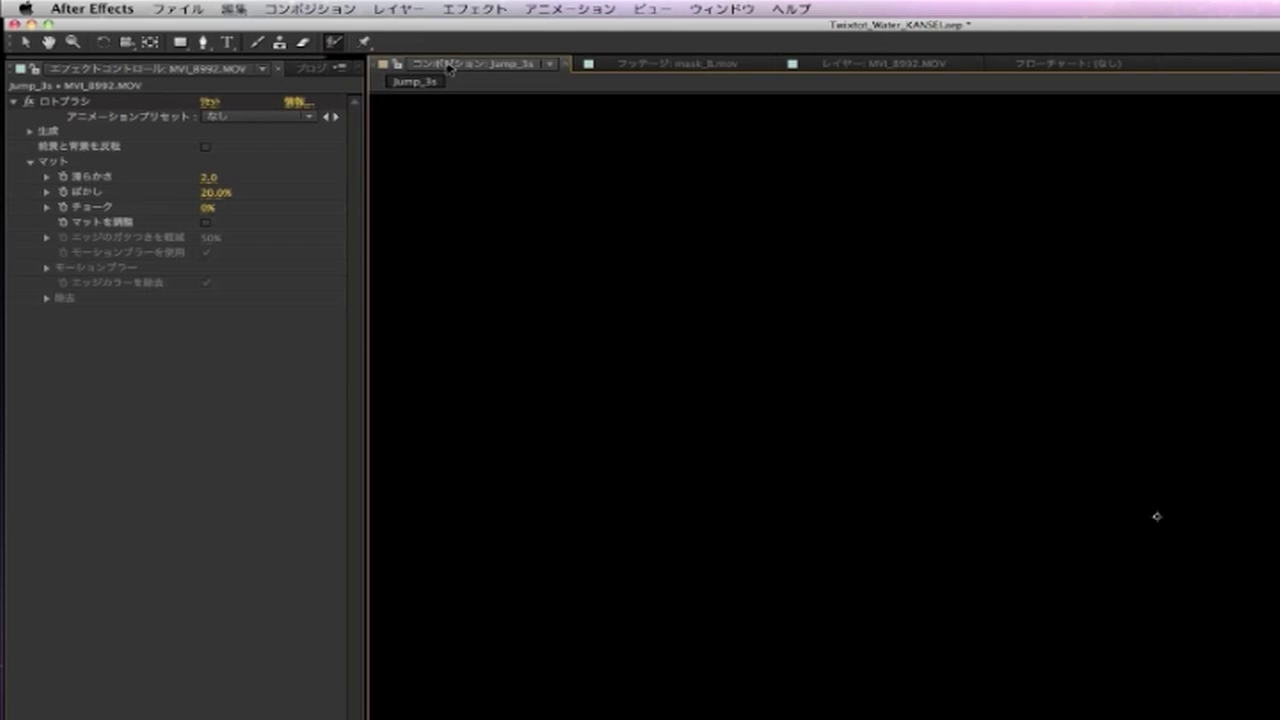
left_click(295, 6)
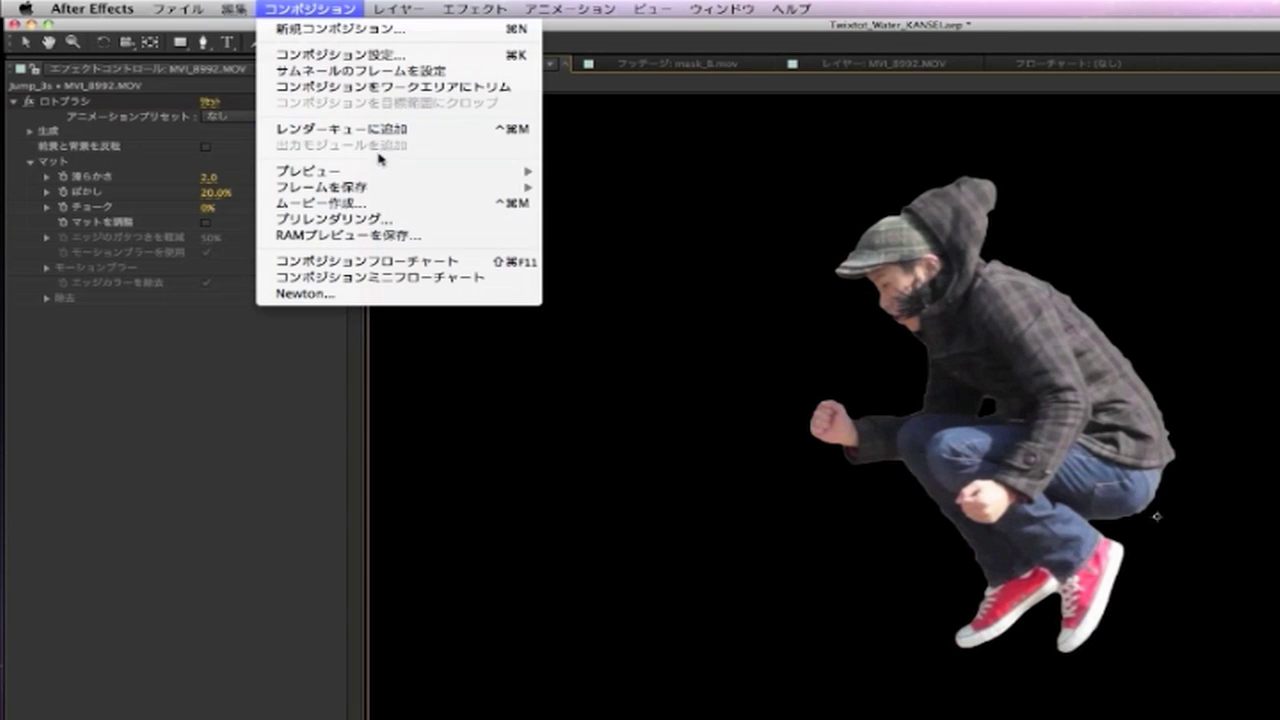
left_click(411, 463)
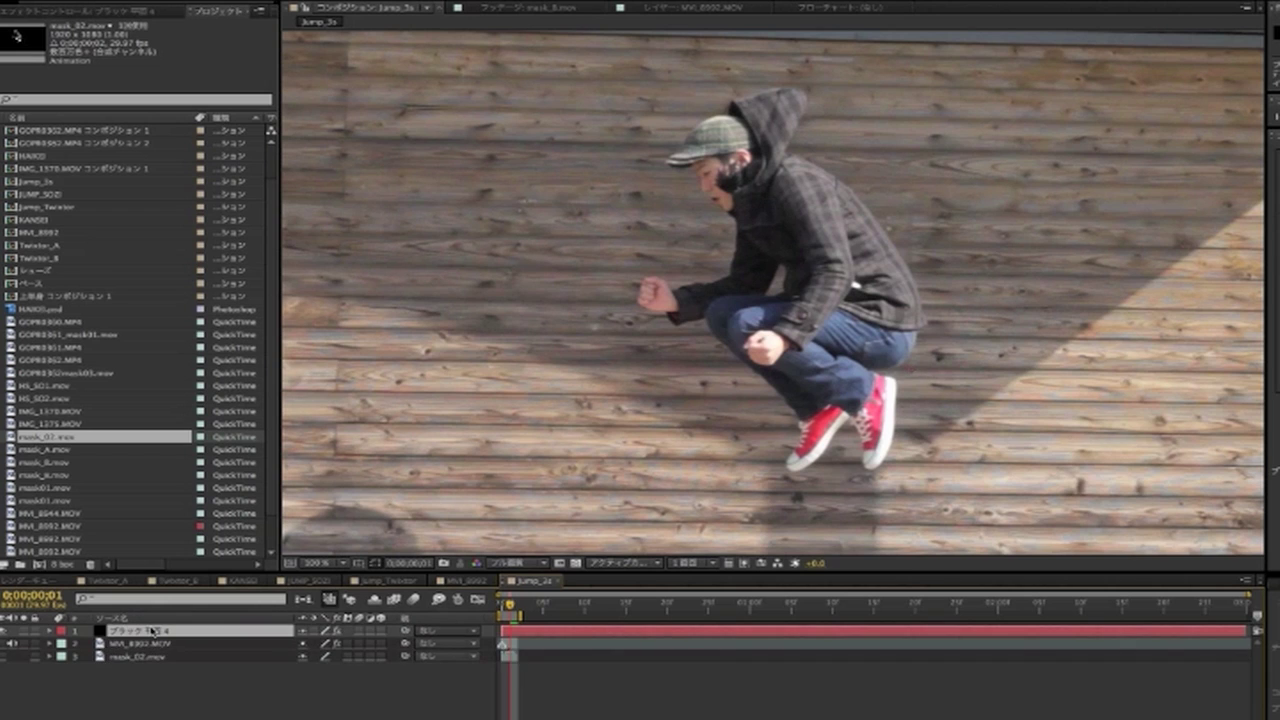
In the black solid's Twixtor Pro effect, set FG1 Matte to mask_02.mov and FG1 Matte Chan to Alpha
key("e")
double_click(118, 645)
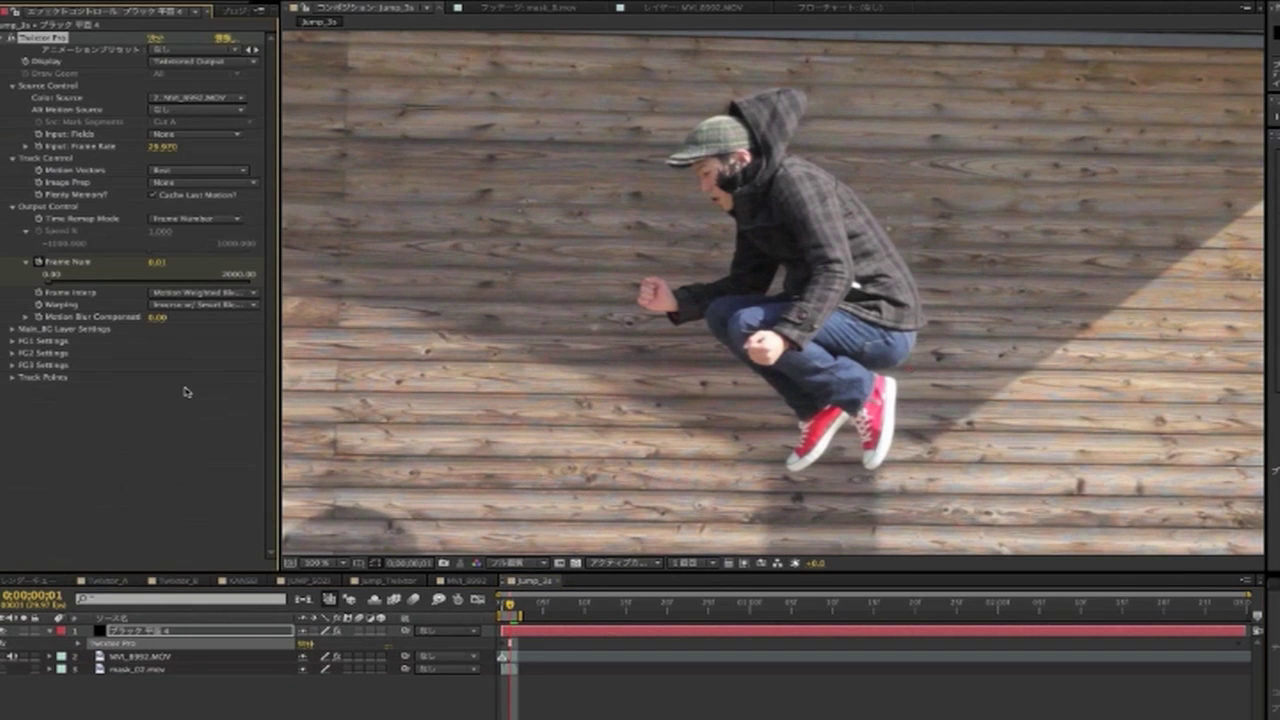
left_click(13, 341)
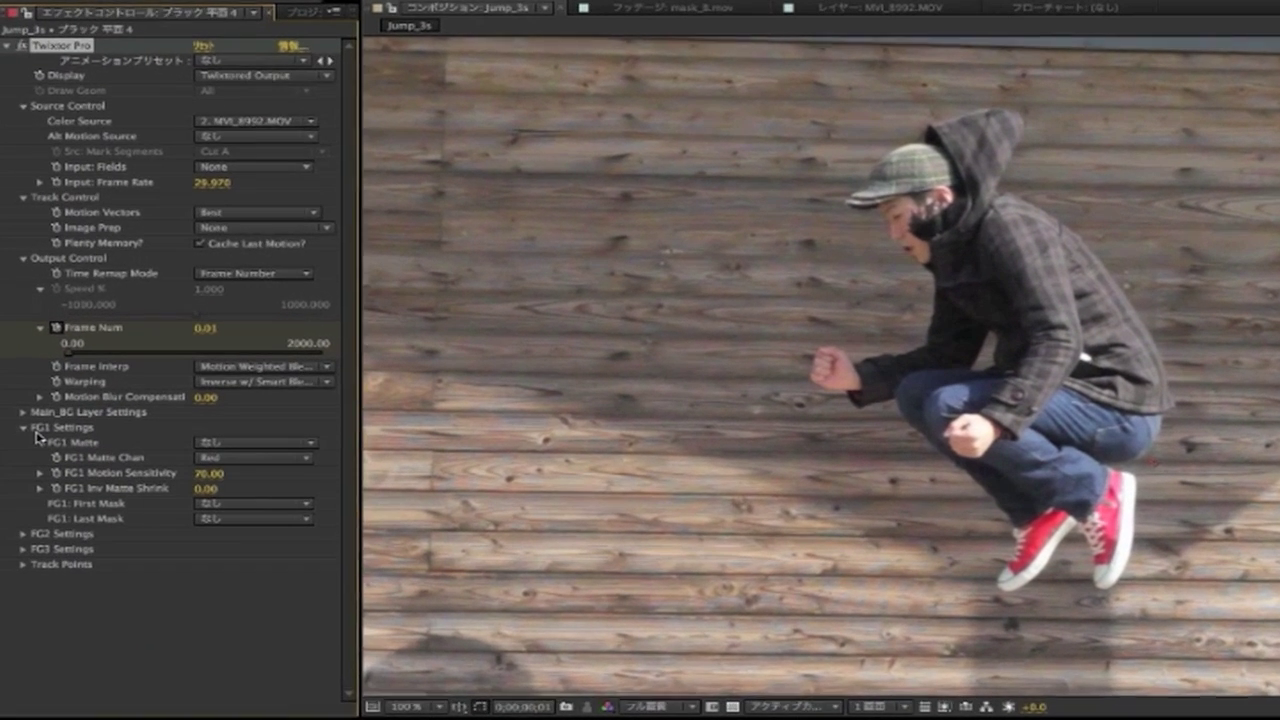
left_click(200, 356)
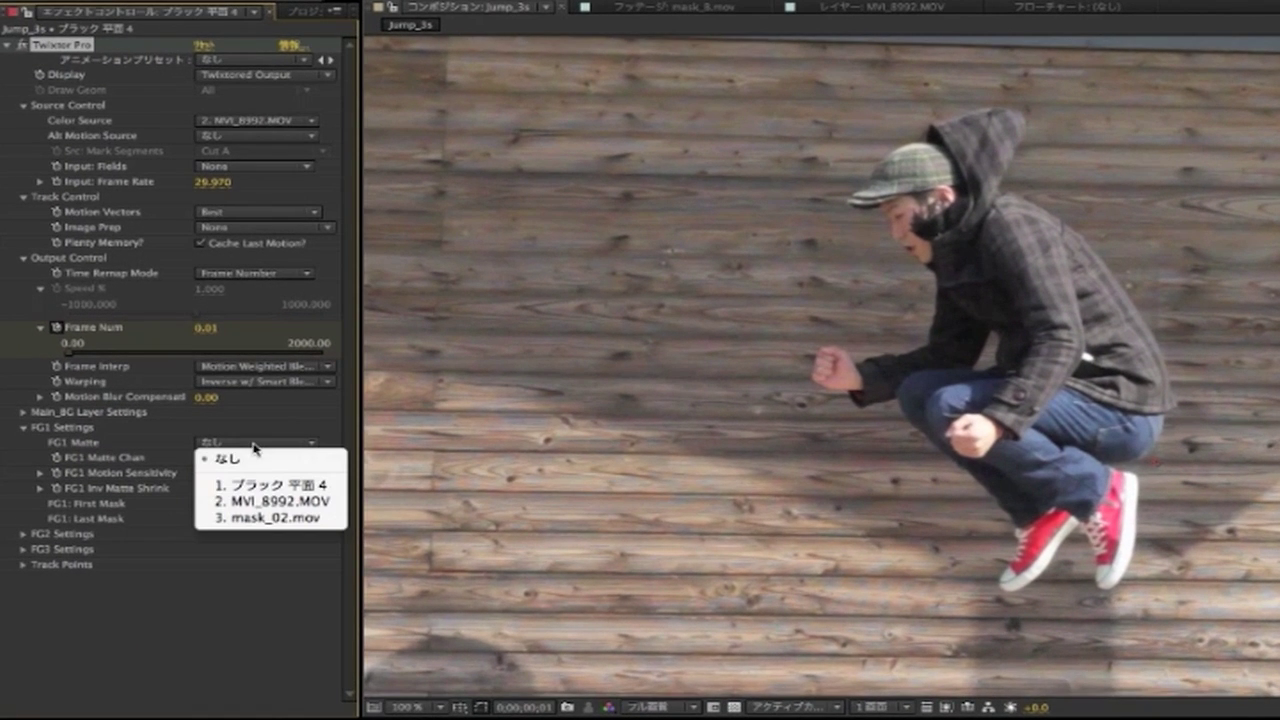
left_click(296, 518)
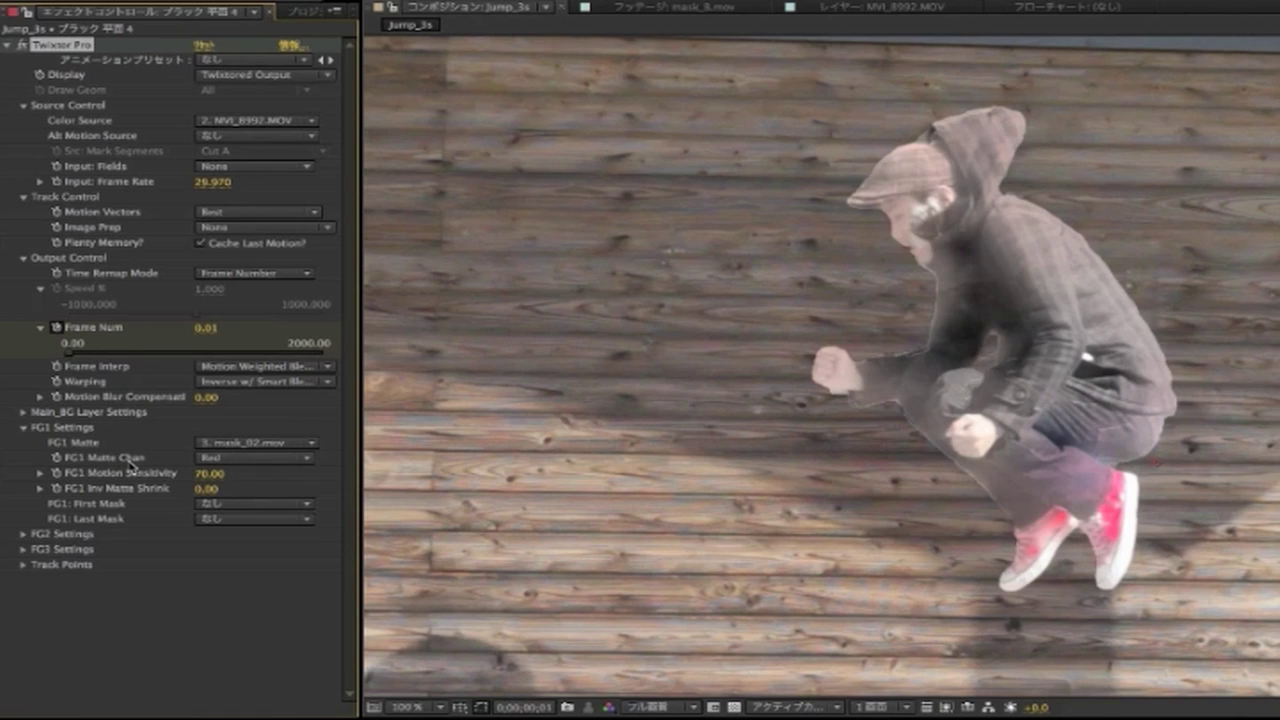
left_click(212, 462)
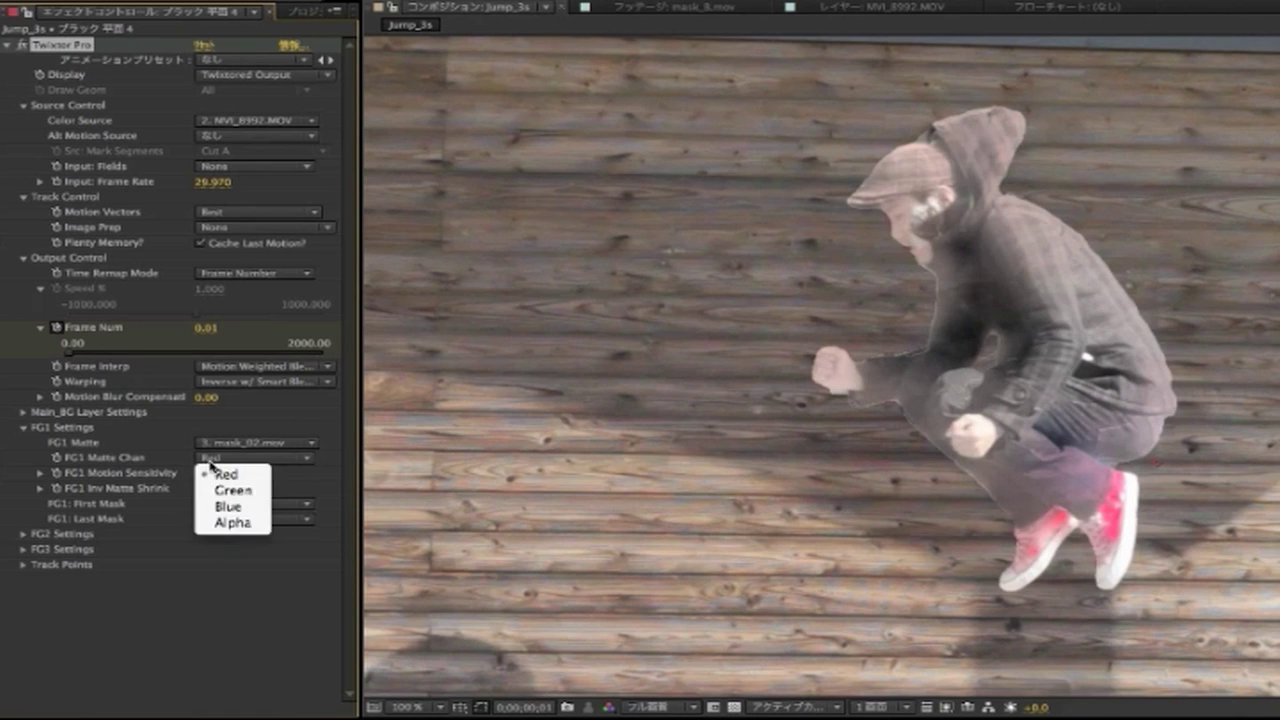
left_click(244, 530)
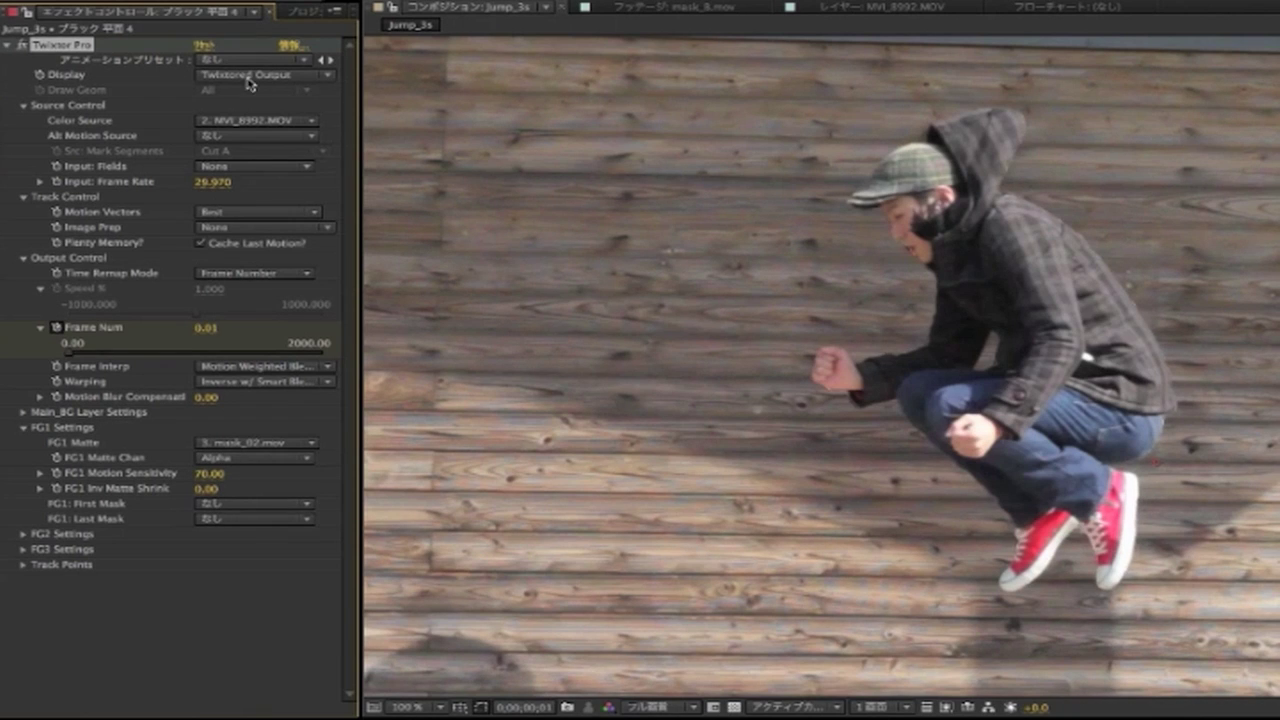
Check the jumper alone with the FG1 Twixtored display, restore Twixtored Output and preview the composition from the first frame
left_click(250, 80)
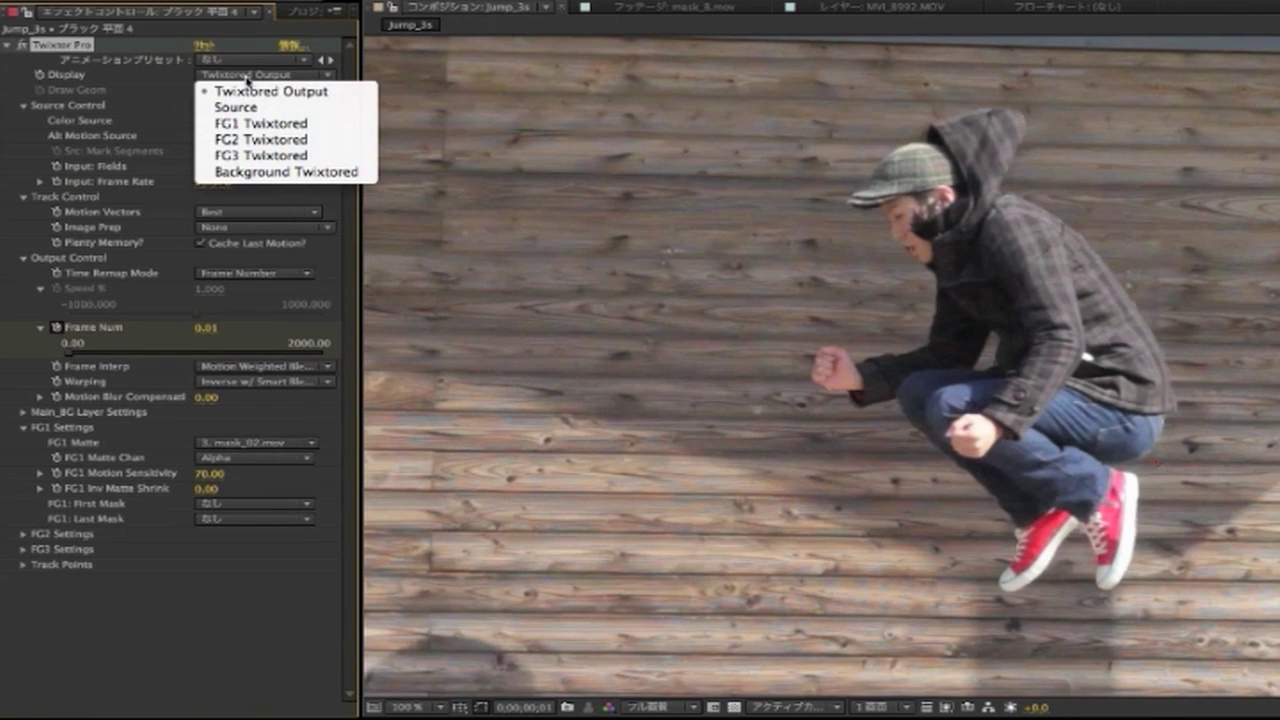
left_click(296, 131)
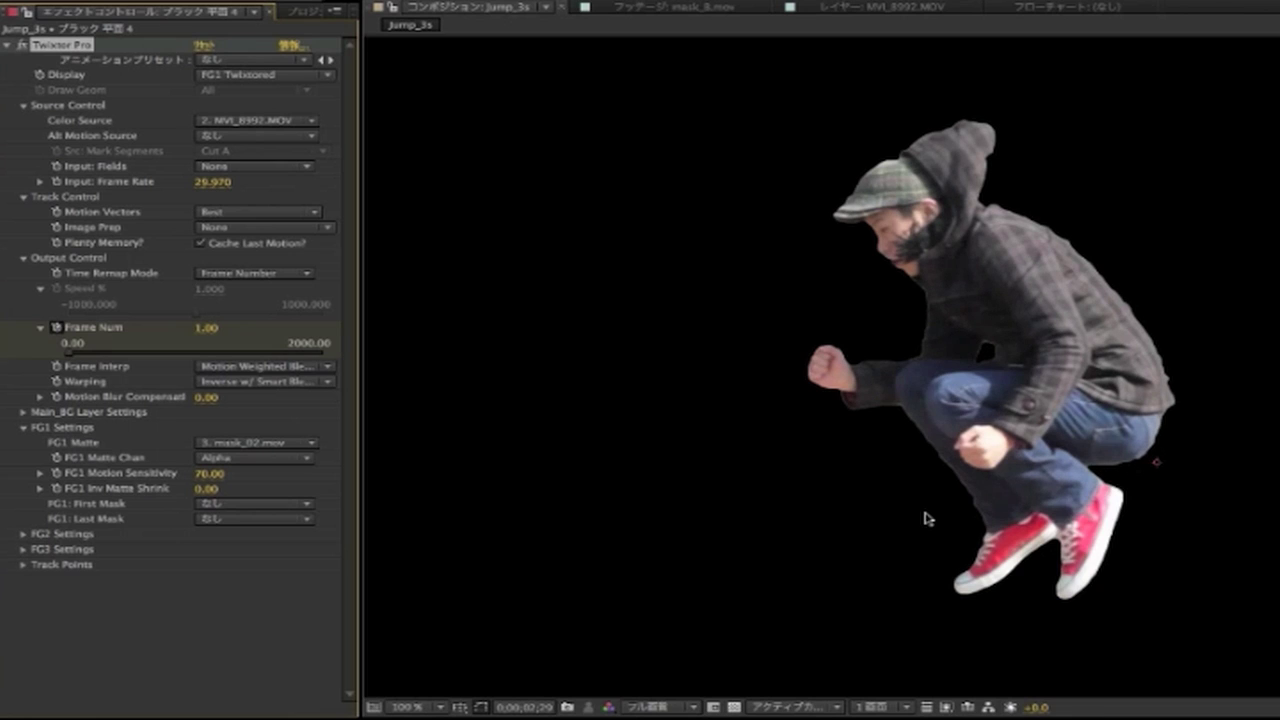
key("Home")
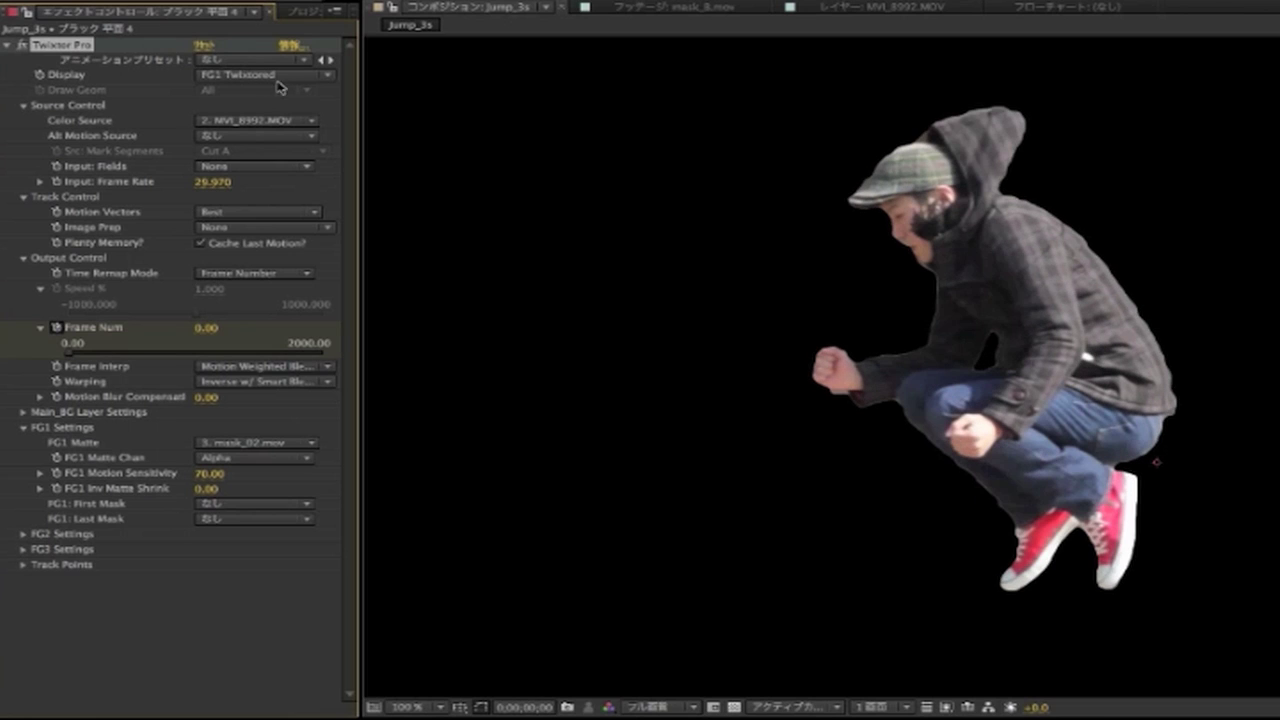
left_click(250, 76)
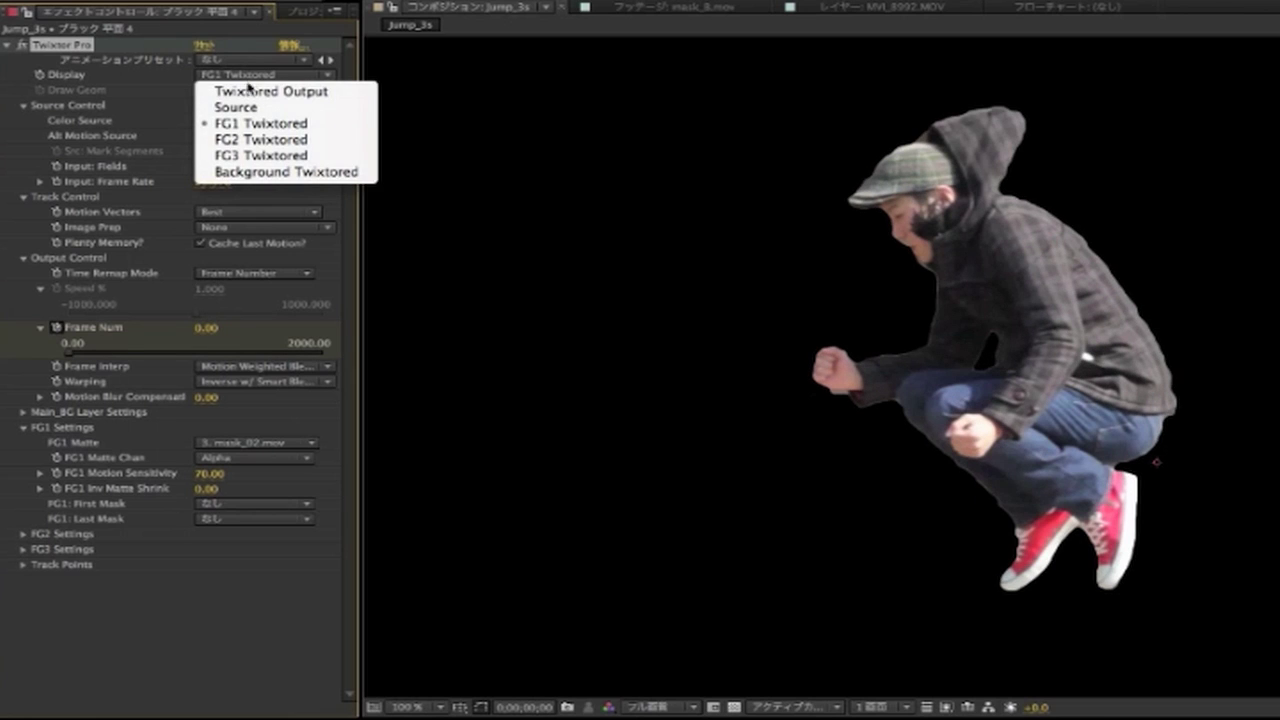
left_click(252, 92)
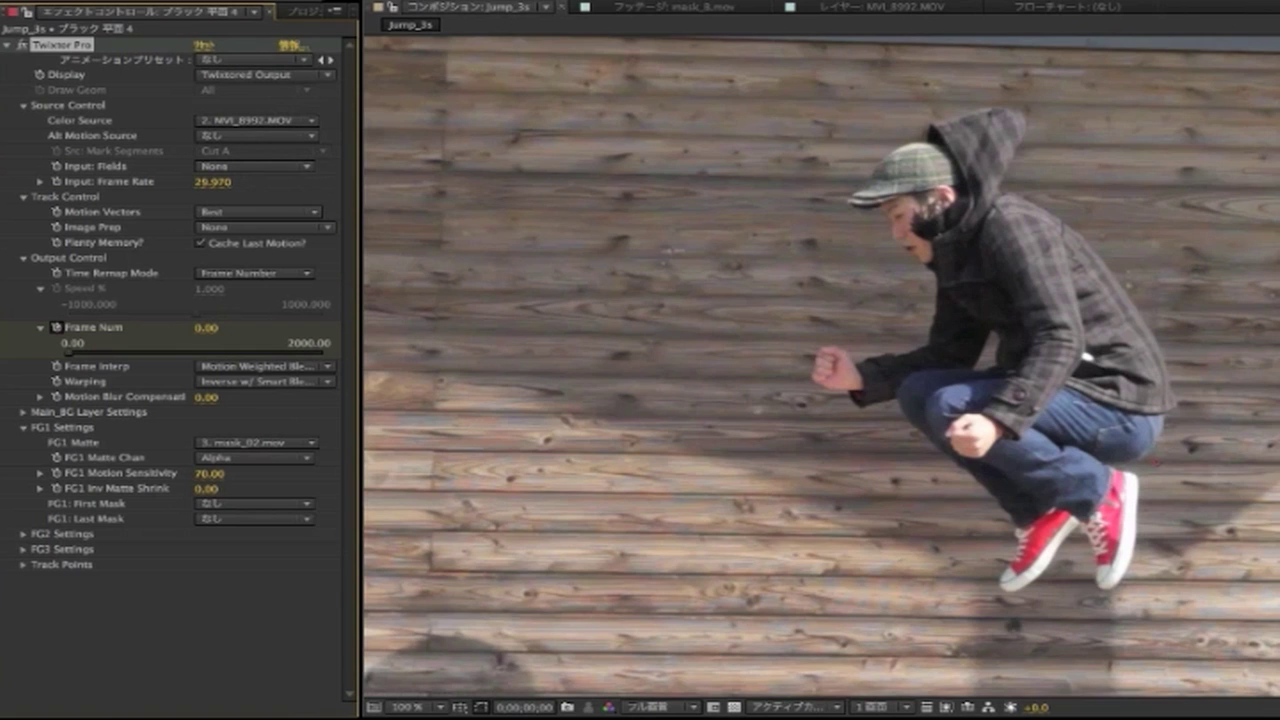
key("KP_0")
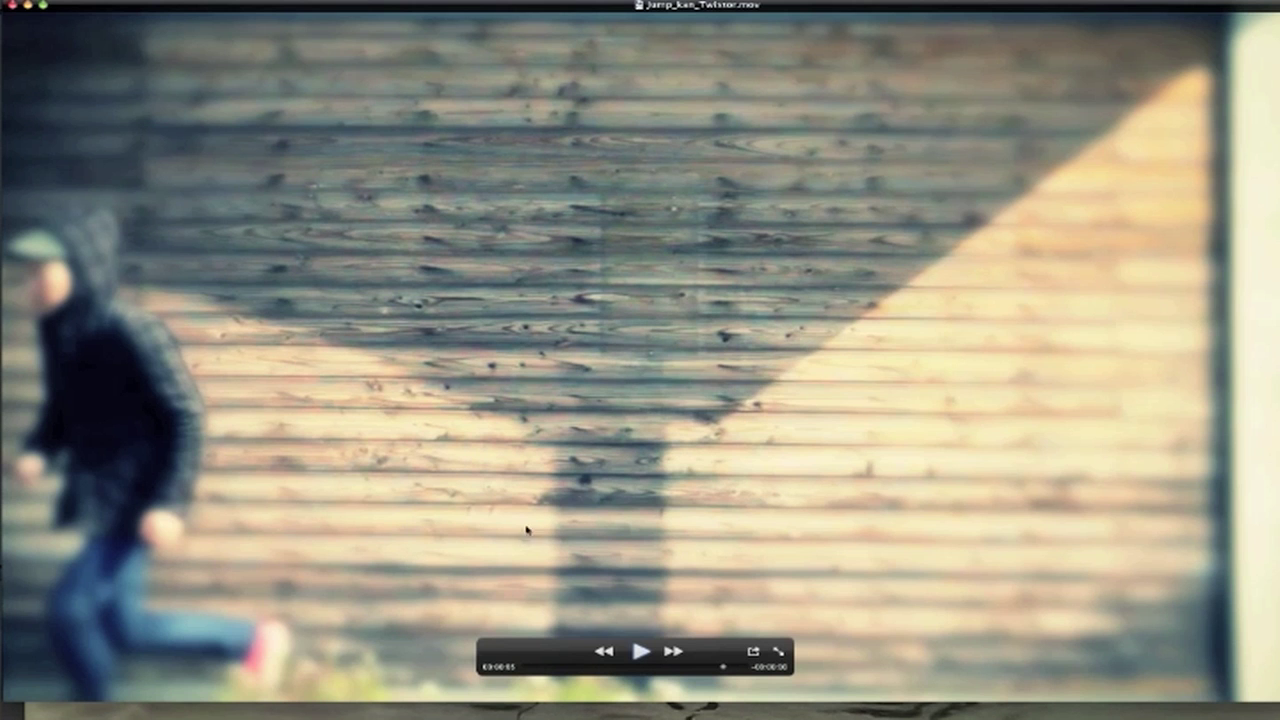
Play the finished movie Jump_kan_Twixtor.mov to review the slowed jump
key("space")
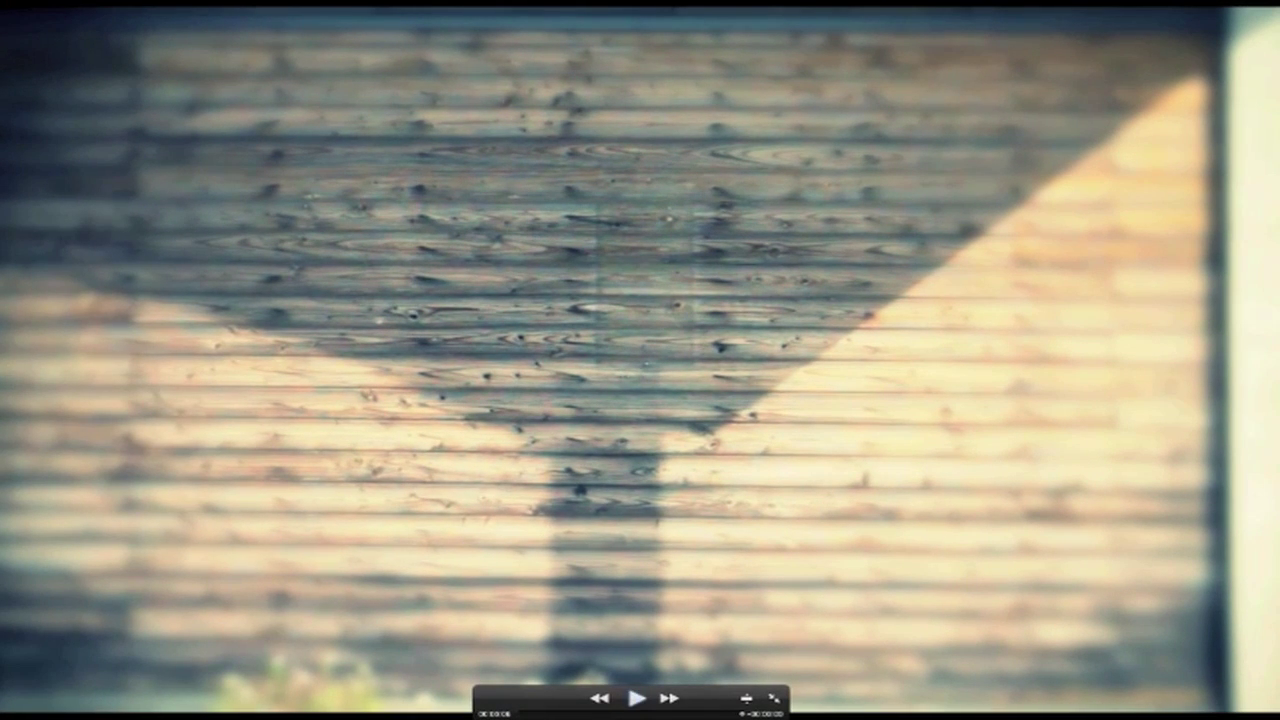
key("space")
key("space")
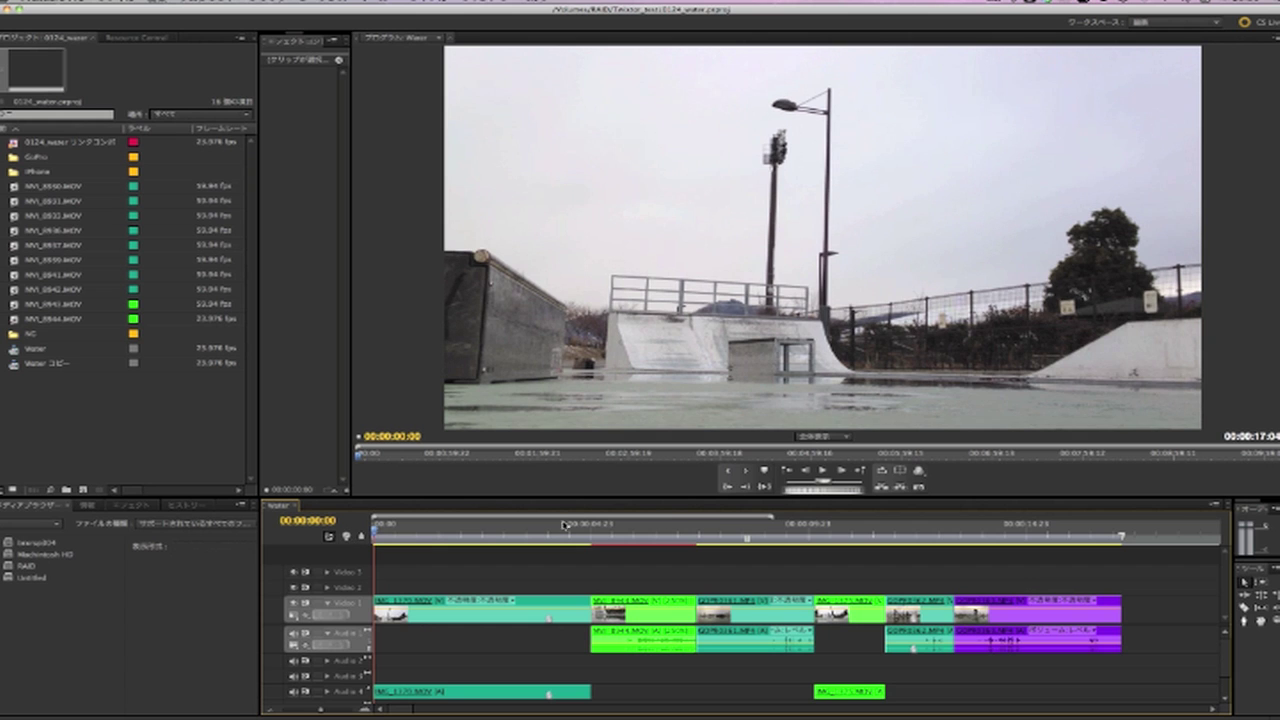
Play the water sequence in Premiere Pro and examine the third clip frame by frame around 00:00:08:22
left_click(823, 470)
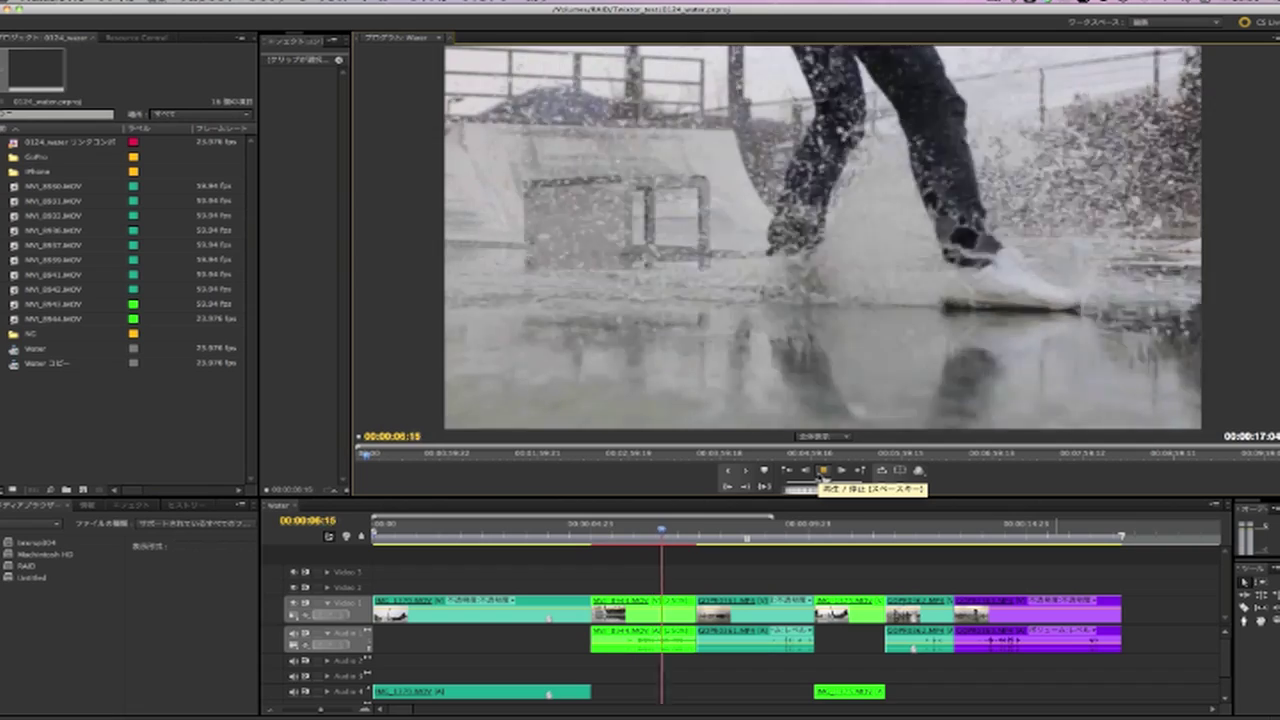
left_click_drag(727, 528, 775, 527)
key("Left")
key("Left")
key("Left")
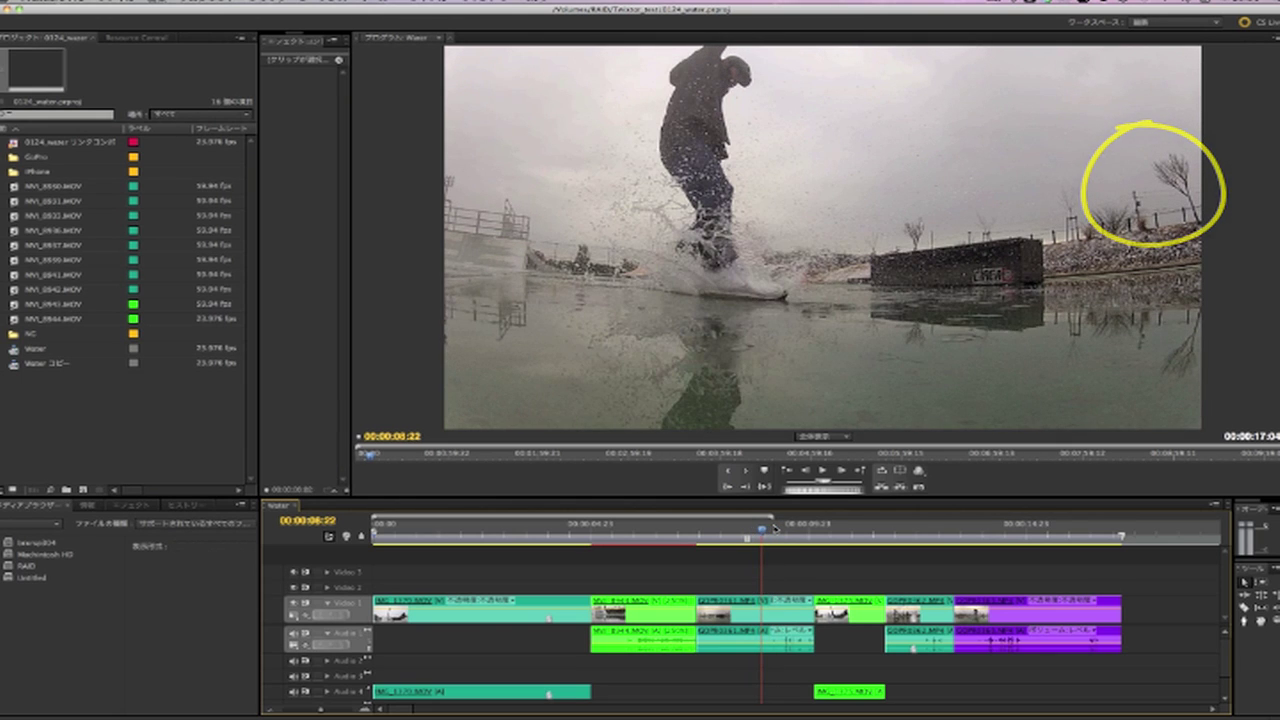
key("Right")
key("Right")
key("Right")
key("space")
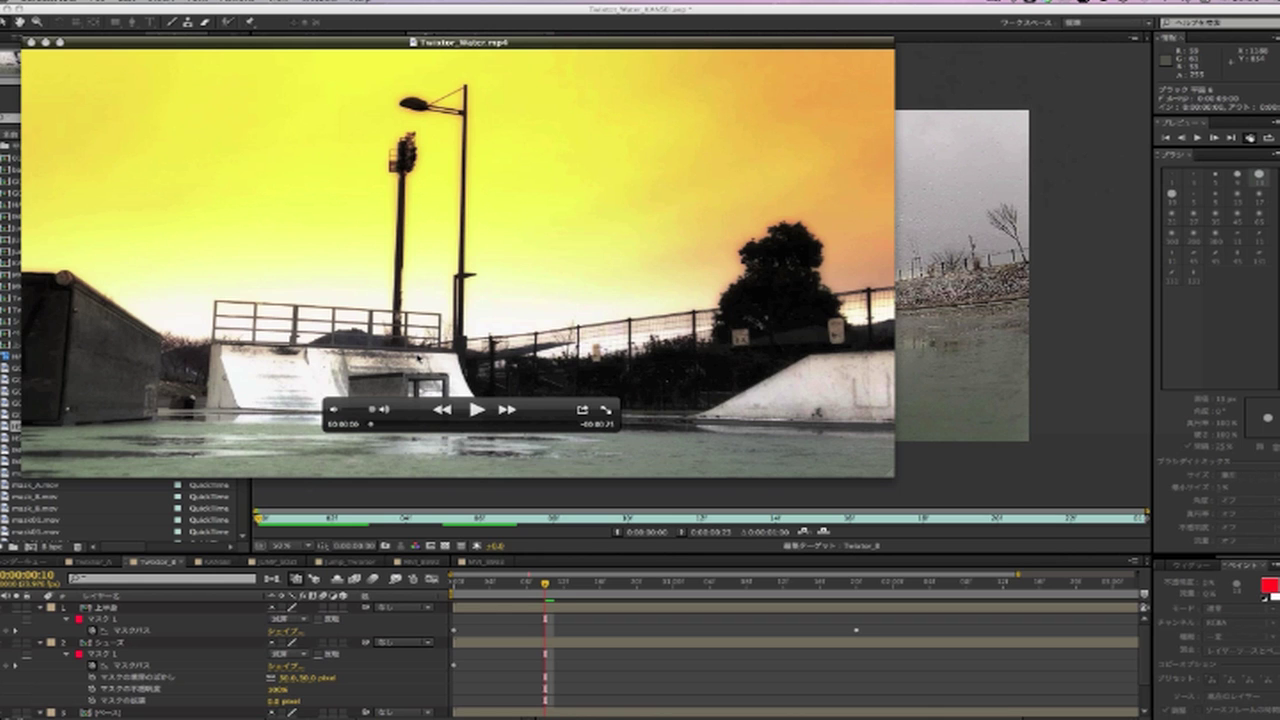
Switch to After Effects and create a new composition from the HS_SO1.mov footage
key("super+Tab")
key("super+Tab")
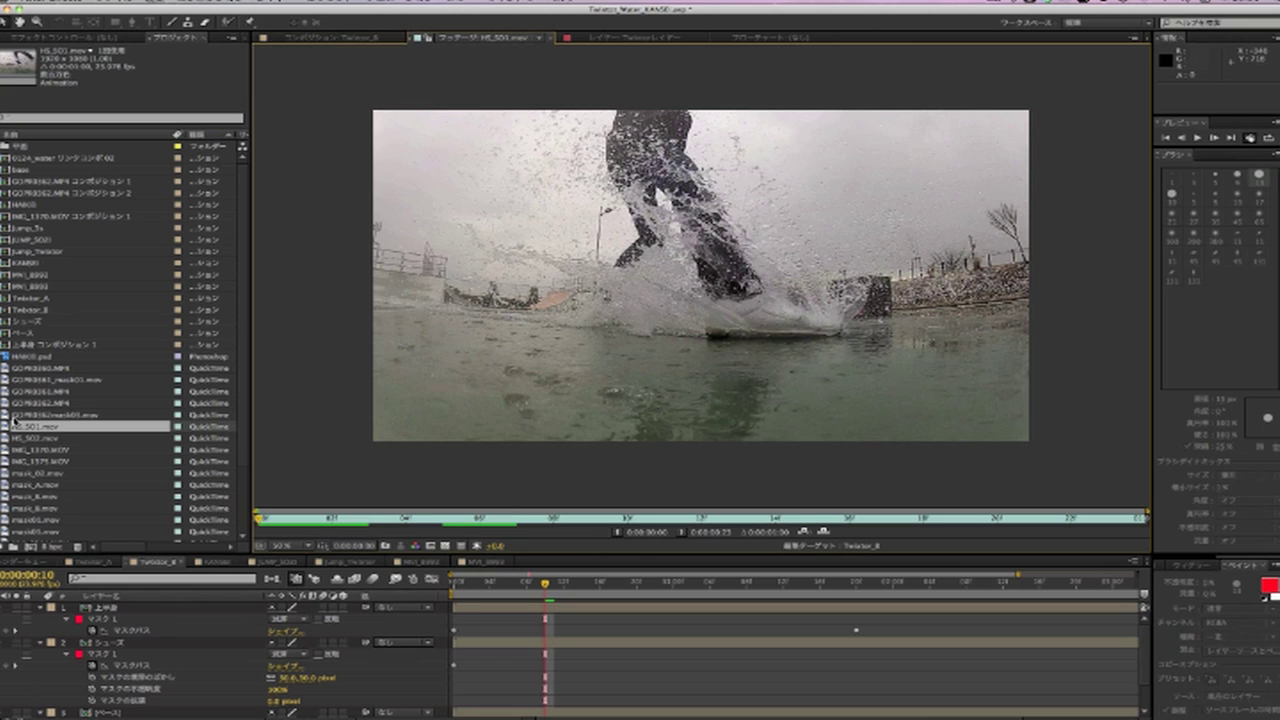
left_click_drag(7, 430, 32, 548)
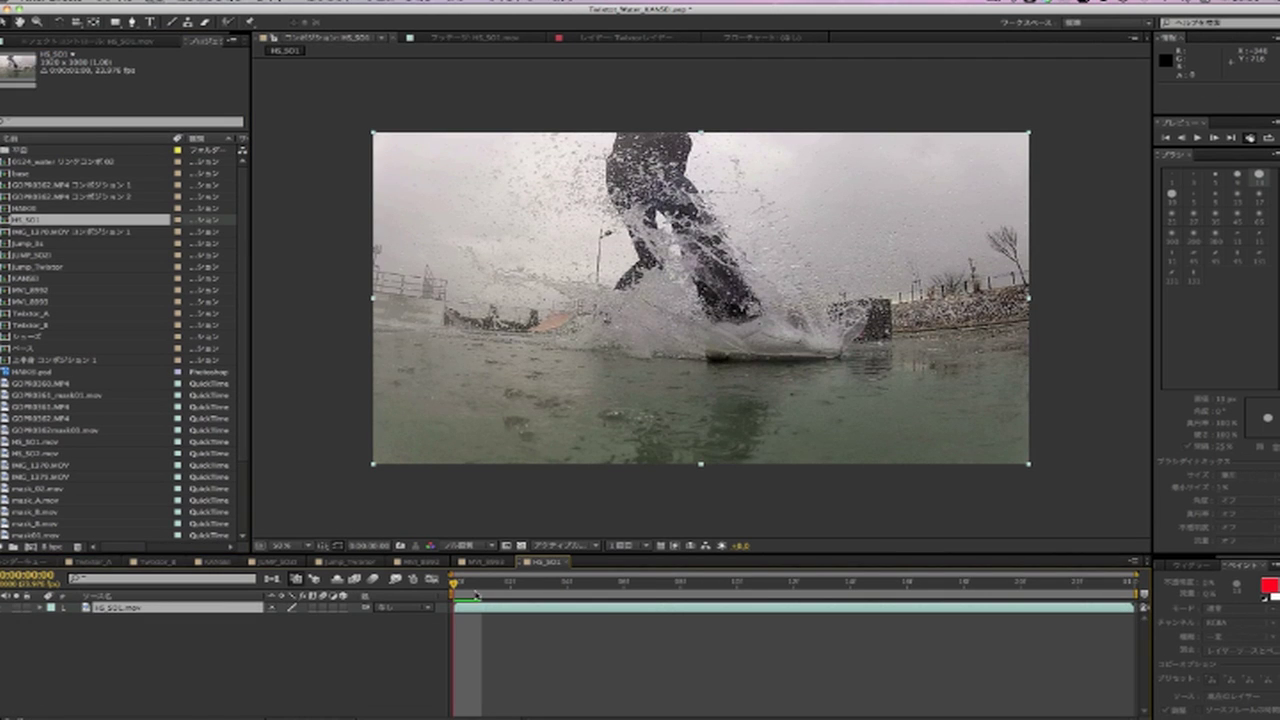
Set the HS_SO1 composition's duration to 3 seconds
key("super+k")
left_click(268, 362)
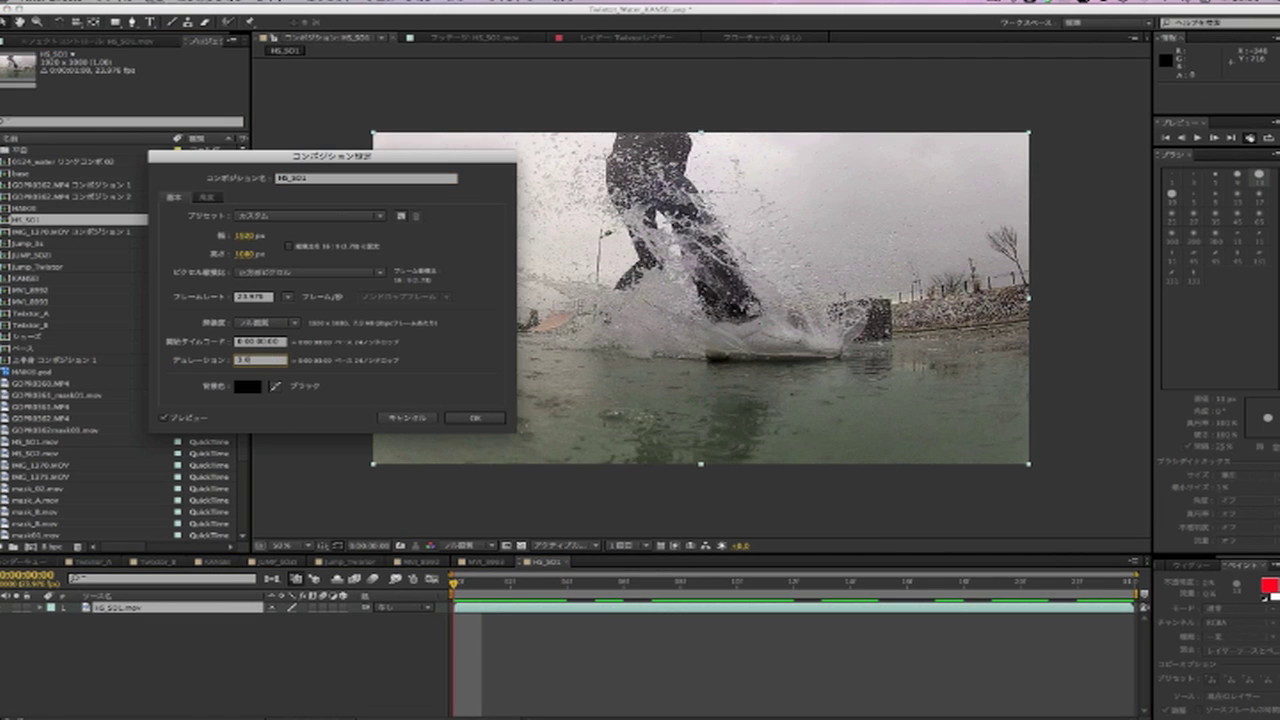
key("Return")
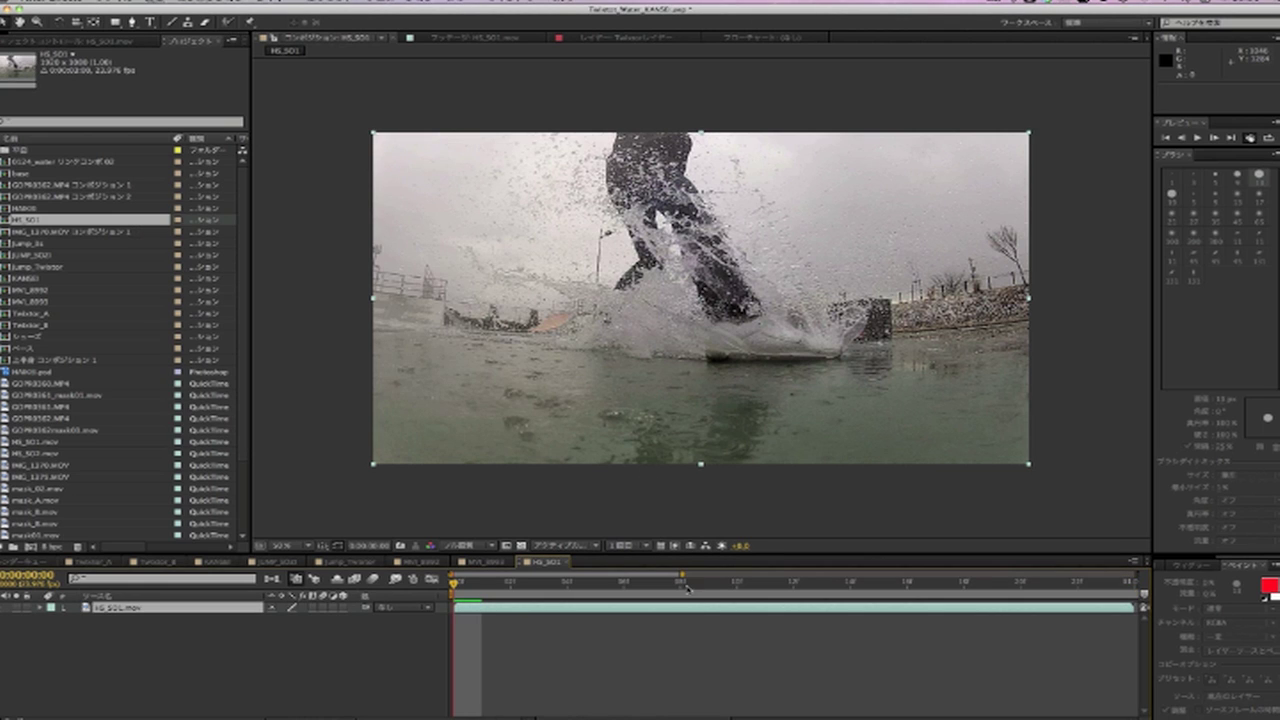
left_click_drag(682, 574, 1140, 574)
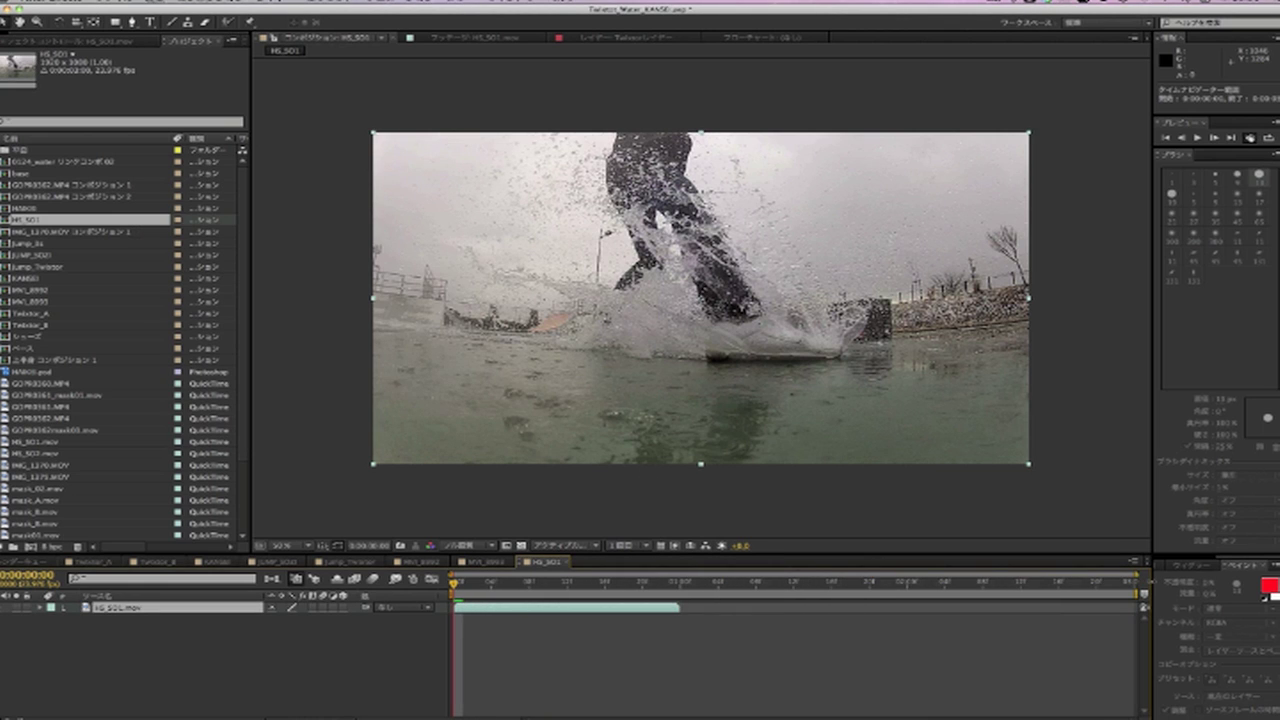
Add a black solid above the HS_SO1.mov layer and apply the Twixtor Pro effect to it
left_click(262, 3)
mouse_move(300, 14)
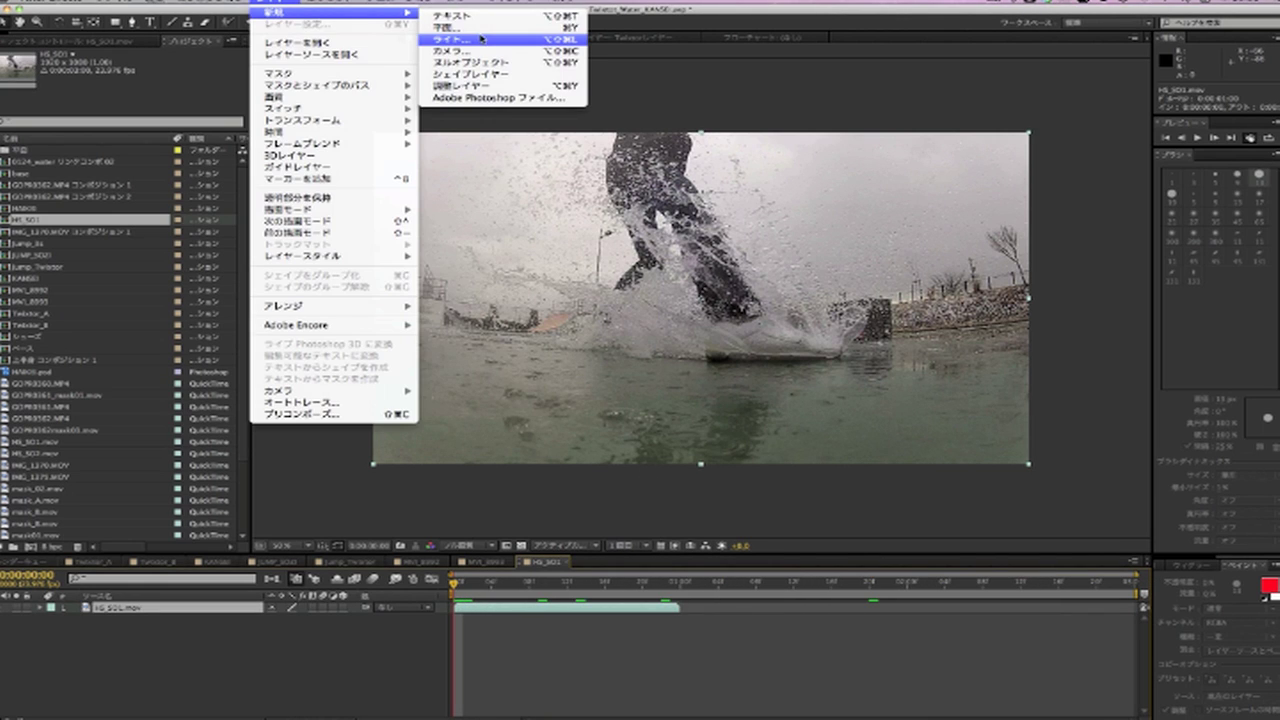
left_click(483, 30)
left_click(222, 306)
left_click(322, 4)
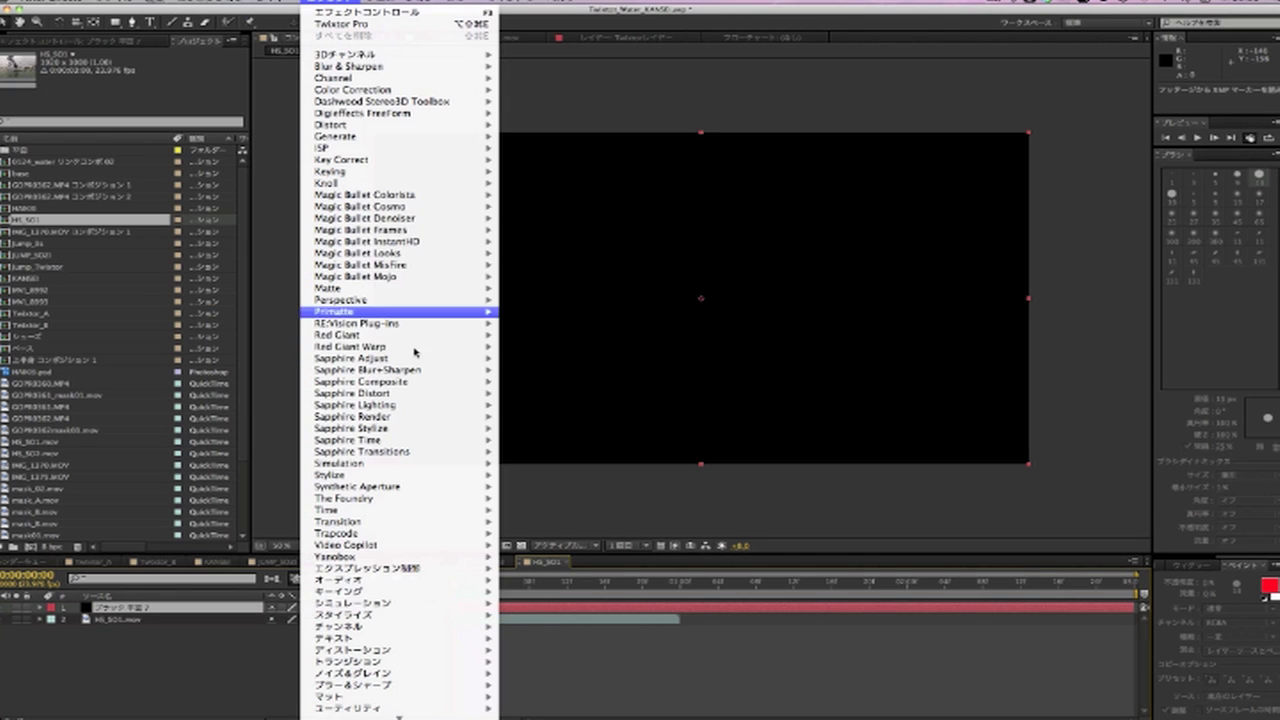
mouse_move(411, 325)
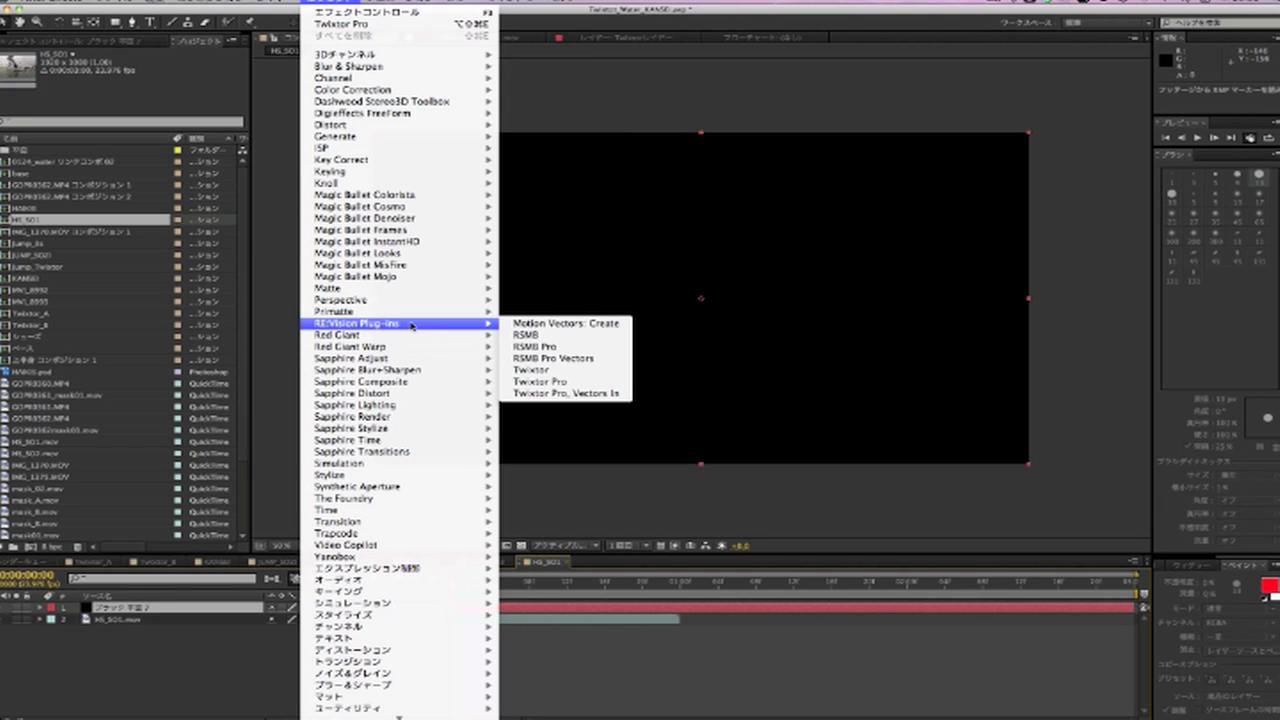
left_click(545, 381)
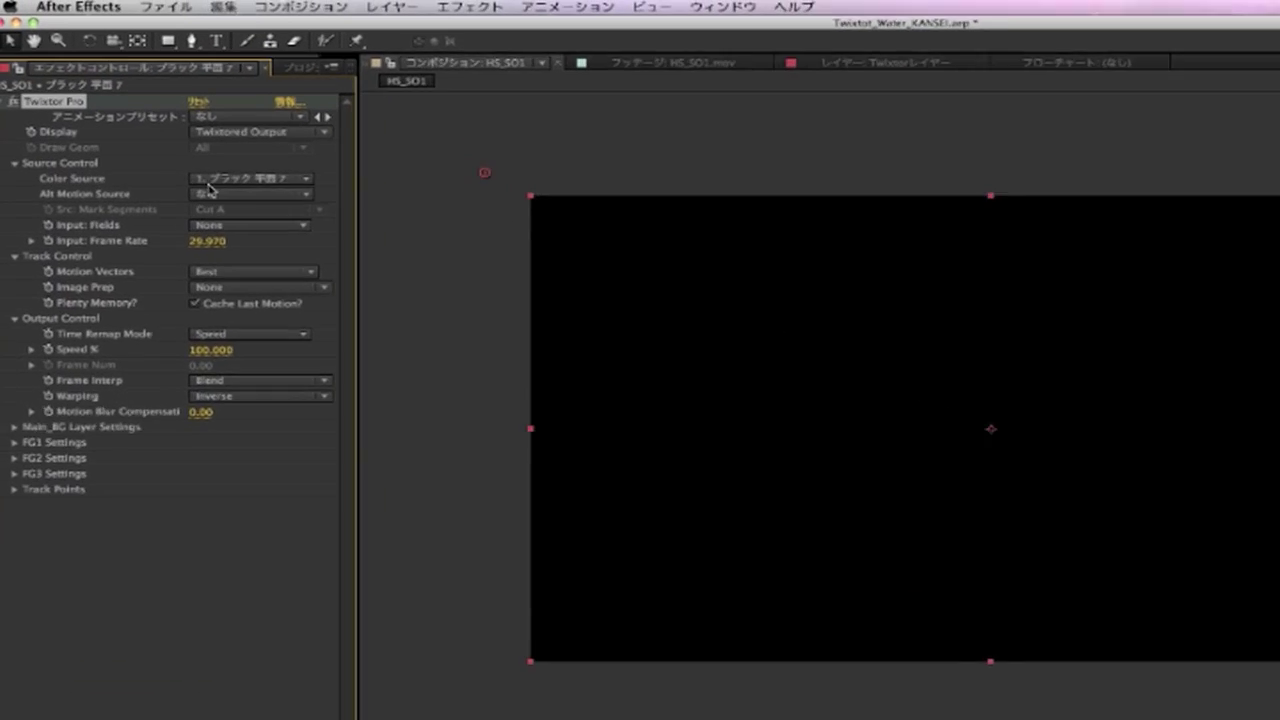
Set Twixtor Pro's Color Source to HS_SO1.mov and its input frame rate to 23.976
left_click(172, 131)
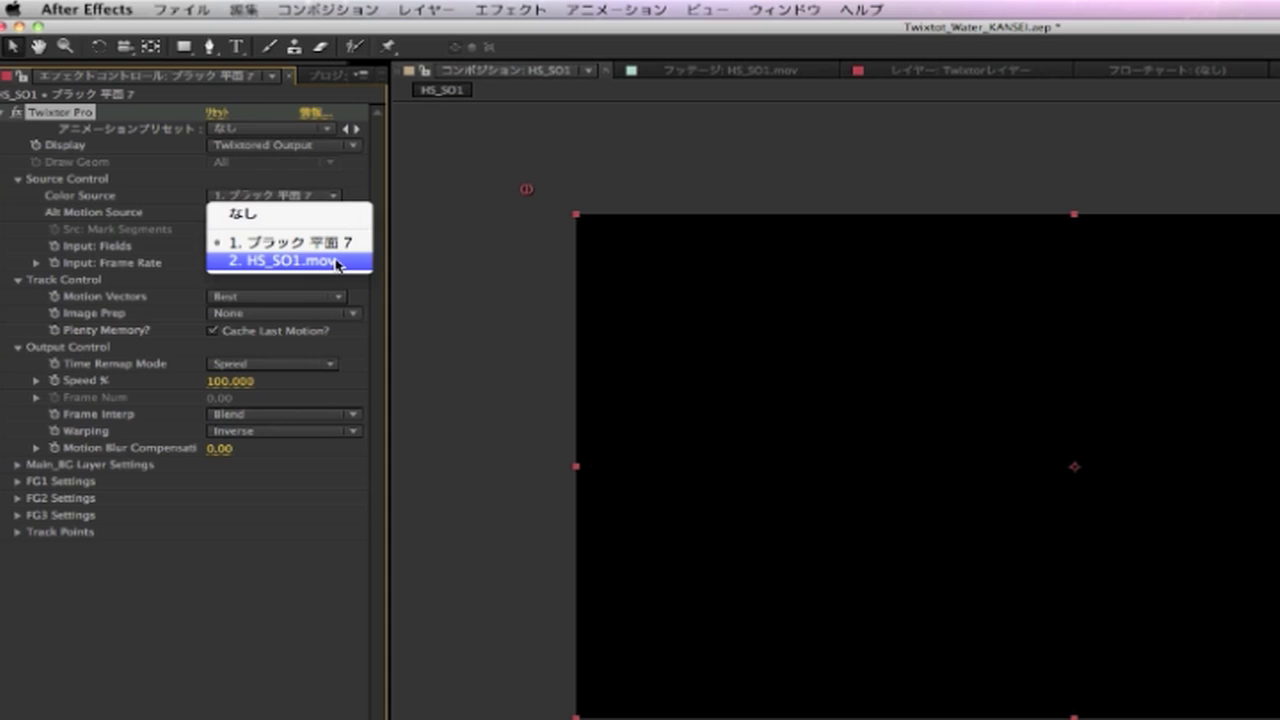
left_click(337, 262)
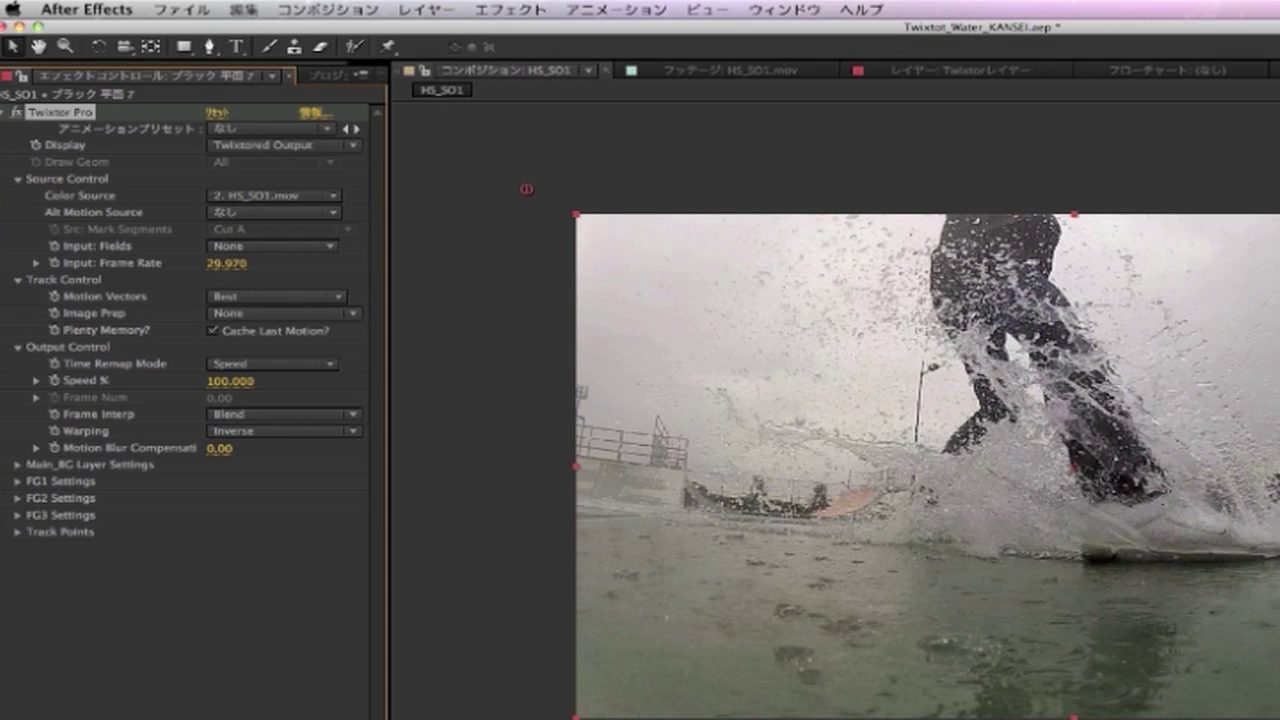
left_click(232, 263)
type("23.")
key("Return")
Set Twixtor Pro's Frame Interp to Motion Weighted Blend and Warping to Inverse w/ Smart Blend
left_click(243, 420)
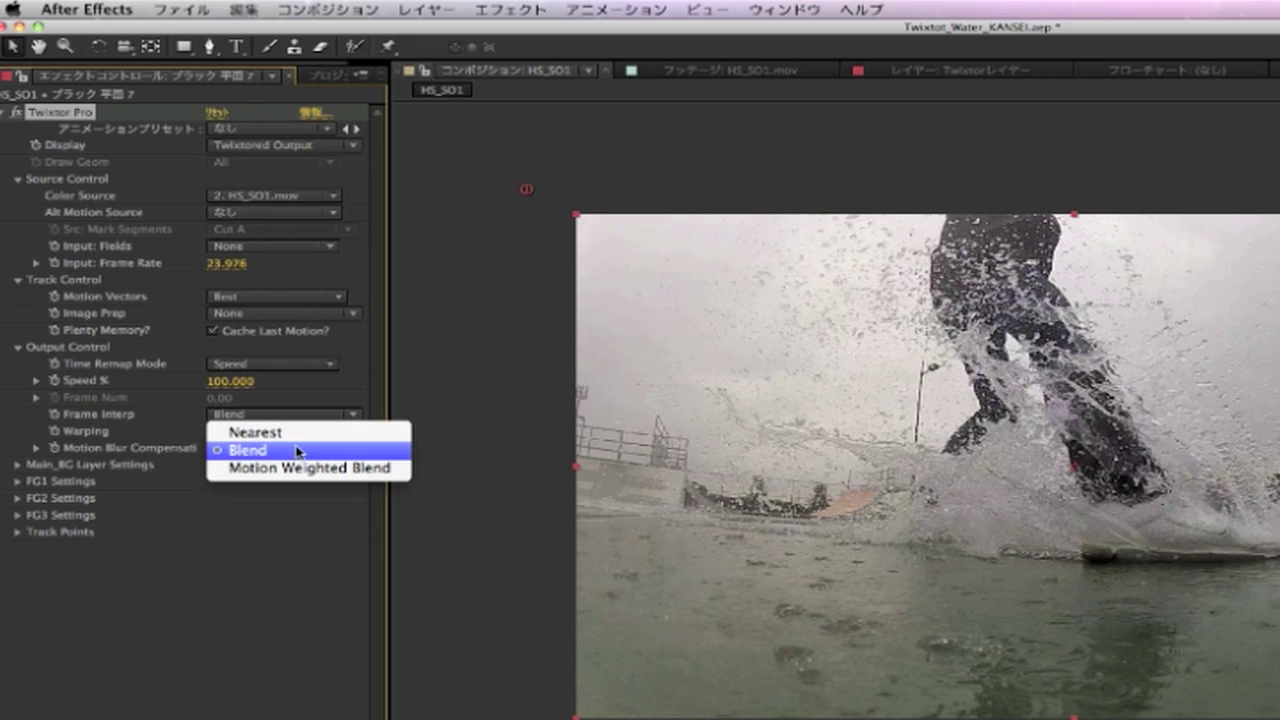
left_click(349, 476)
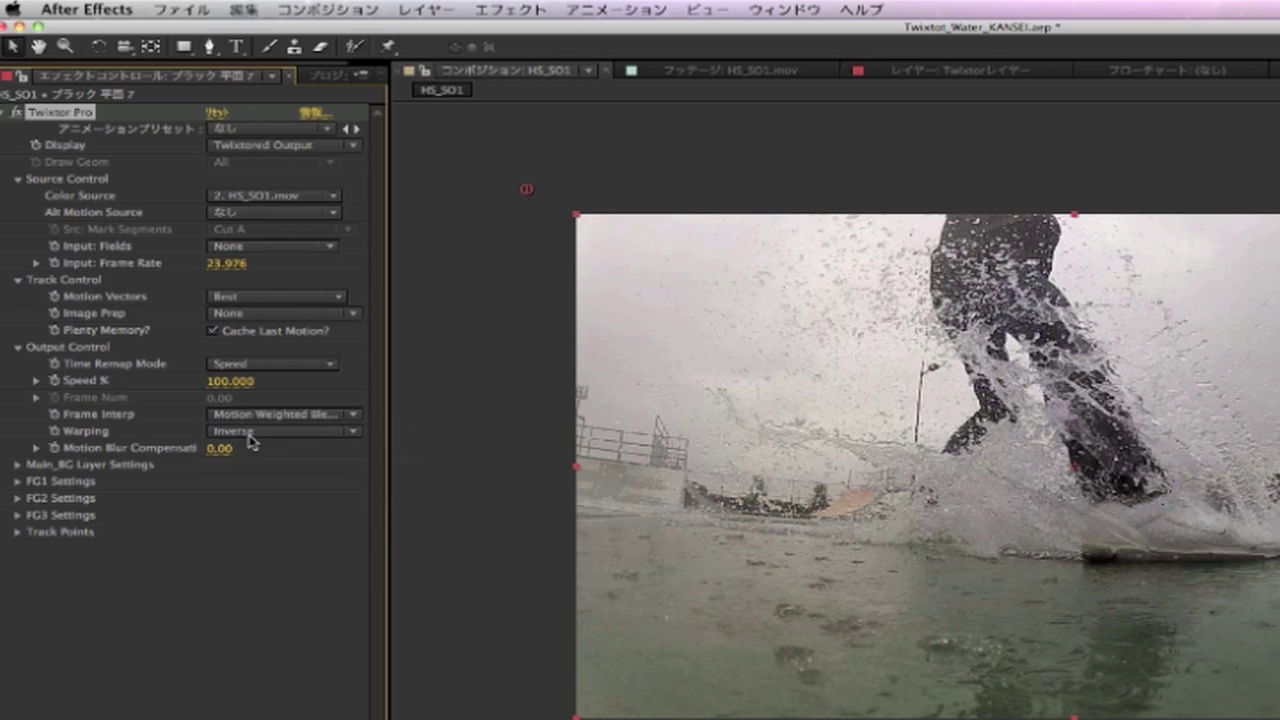
left_click(251, 432)
left_click(291, 468)
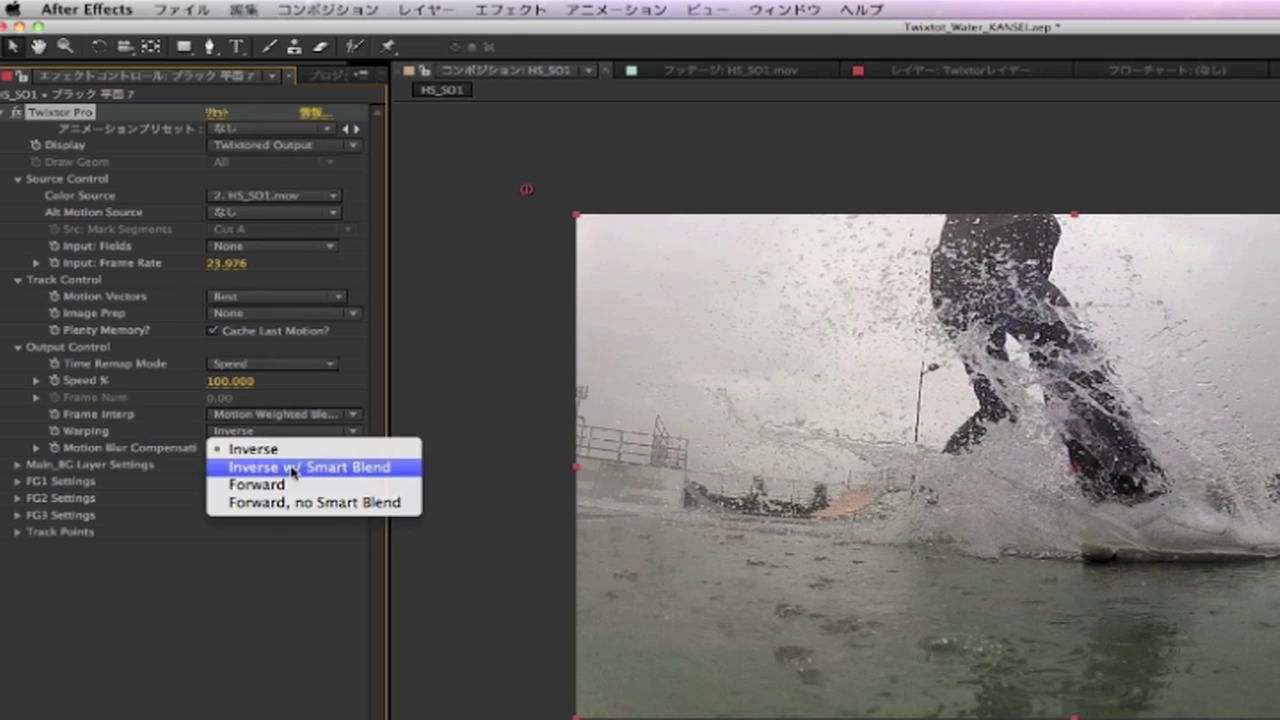
left_click(592, 524)
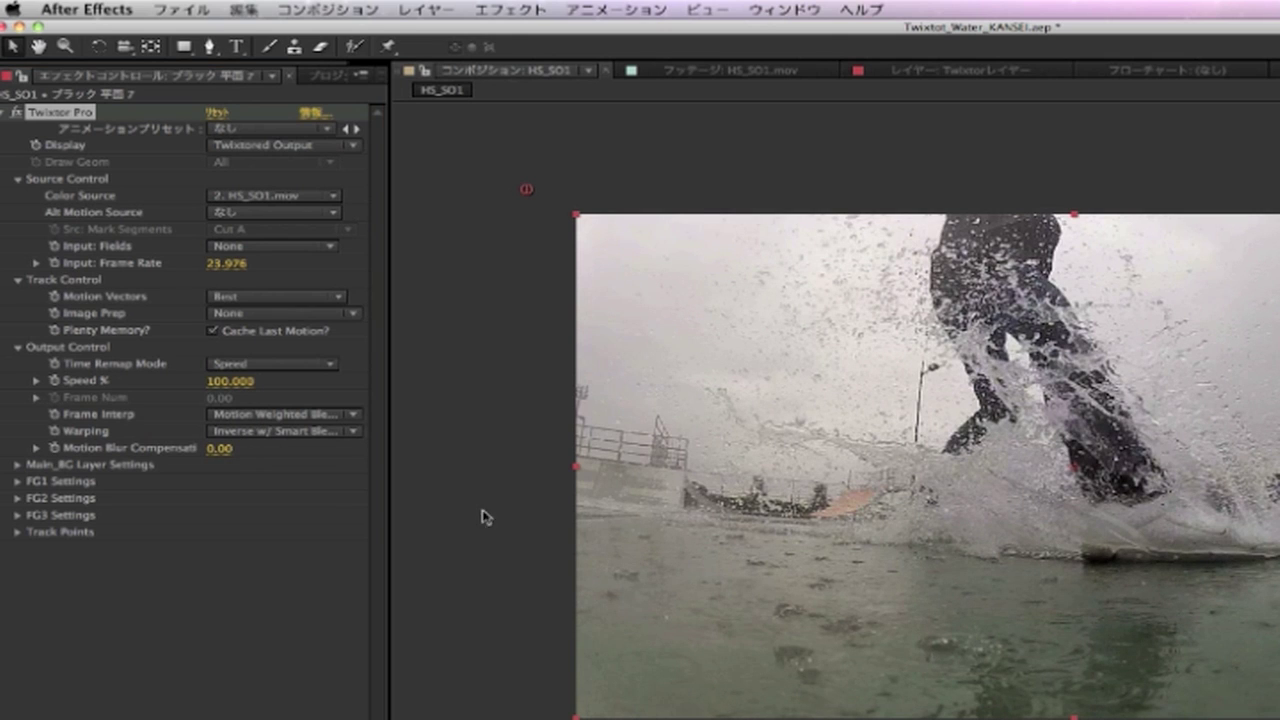
Set Twixtor Pro's Speed % to 1 and select the black solid layer
left_click(230, 381)
type("1")
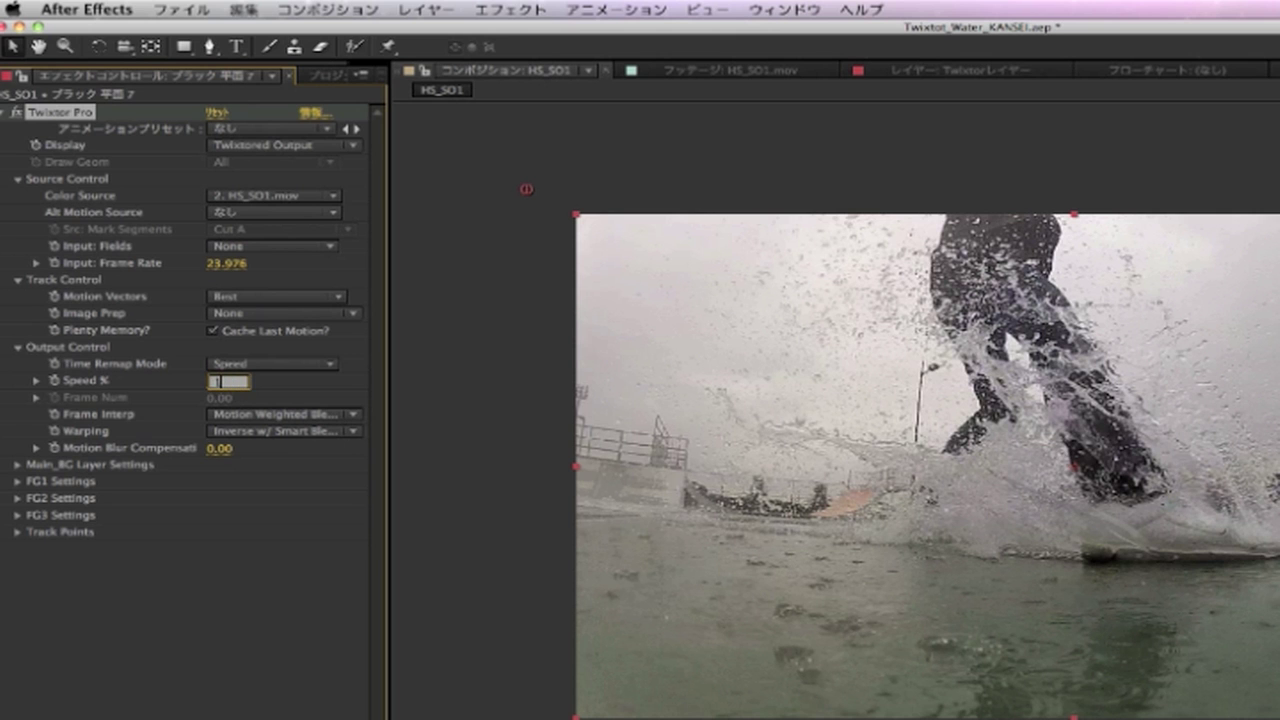
key("Return")
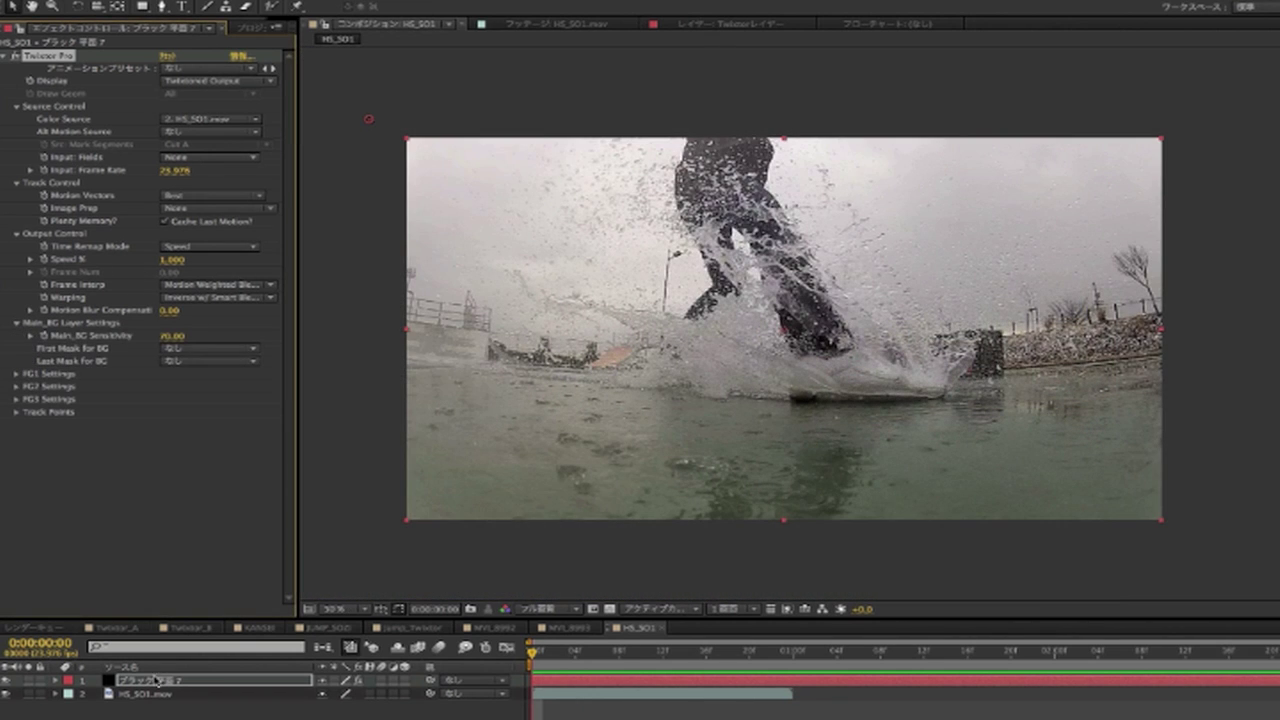
left_click(155, 680)
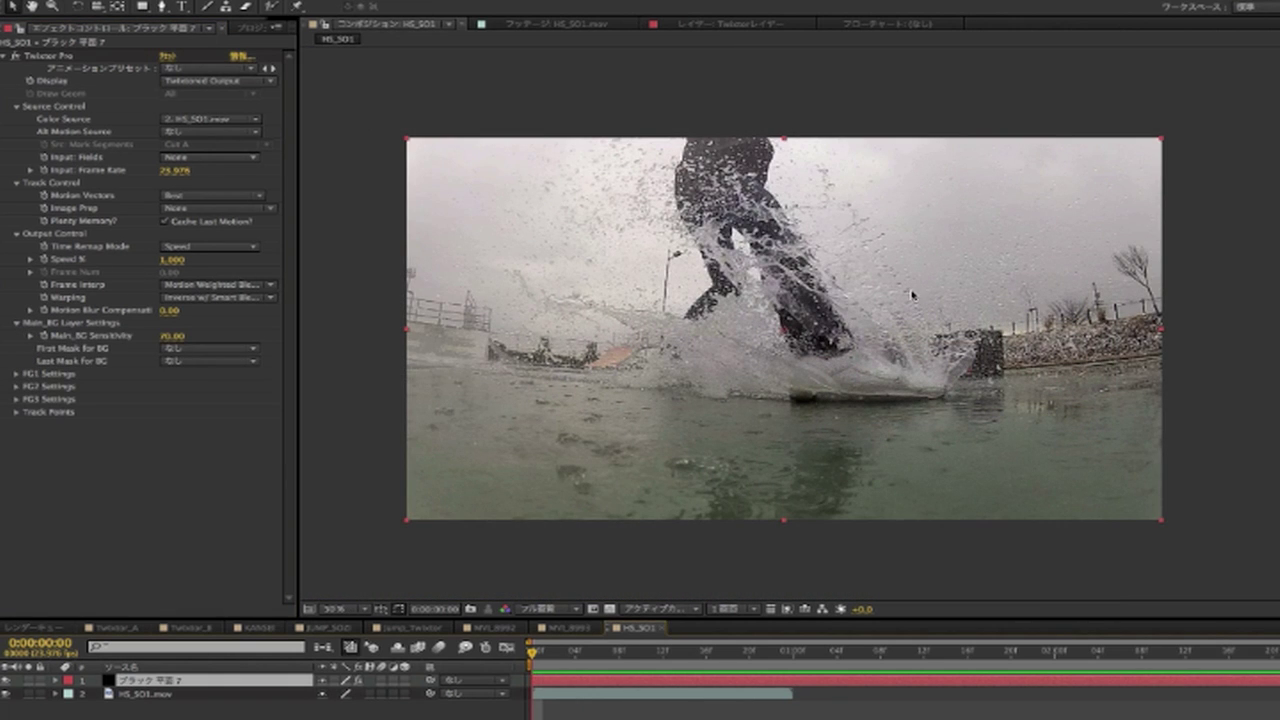
Draw a closed mask on the black solid around the background on the far right side of the water splash
left_click(870, 135)
left_click(964, 293)
left_click(993, 378)
left_click(993, 396)
left_click(997, 540)
left_click(1030, 546)
left_click(1177, 543)
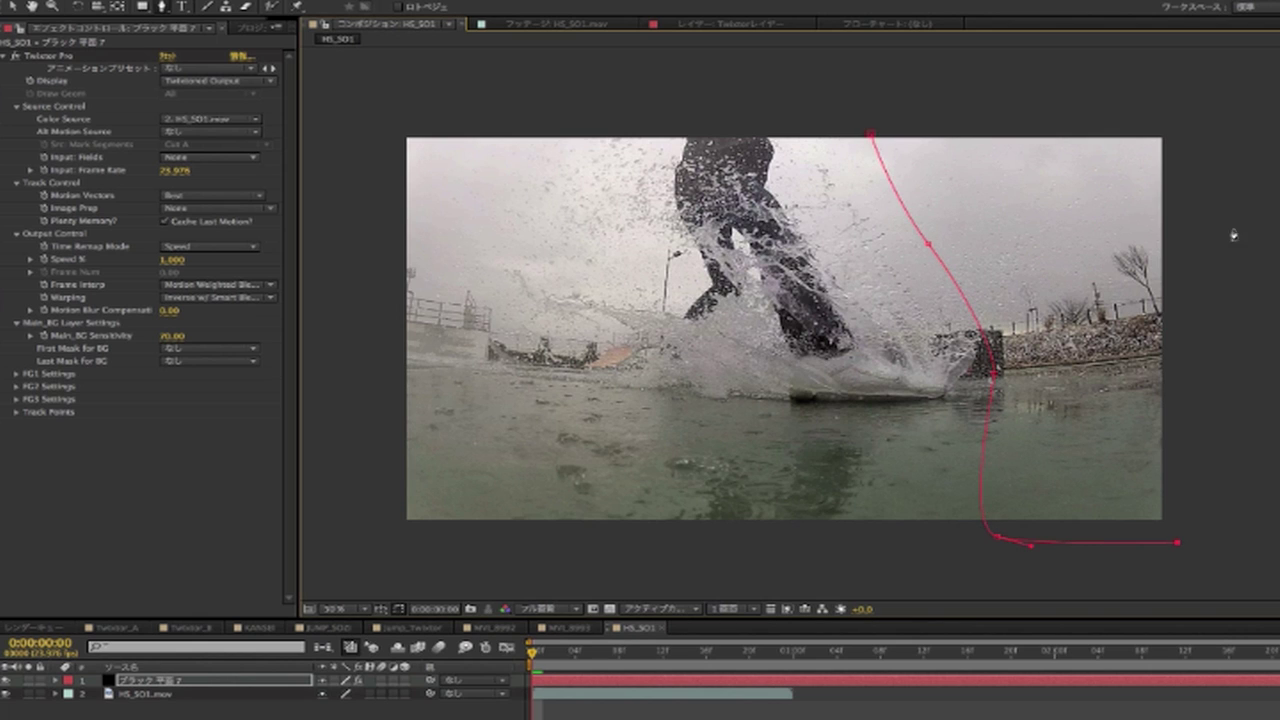
left_click(1198, 127)
left_click(871, 135)
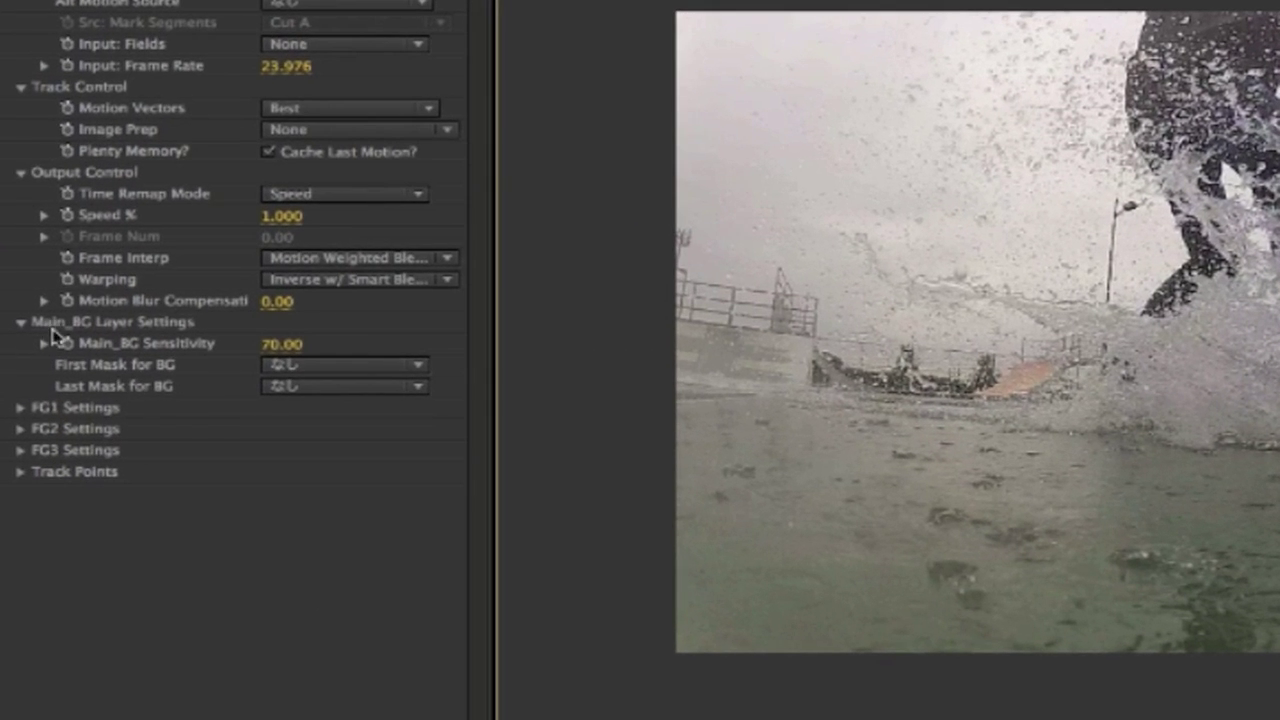
Assign the drawn mask as both First Mask for BG and Last Mask for BG in Twixtor Pro's Main_BG Layer Settings
left_click(285, 368)
left_click(325, 424)
left_click(314, 388)
left_click(316, 446)
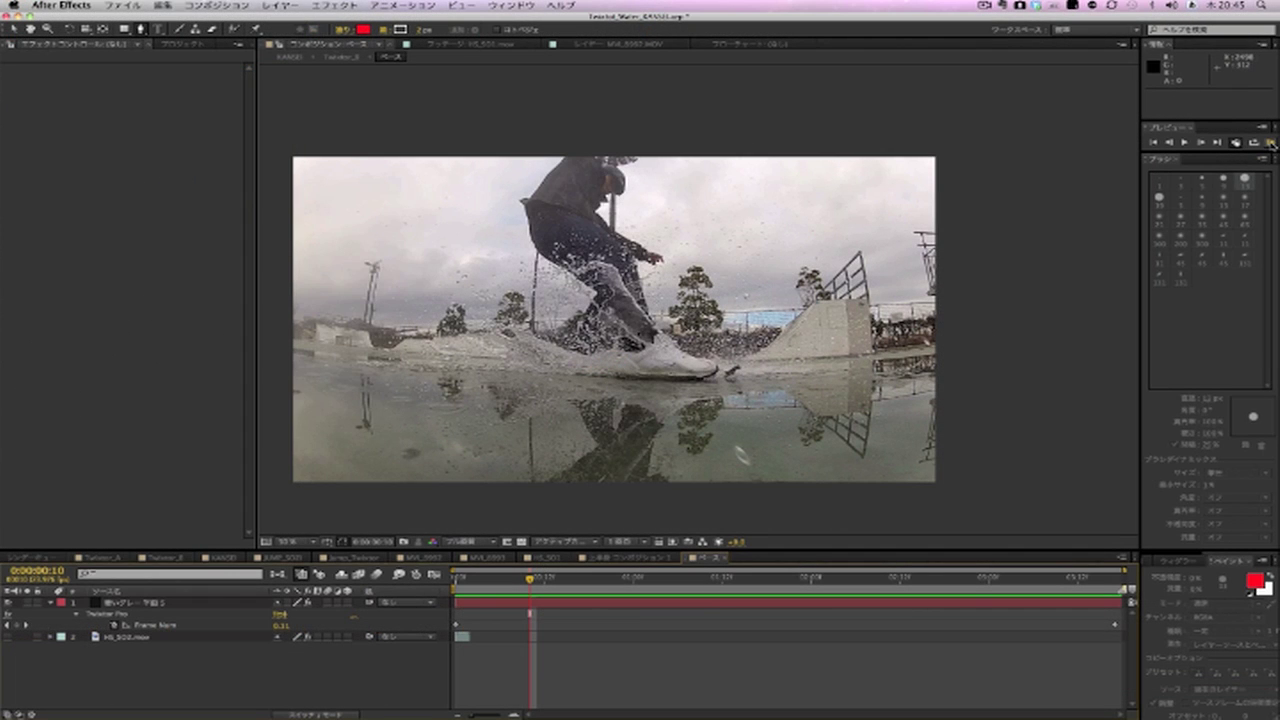
Examine the first and last frames of the ベース composition and preview its slow motion, looking closely at the skater
left_click(453, 585)
left_click(125, 637)
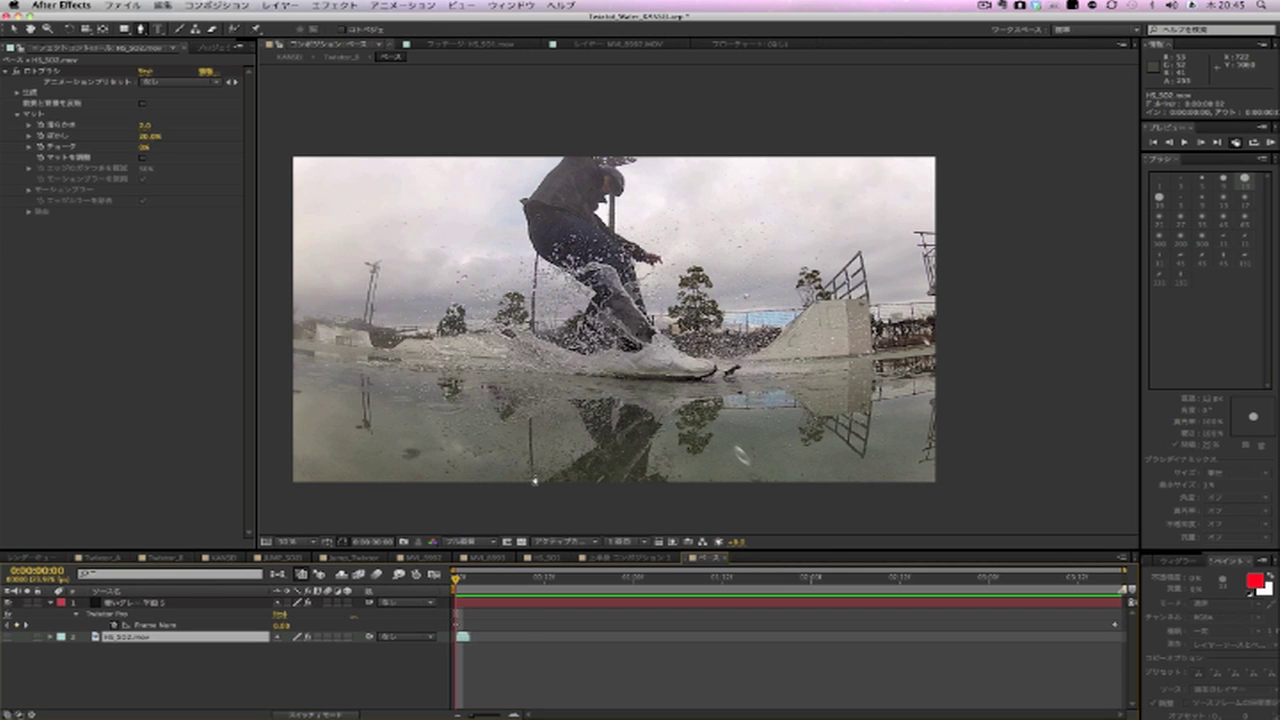
key("End")
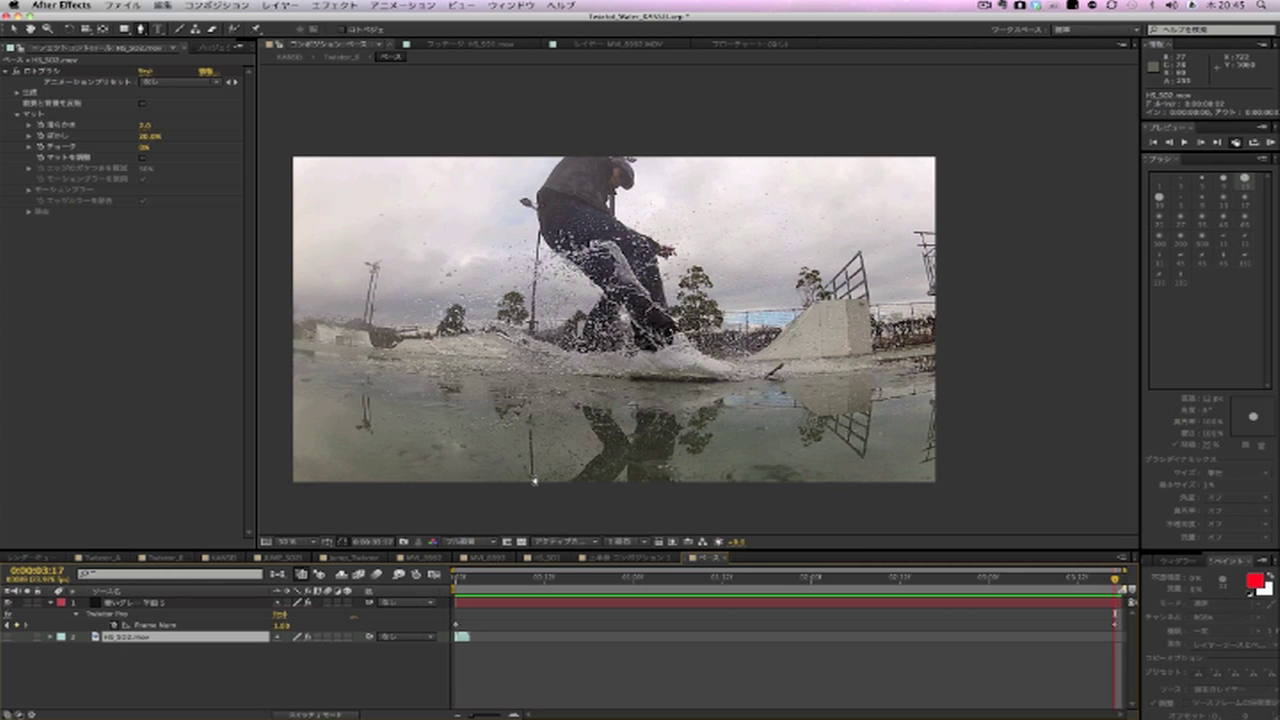
left_click_drag(507, 430, 575, 408)
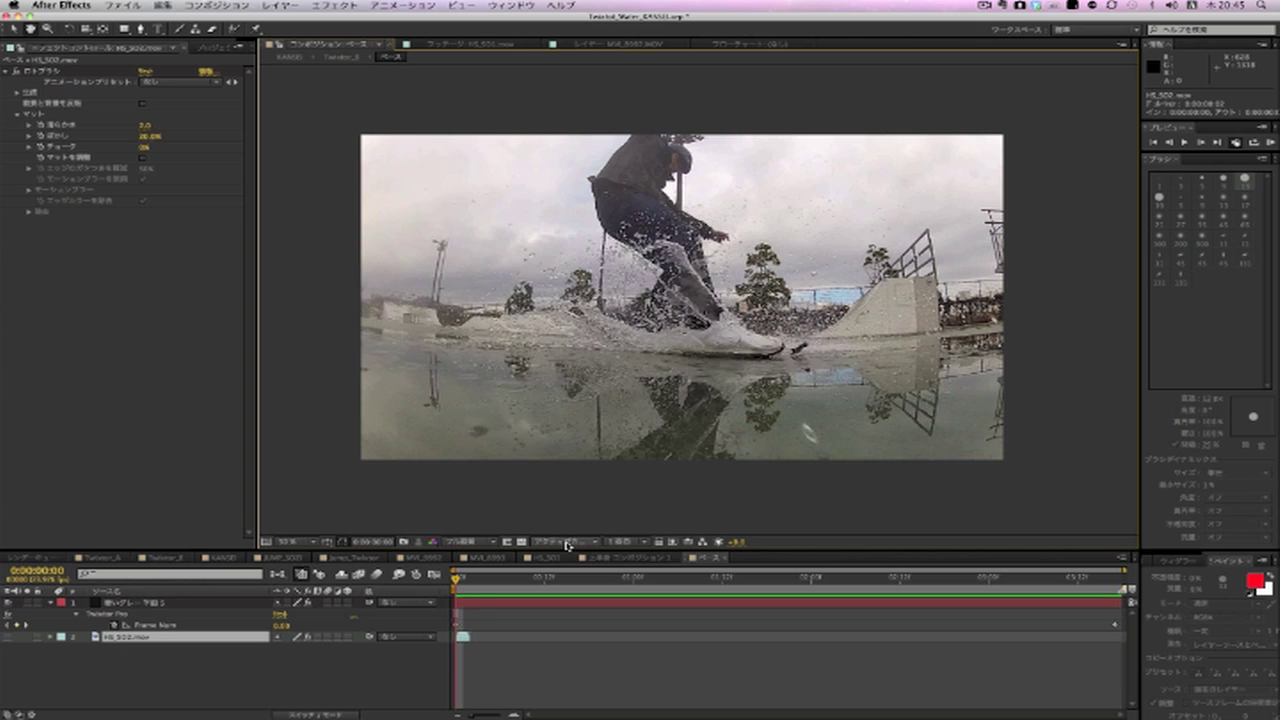
key("Home")
key("KP_0")
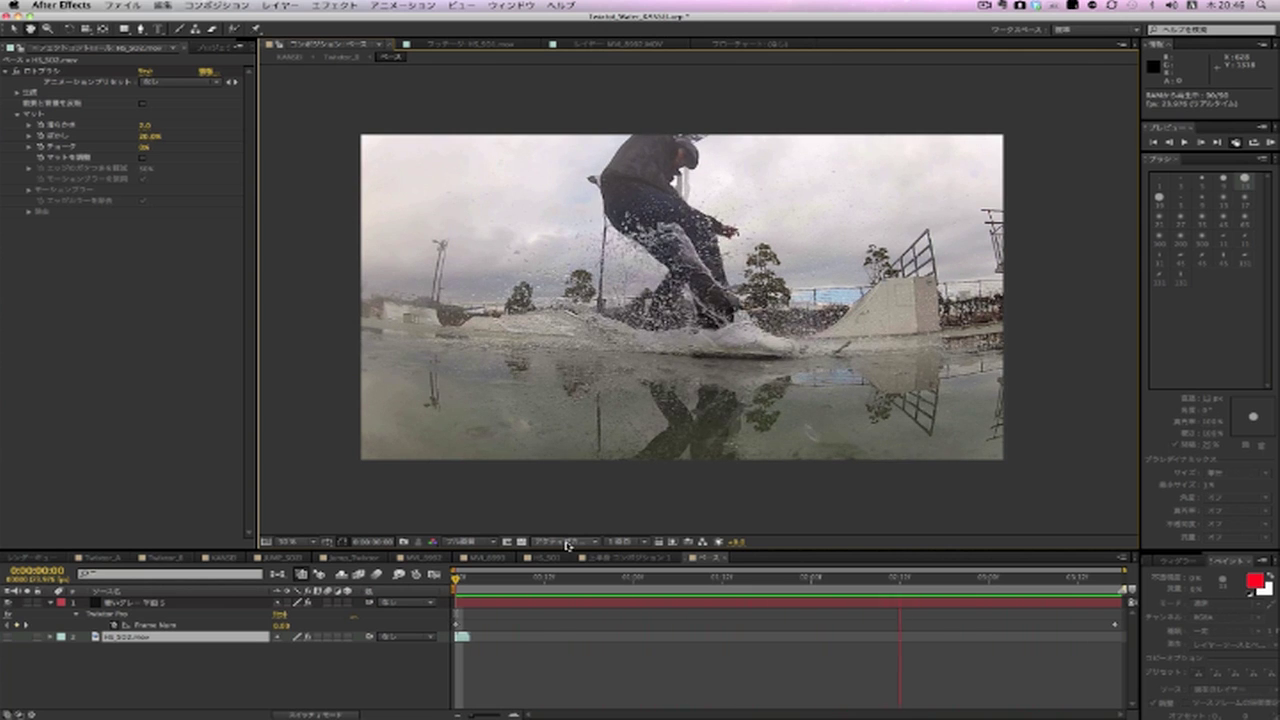
key("slash")
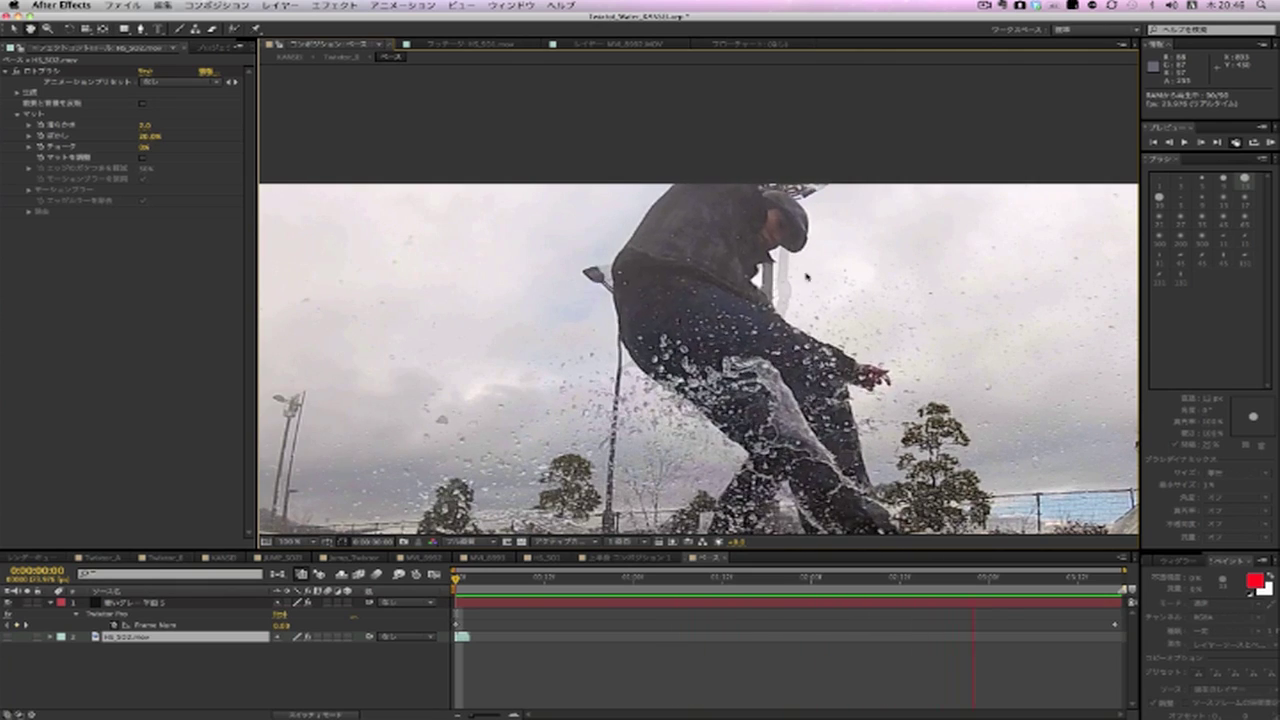
scroll(806, 277, "down", 3)
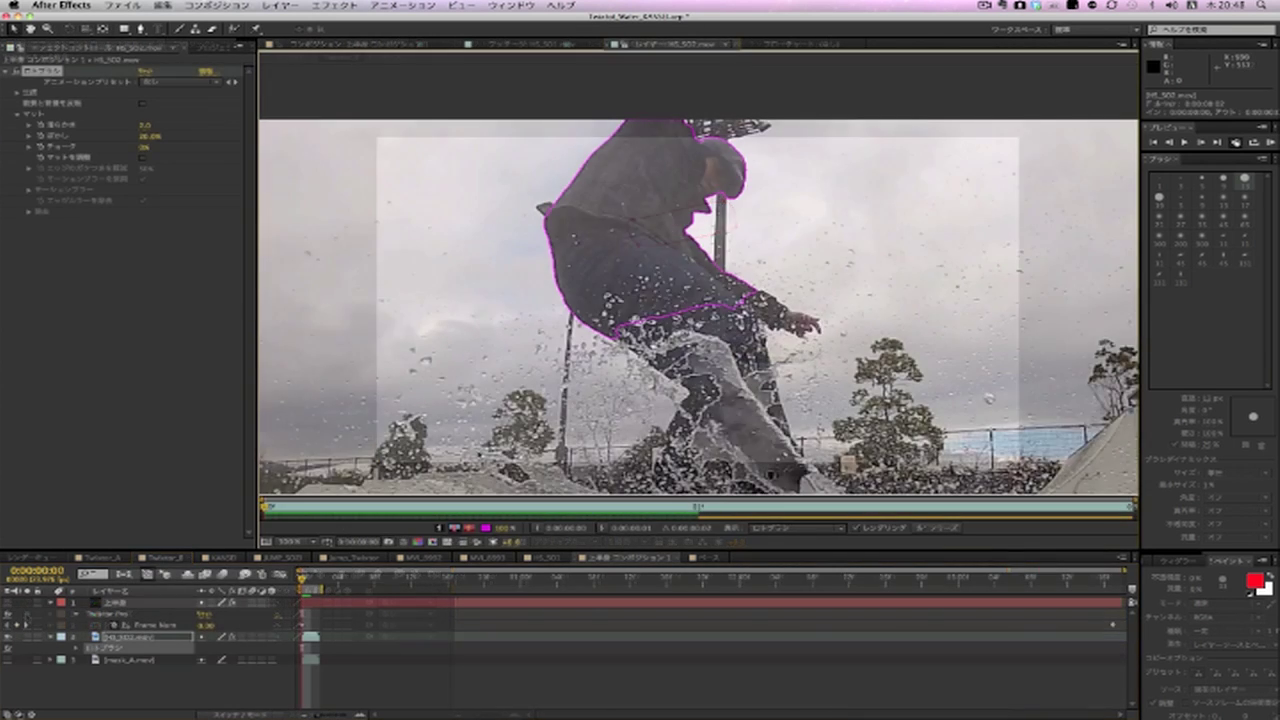
Compare the roto brush outline of the upper body in HS_SO2.mov on its first two frames
key("Home")
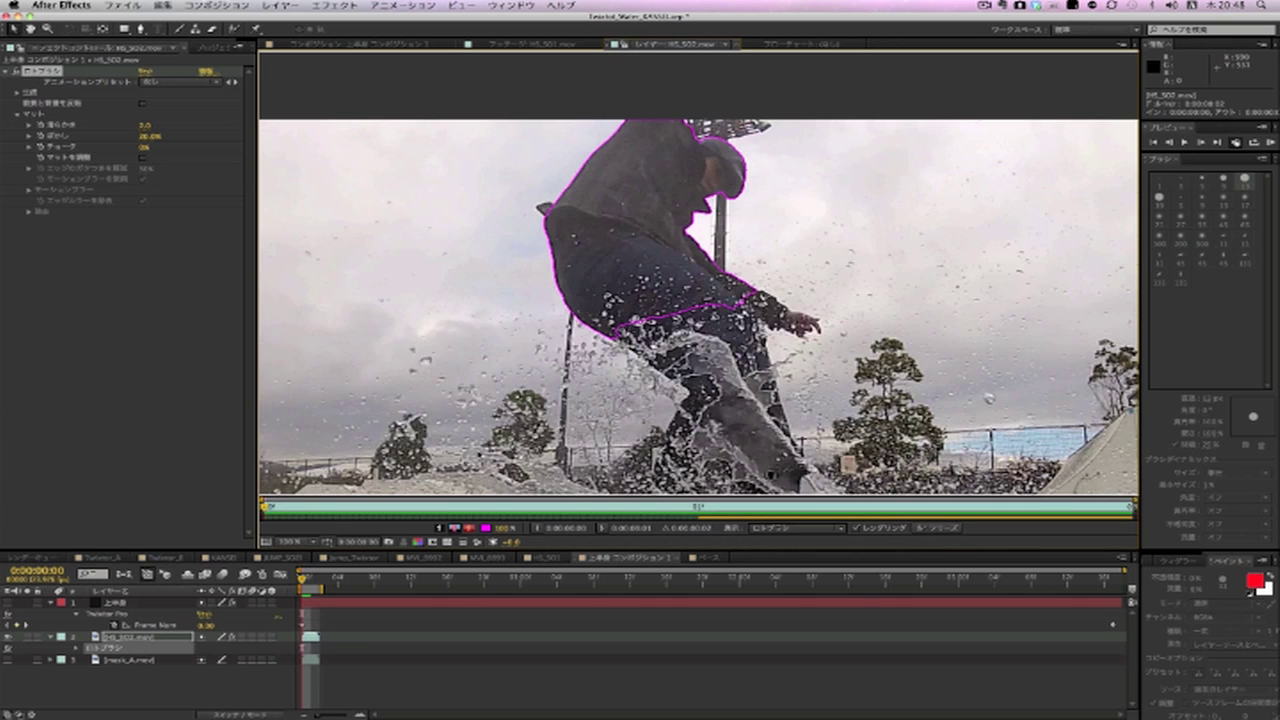
key("Page_Down")
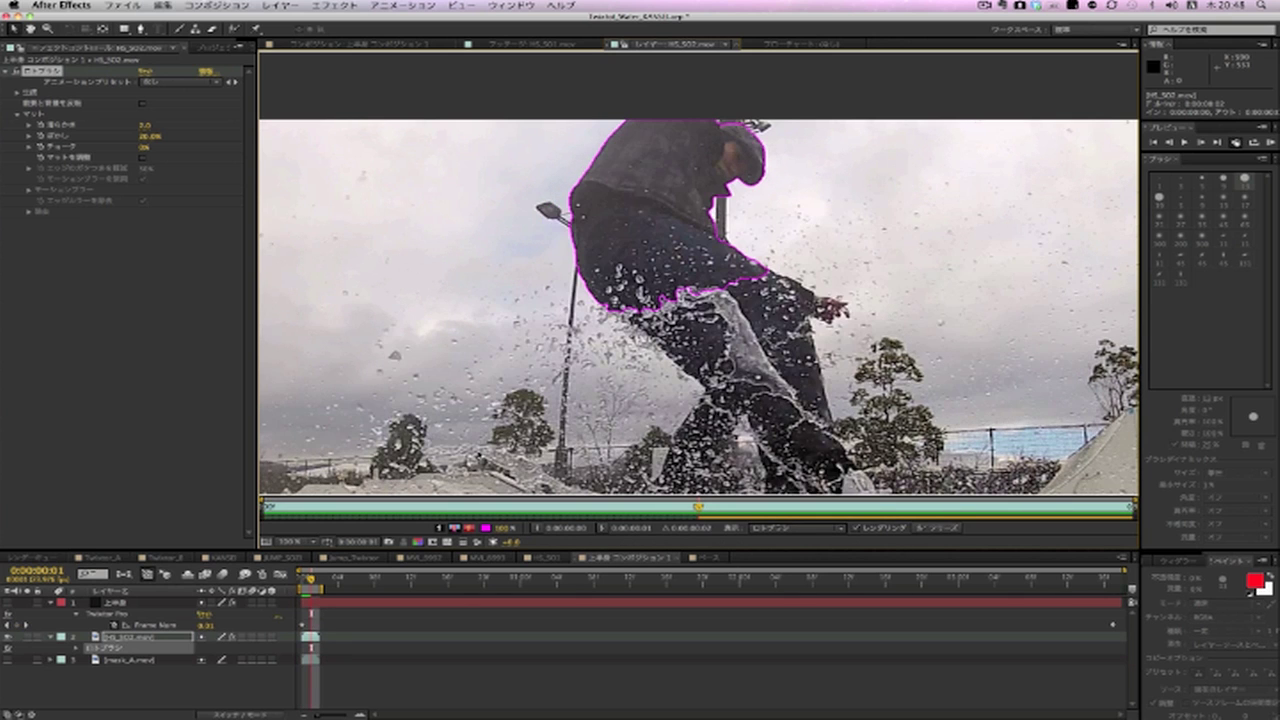
left_click_drag(583, 344, 673, 378)
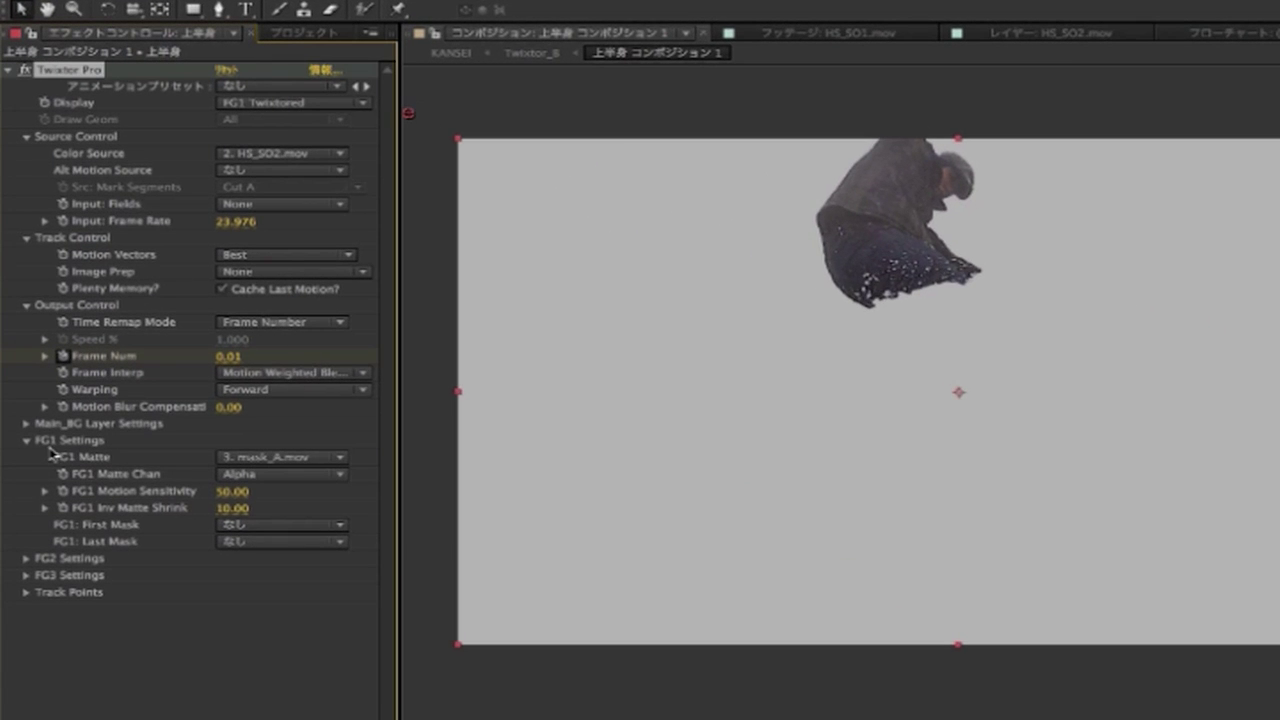
Set Twixtor Pro's FG1 Matte to mask_A.mov and FG1 Matte Chan to Alpha for the upper body
left_click(283, 462)
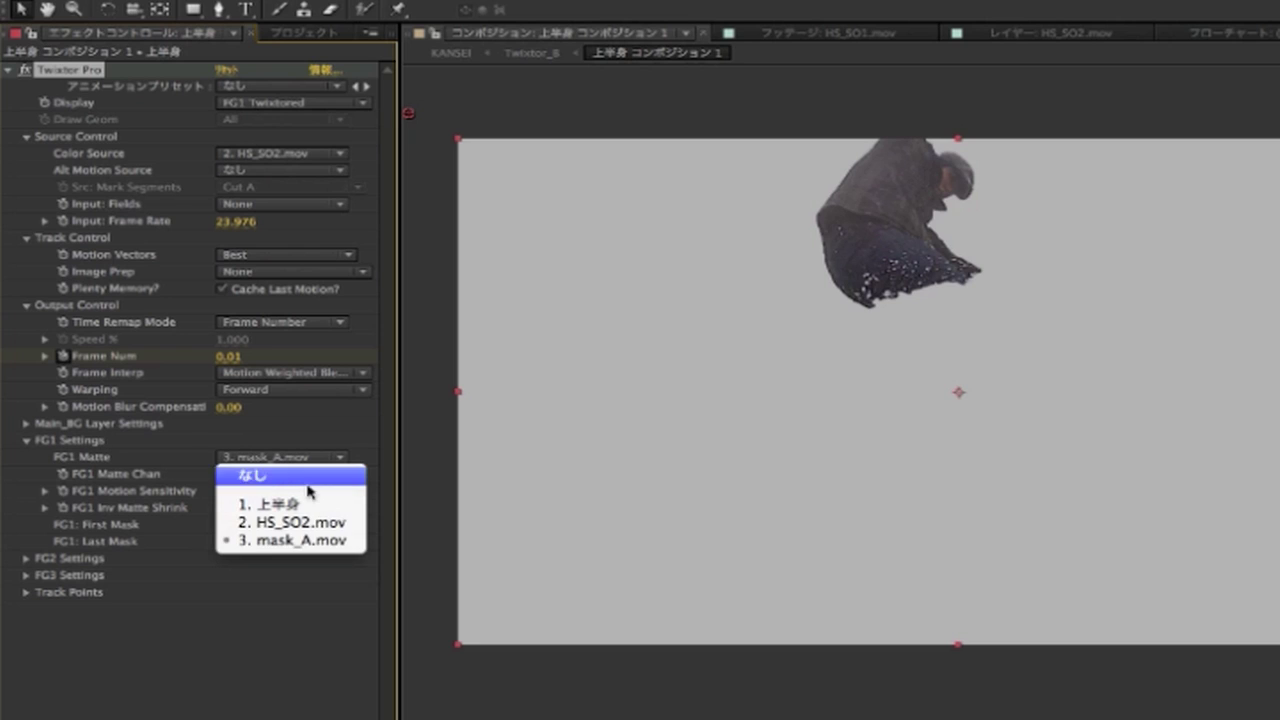
left_click(349, 547)
left_click(269, 477)
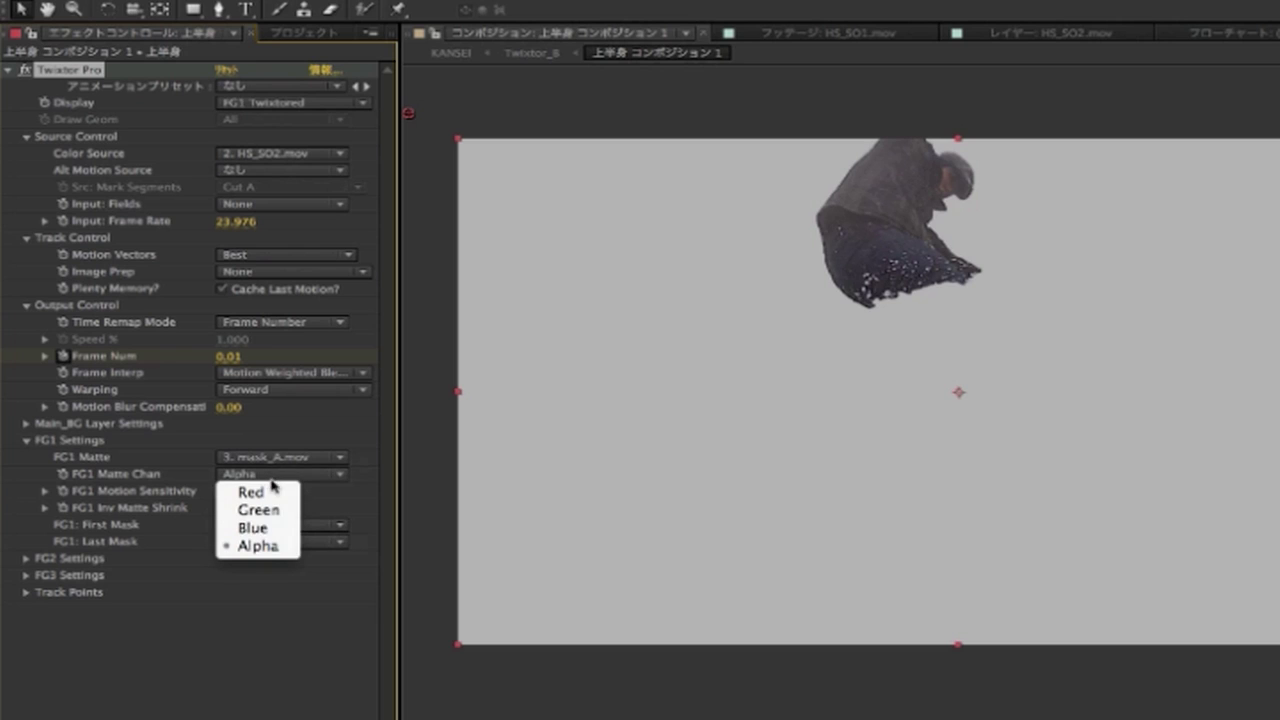
left_click(267, 547)
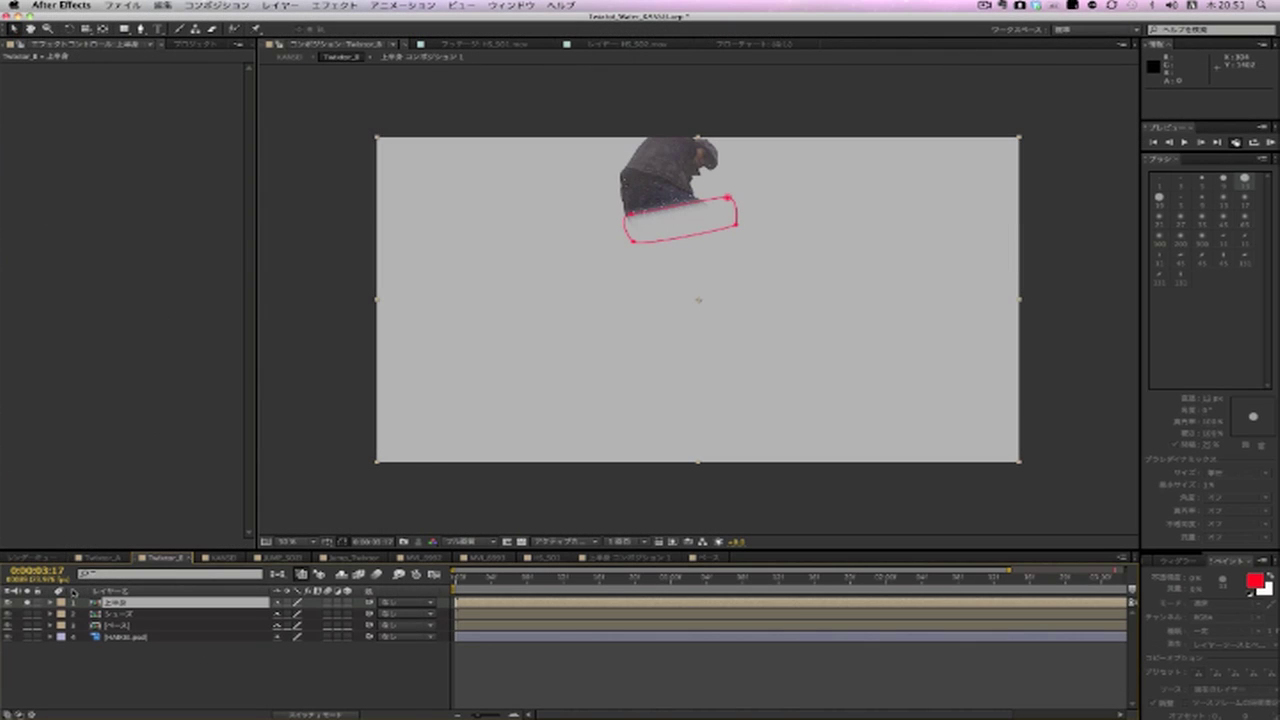
Compare the roto brush outline of the shoe in HS_SO2.mov on its first two frames and select the mask_B.mov layer
left_click(476, 578)
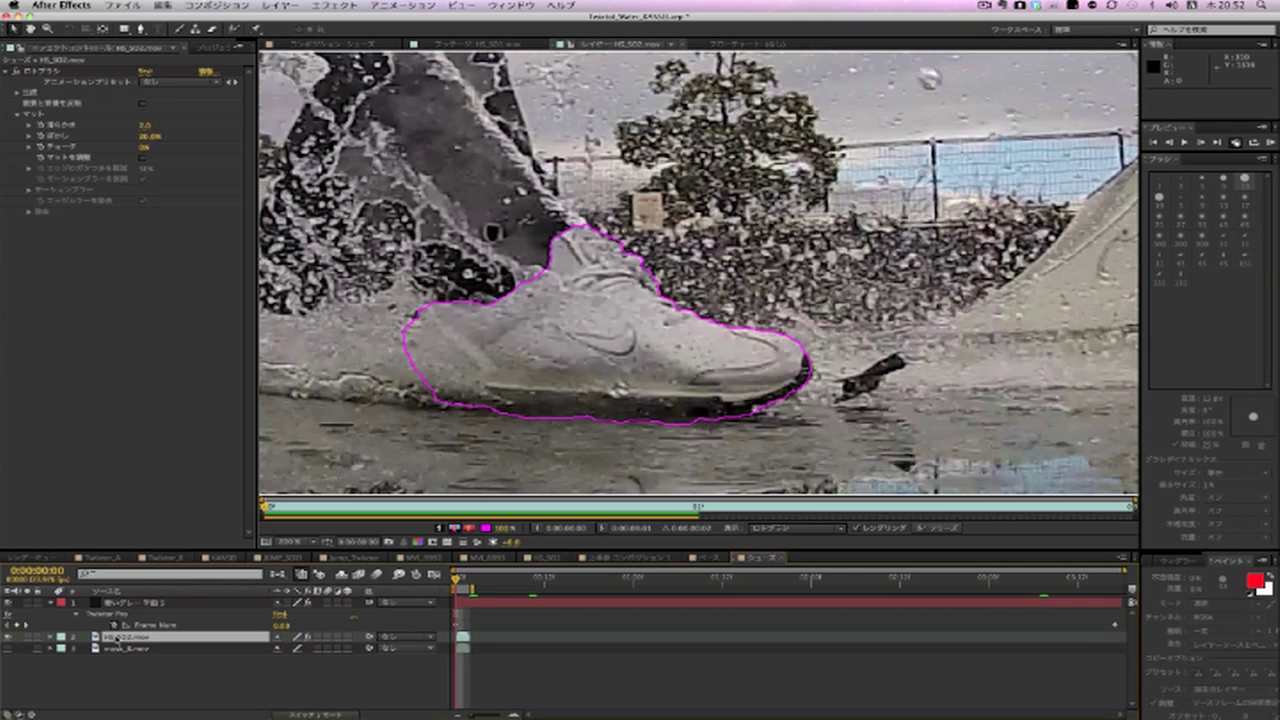
left_click(117, 636)
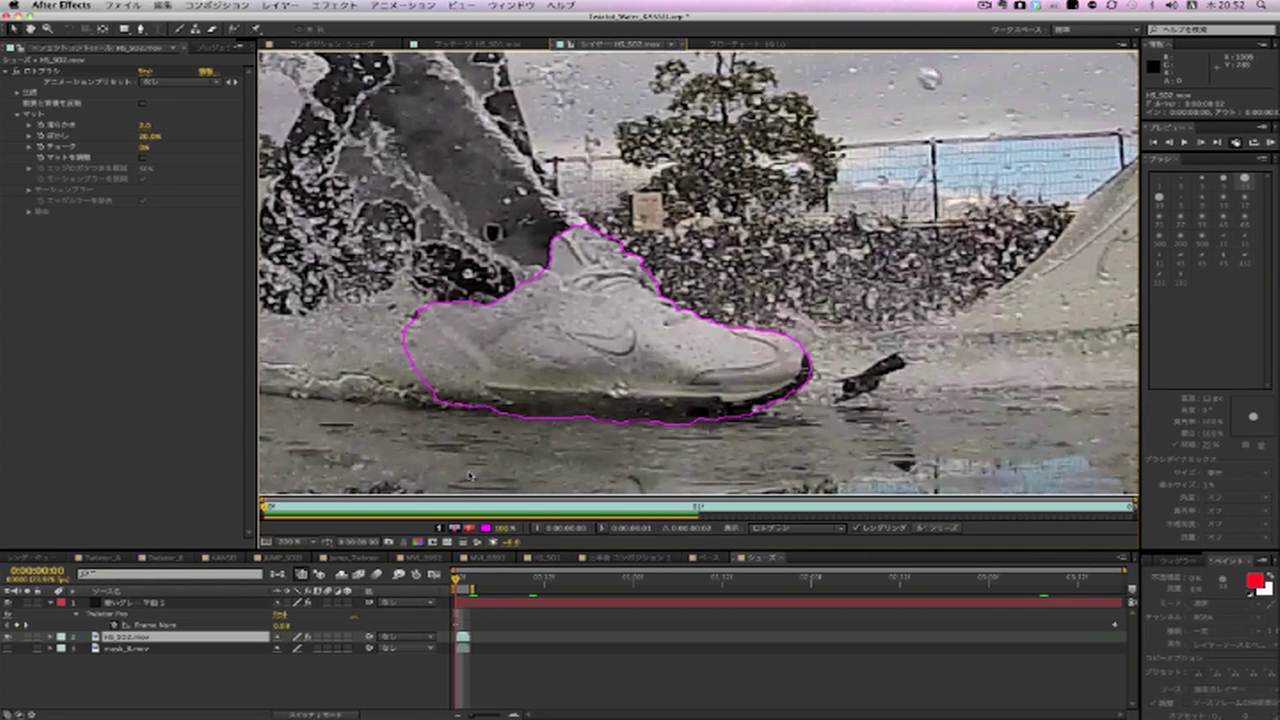
key("Page_Down")
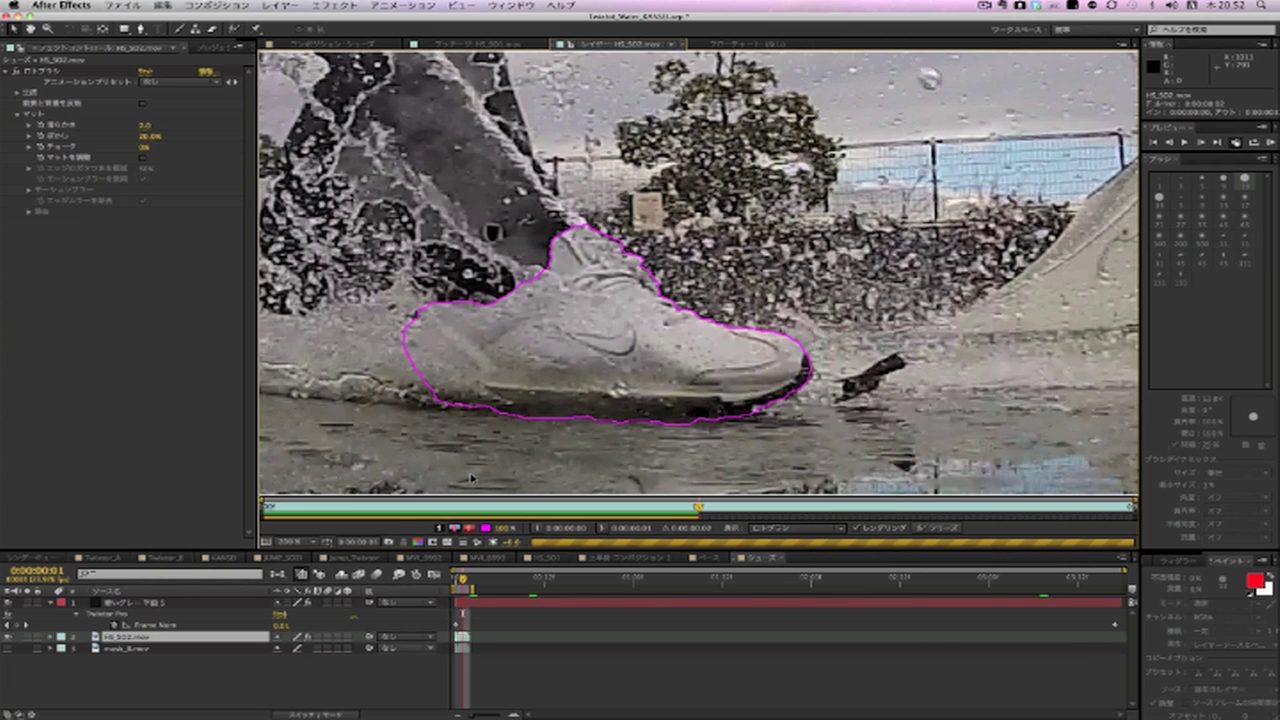
key("Page_Up")
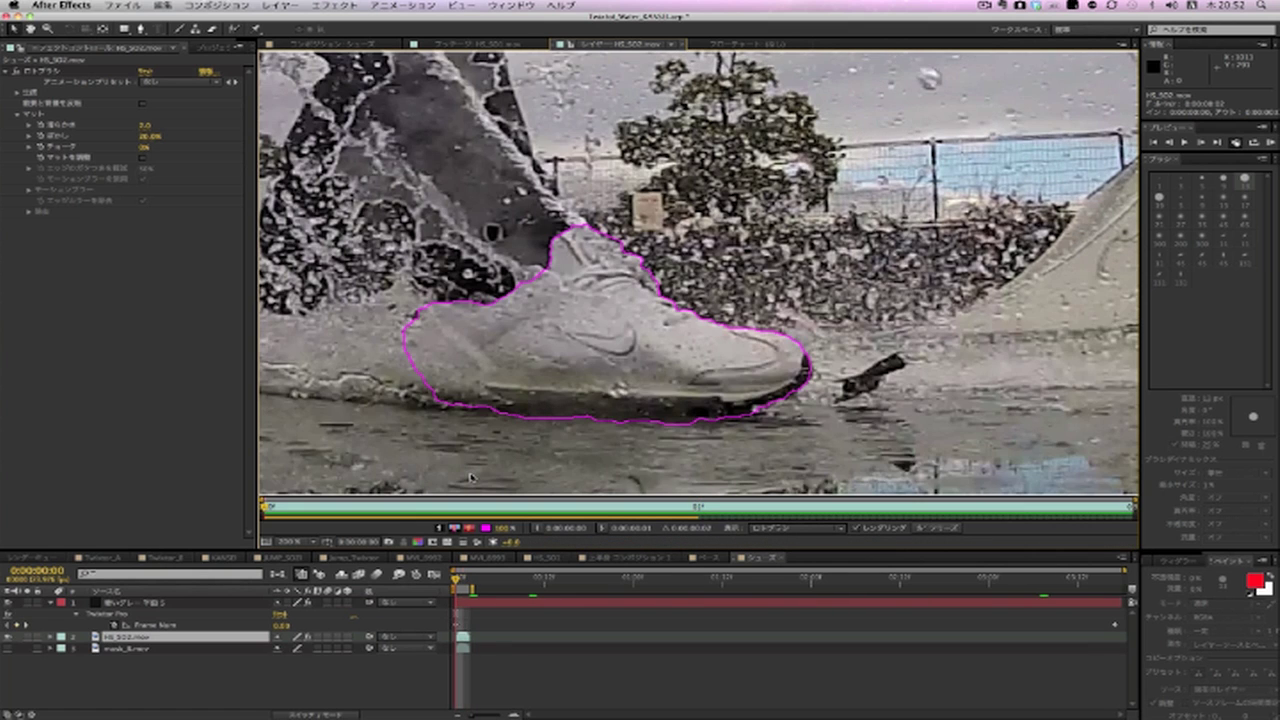
key("Page_Down")
left_click(120, 649)
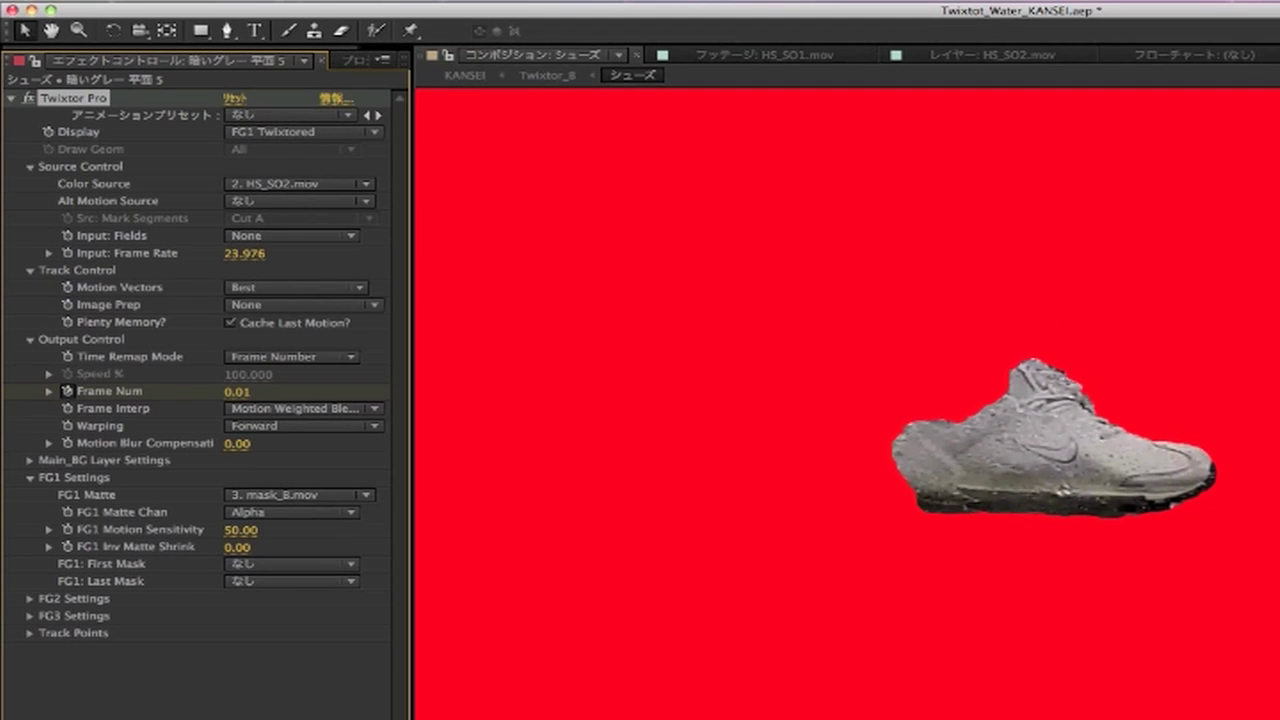
Set Twixtor Pro's FG1 Matte to mask_B.mov and FG1 Matte Chan to Alpha for the shoe
left_click(296, 495)
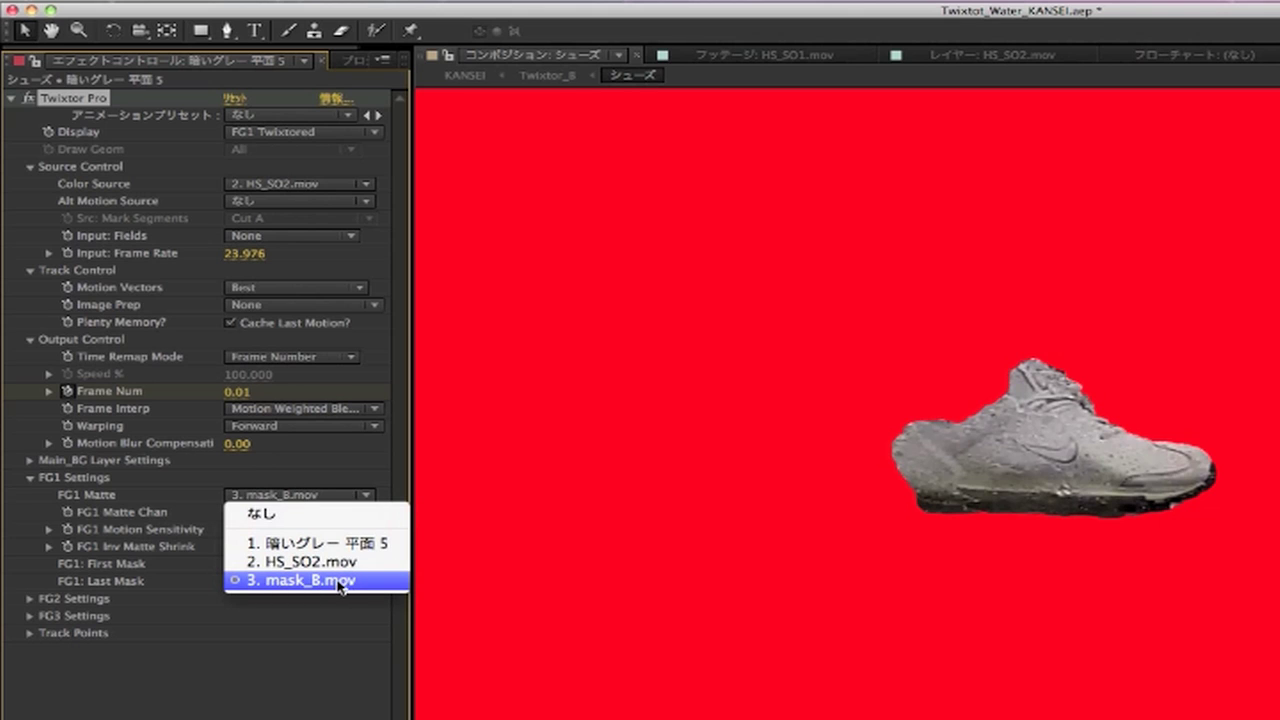
left_click(343, 636)
left_click(286, 512)
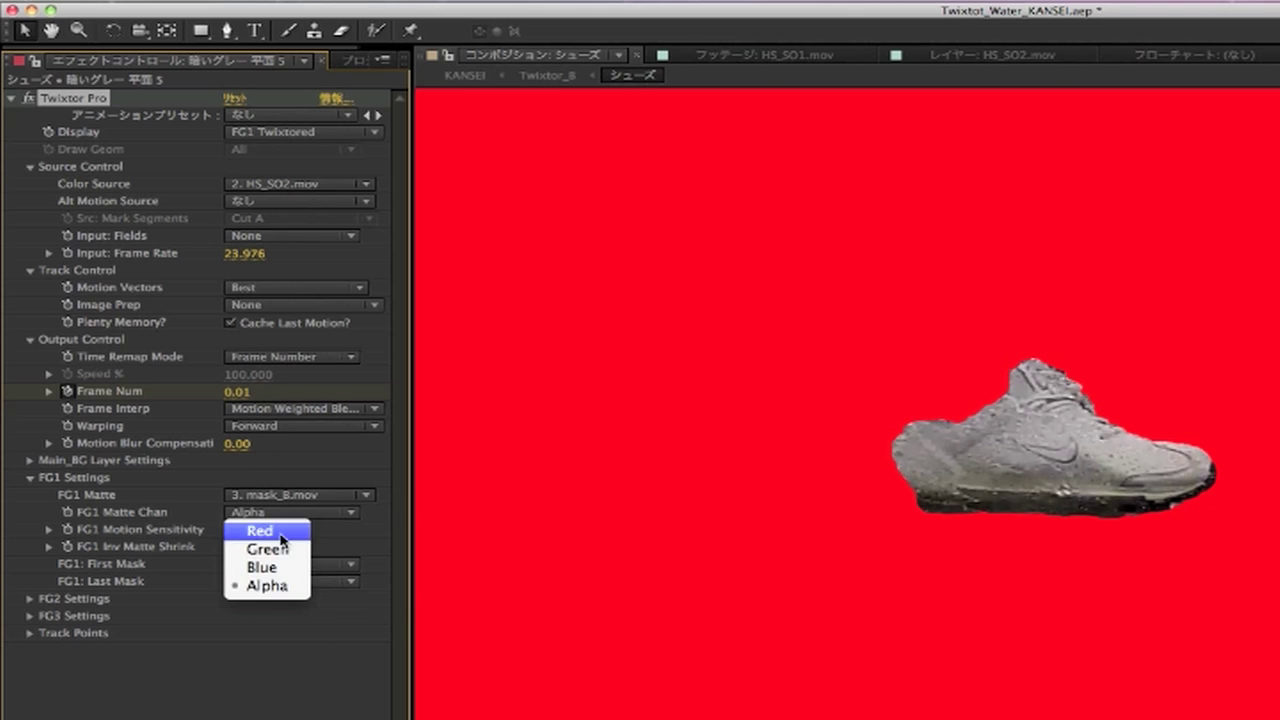
left_click(268, 586)
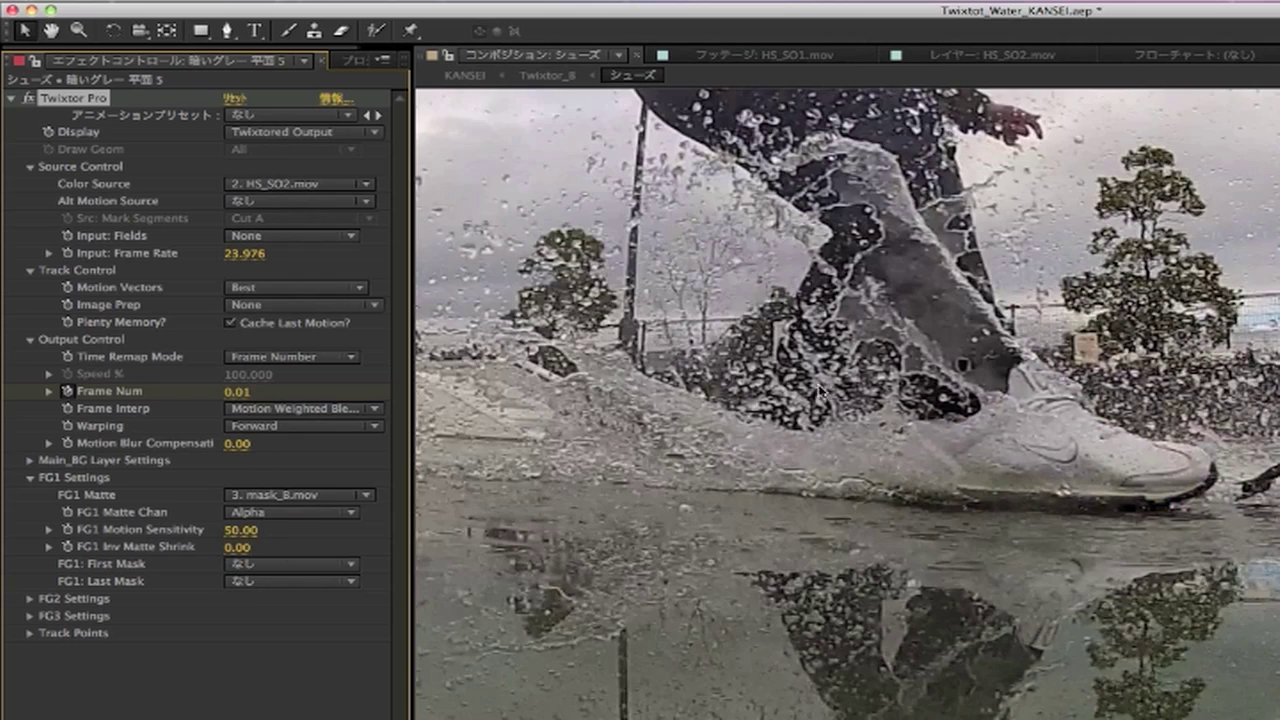
Set Twixtor Pro's Display to FG1 Twixtored and isolate the shoe layer in the Twixtor_B composition
left_click(284, 139)
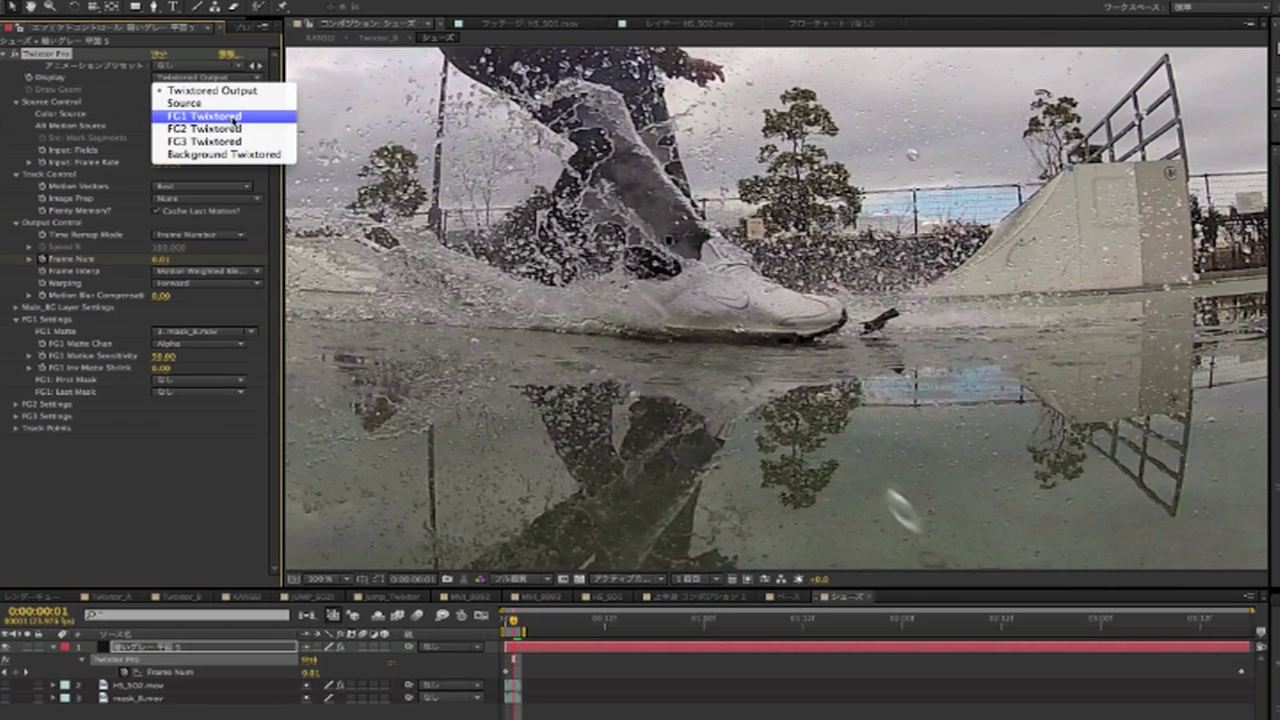
left_click(338, 188)
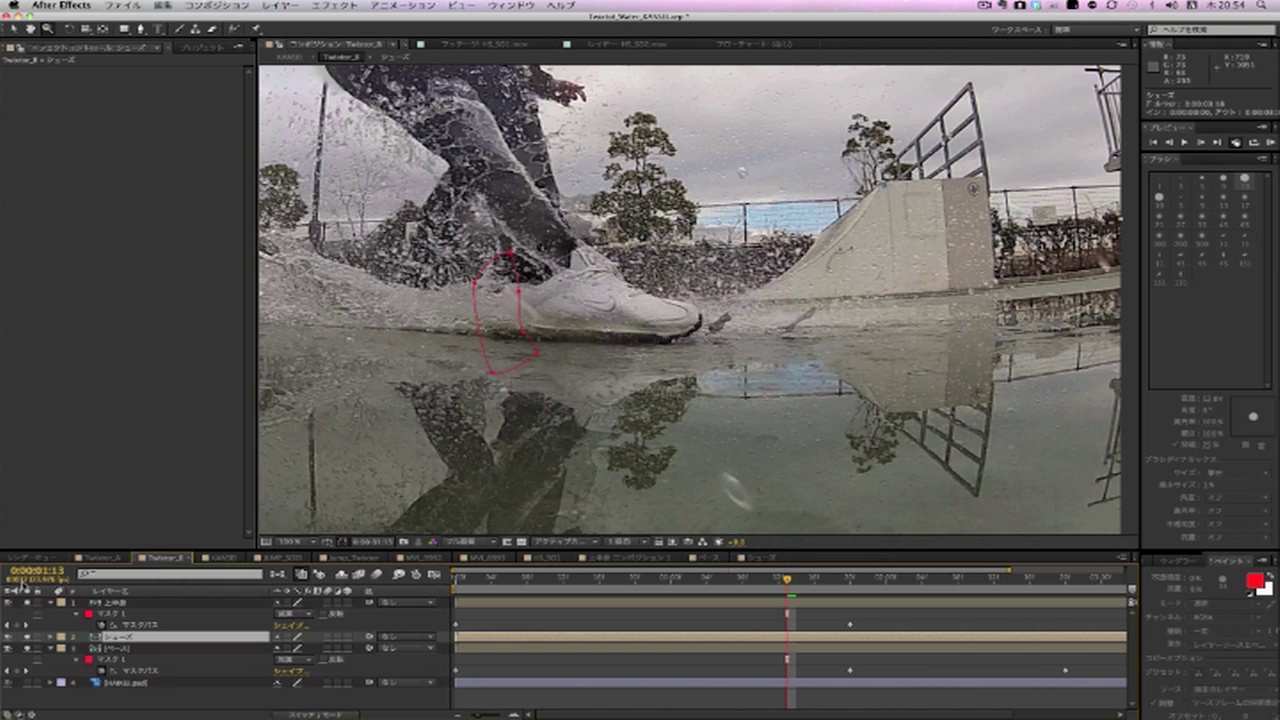
left_click(28, 604)
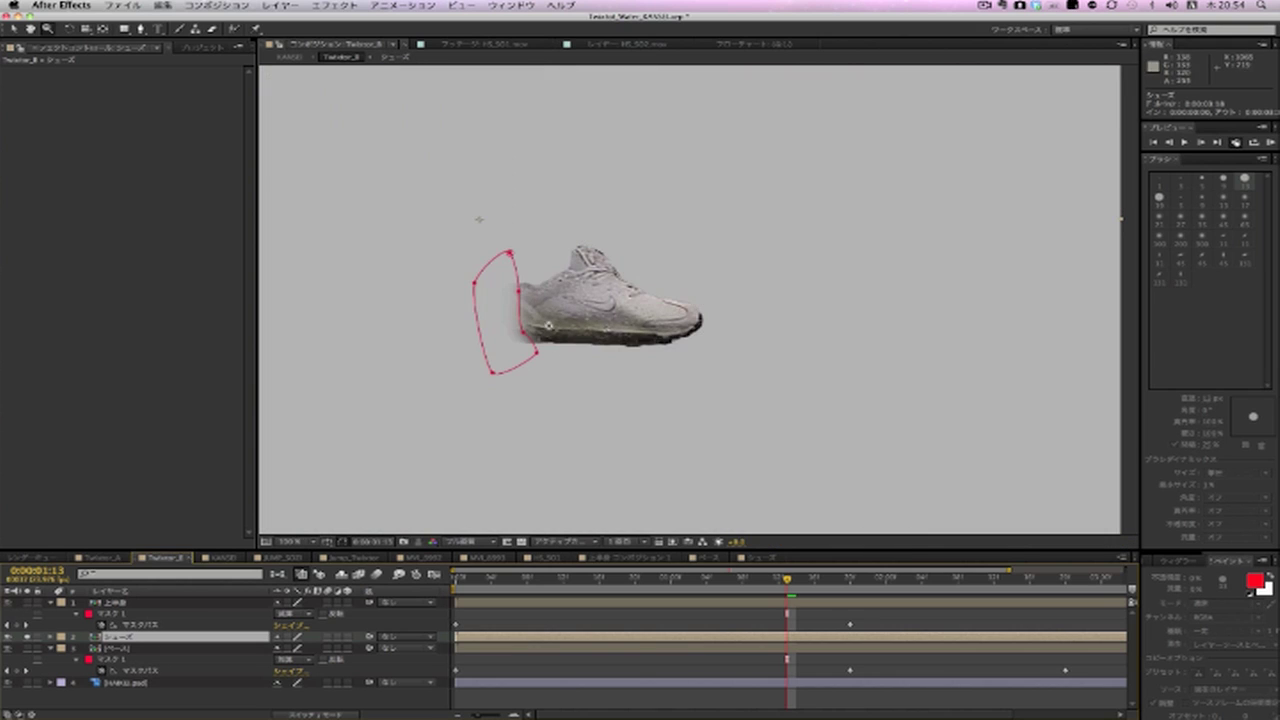
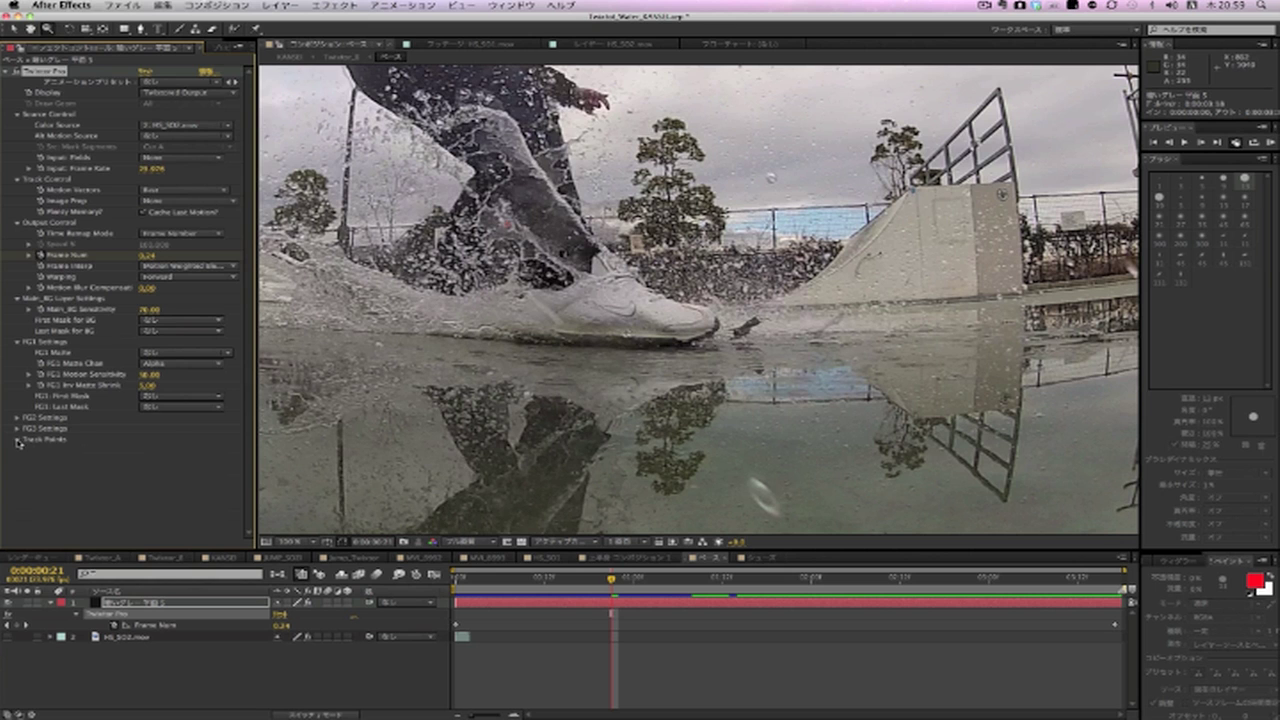
Place keyframed track points Pt 1 and Pt 2 on the background sign's upper corners, about 1135.0, 560.5 and 1151.5, 560.2
left_click(17, 439)
scroll(76, 437, "down", 5)
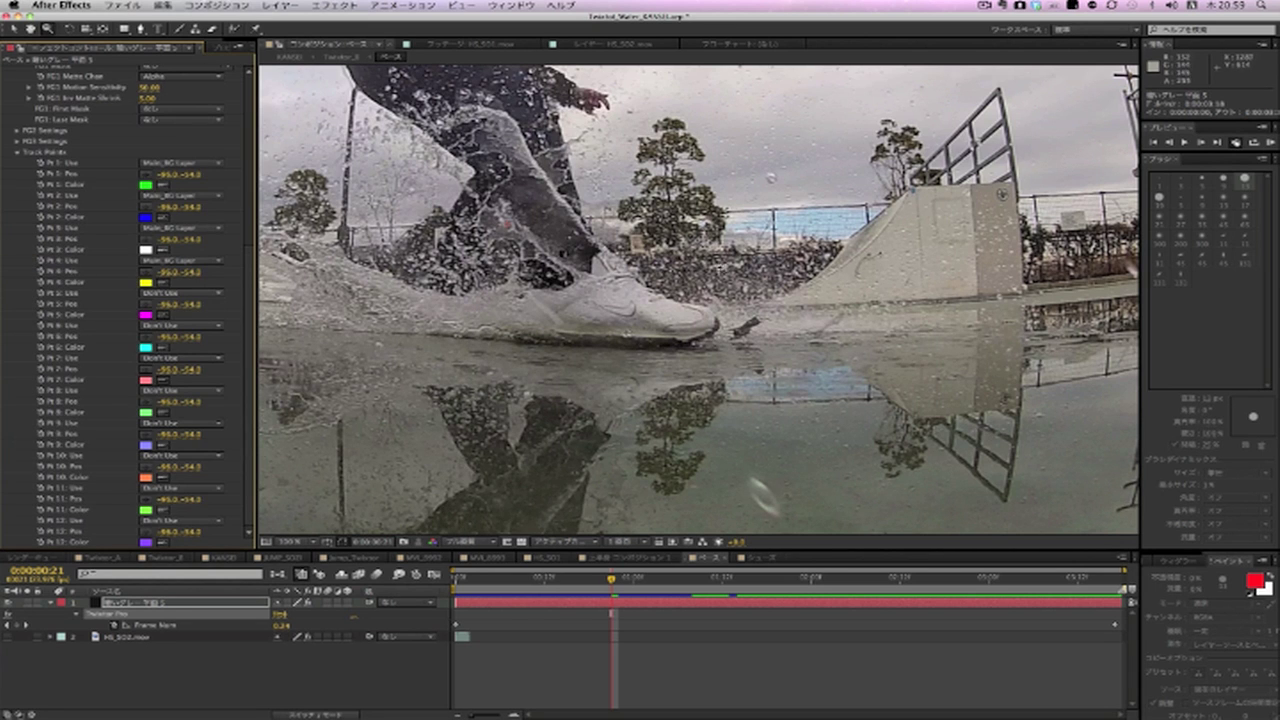
scroll(726, 380, "up", 4)
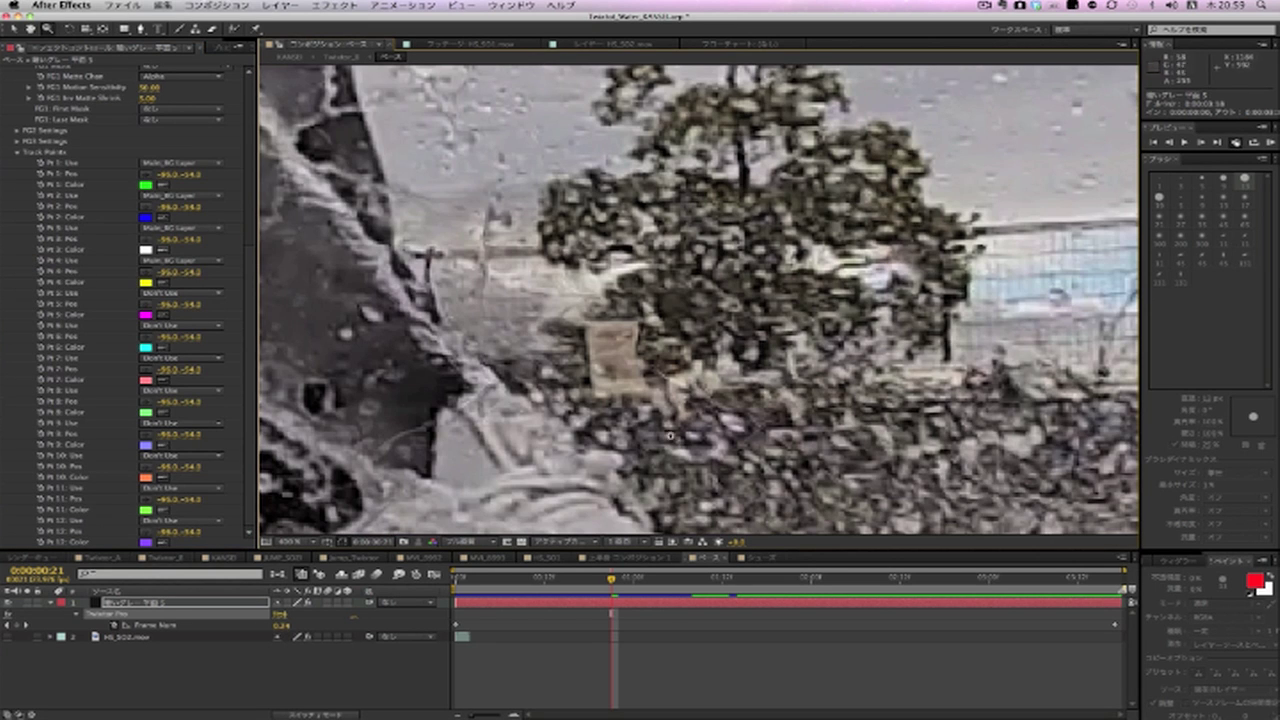
key("space")
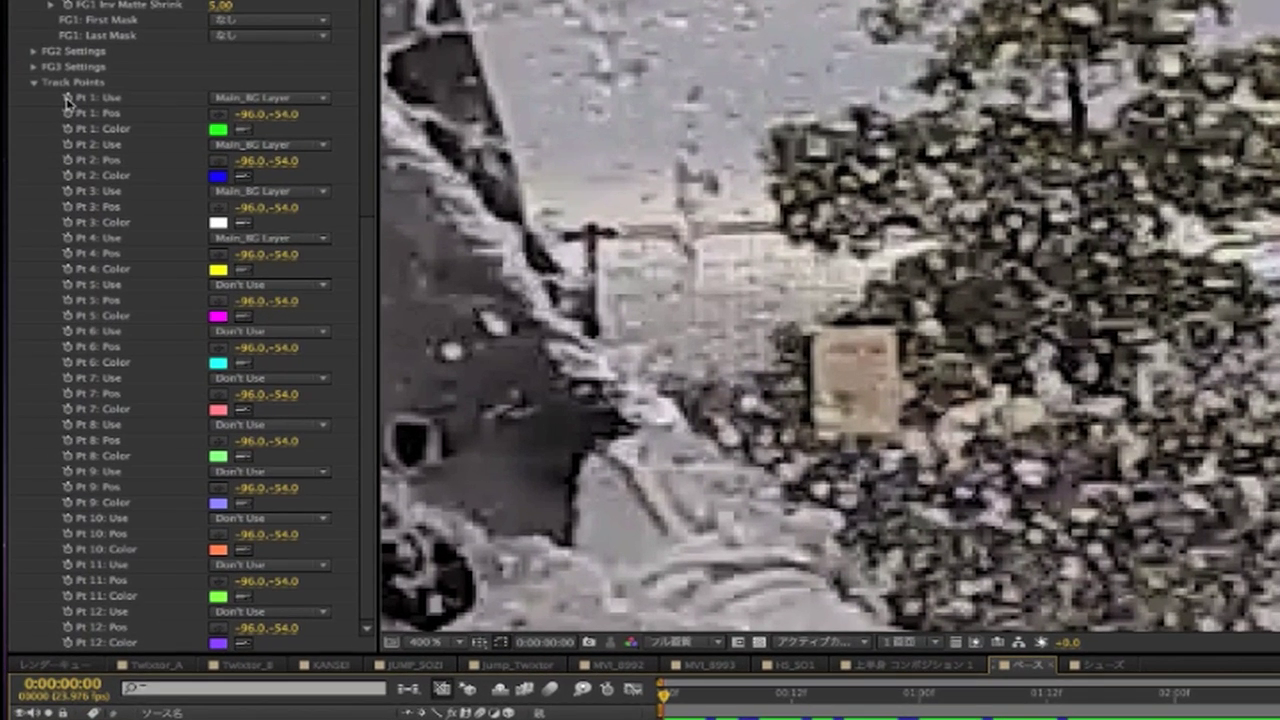
left_click(67, 100)
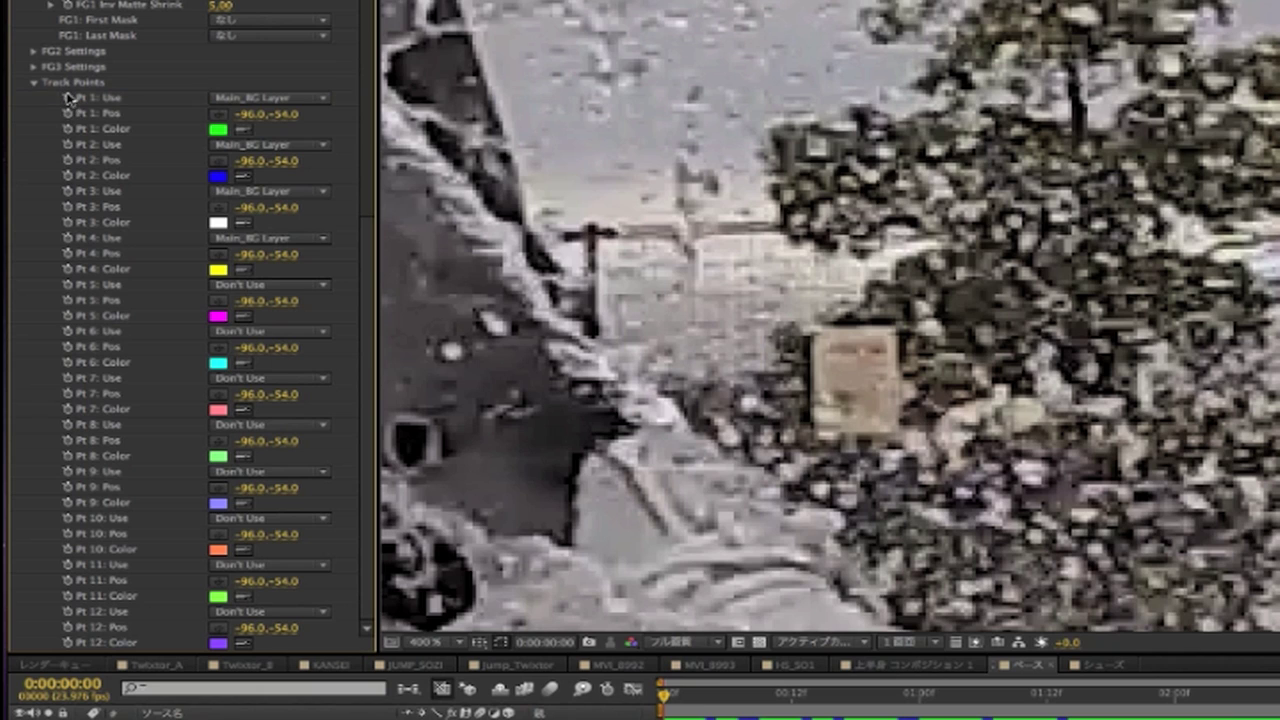
left_click(219, 115)
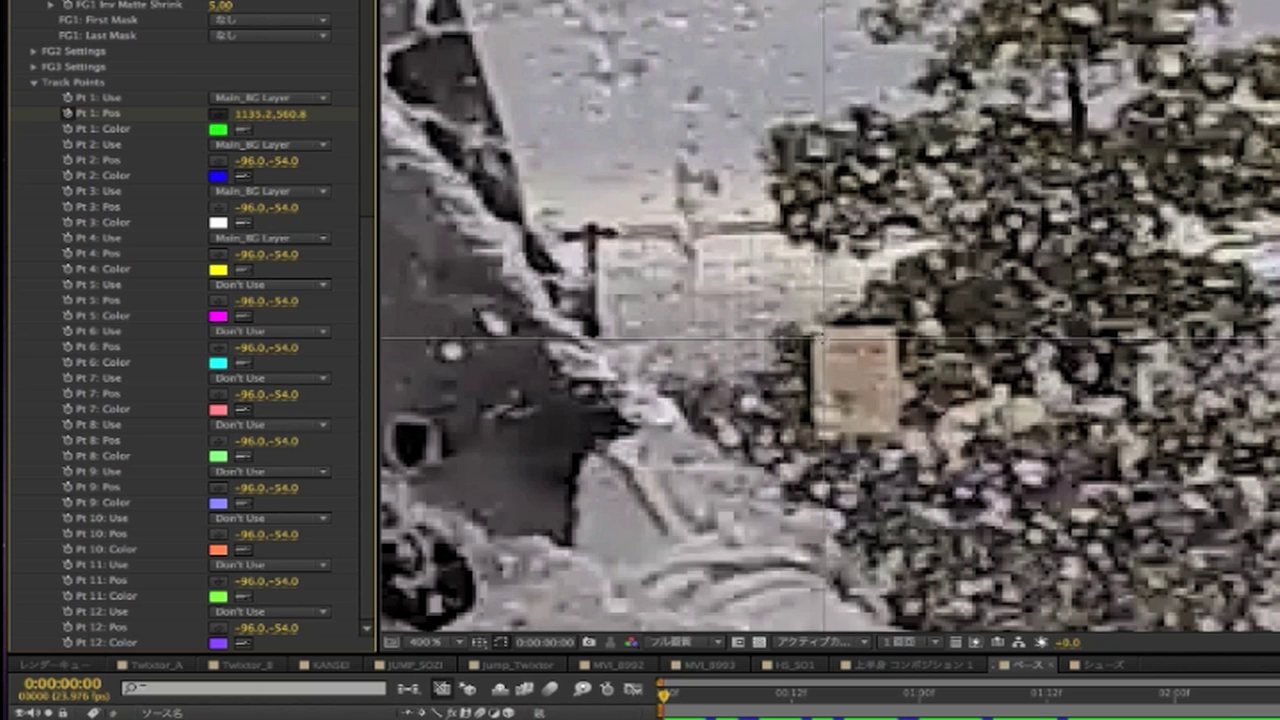
left_click(822, 338)
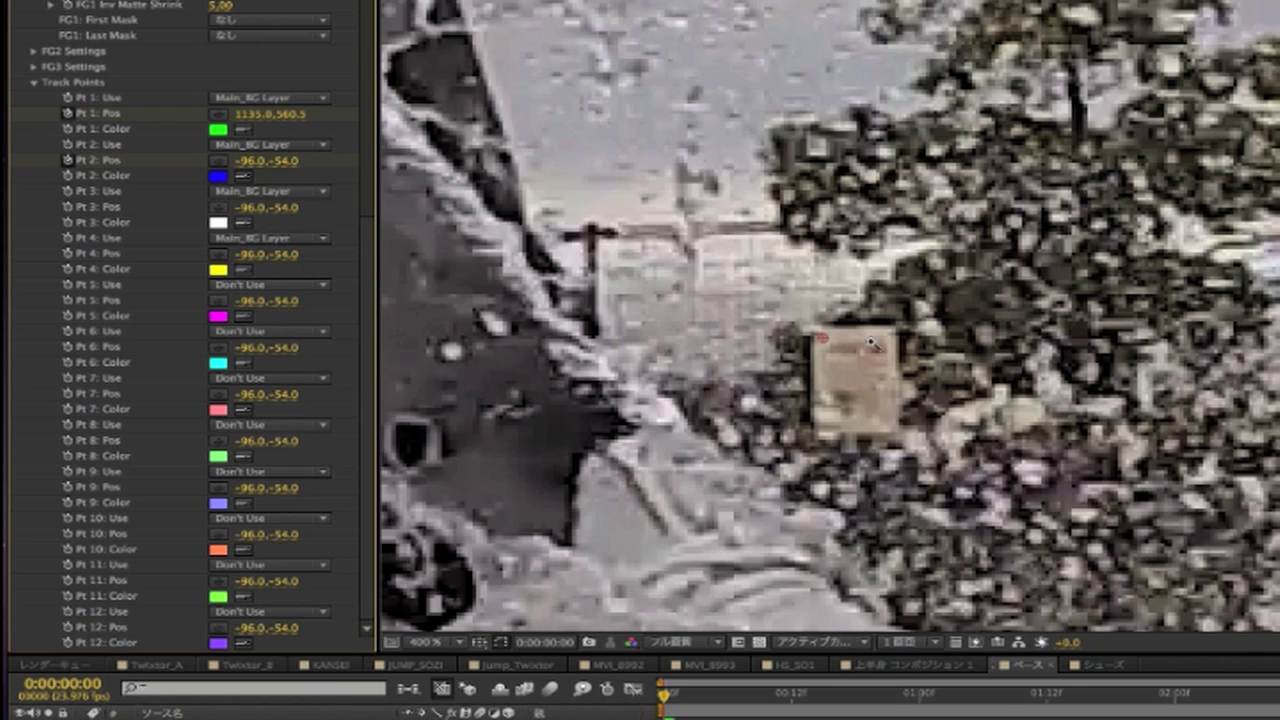
left_click(219, 161)
left_click(886, 338)
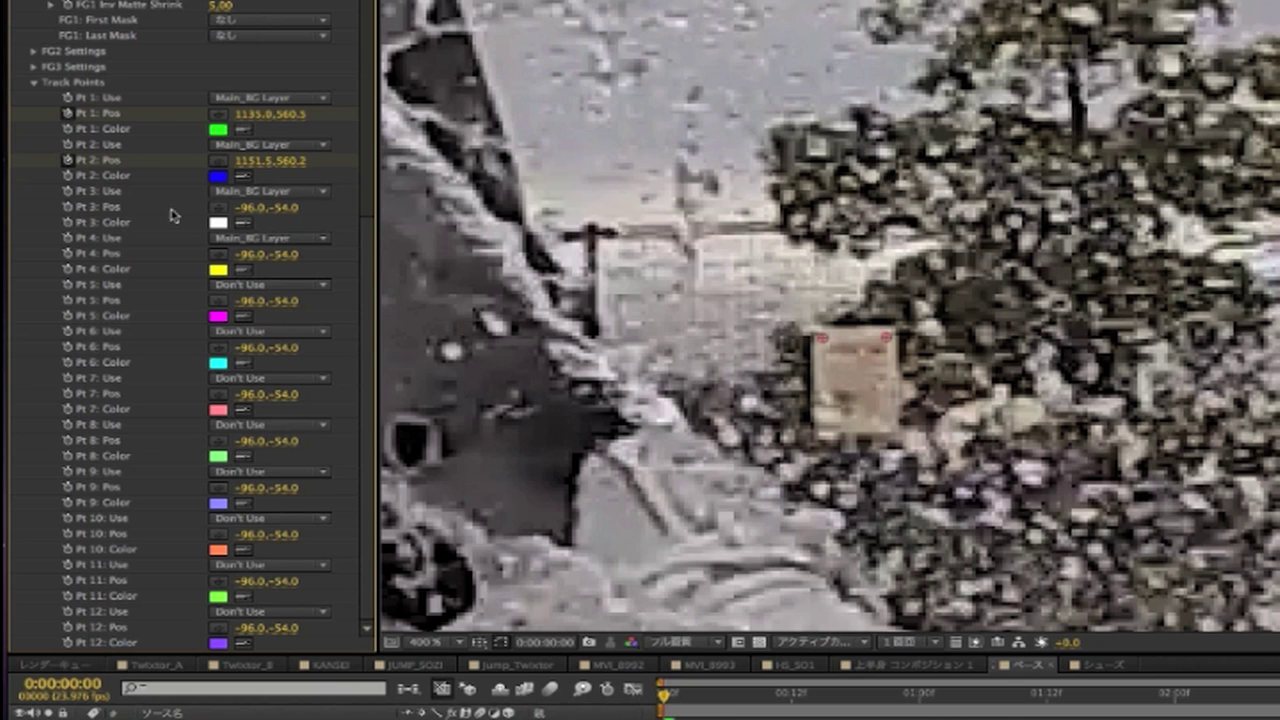
Place track points Pt 3 and Pt 4 on the sign's lower corners, Pt 3 at about 1135.2, 588.2, and start a RAM preview
left_click(219, 208)
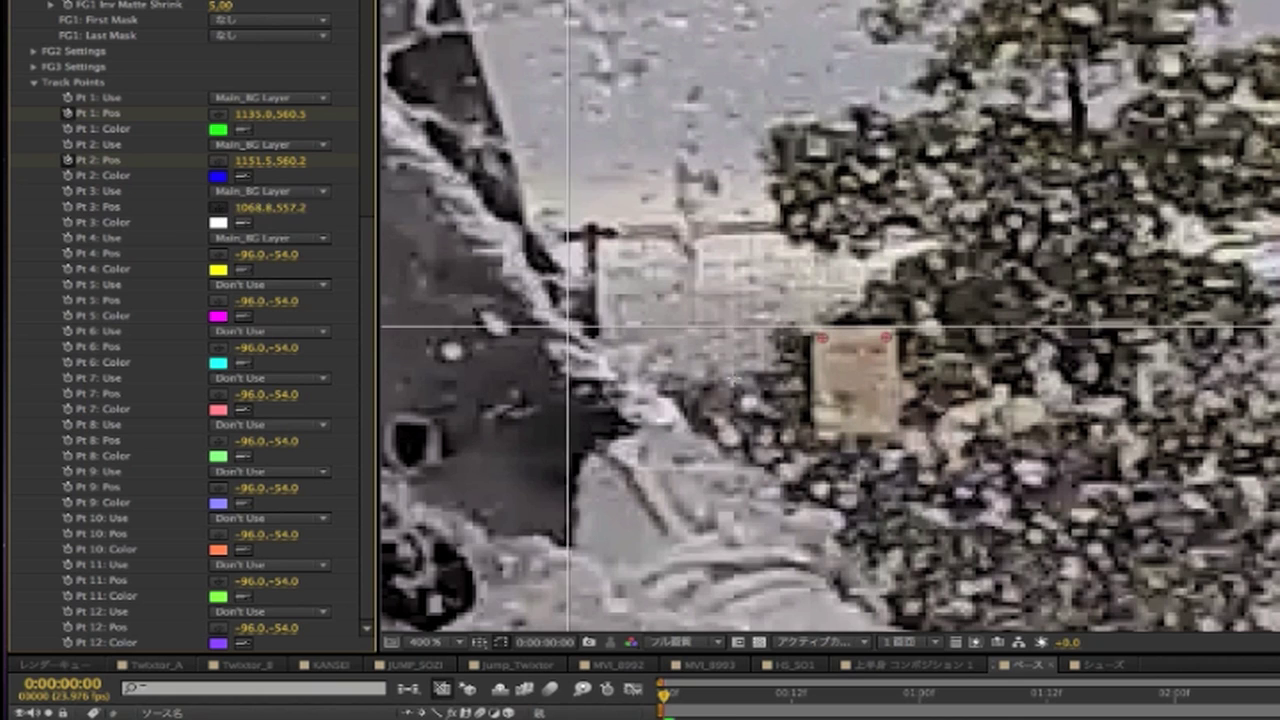
left_click(824, 434)
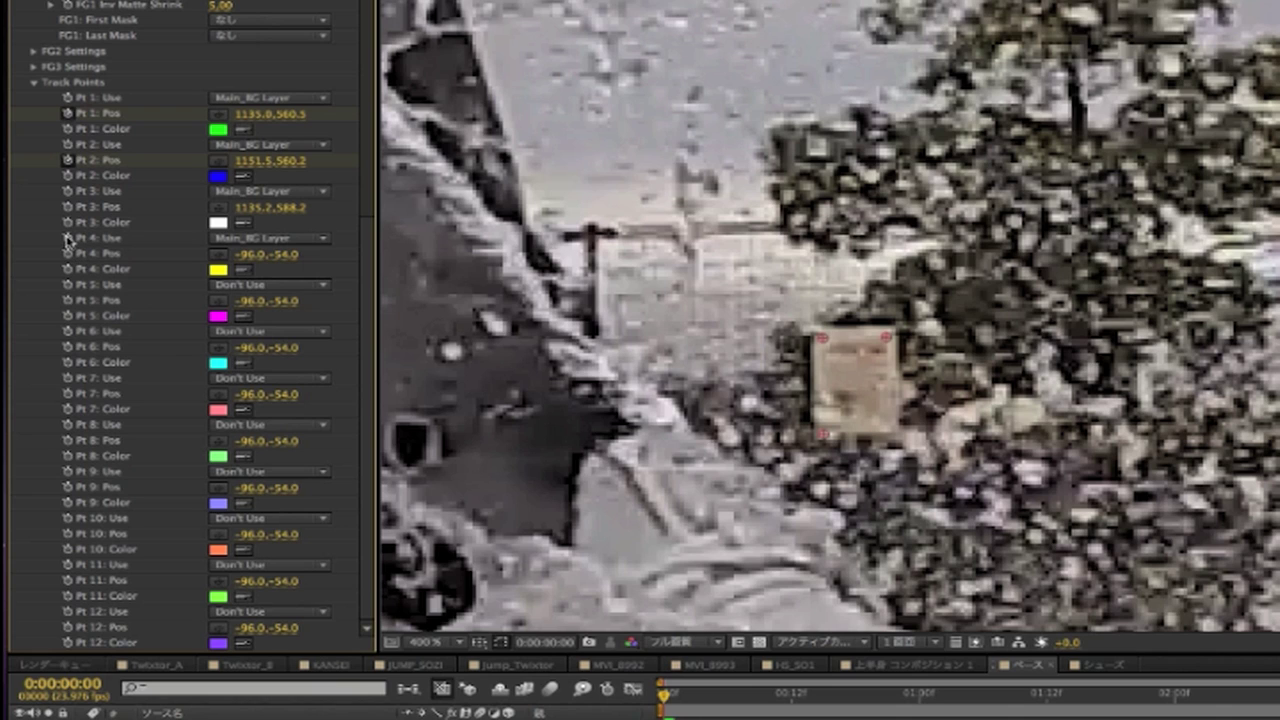
left_click(218, 257)
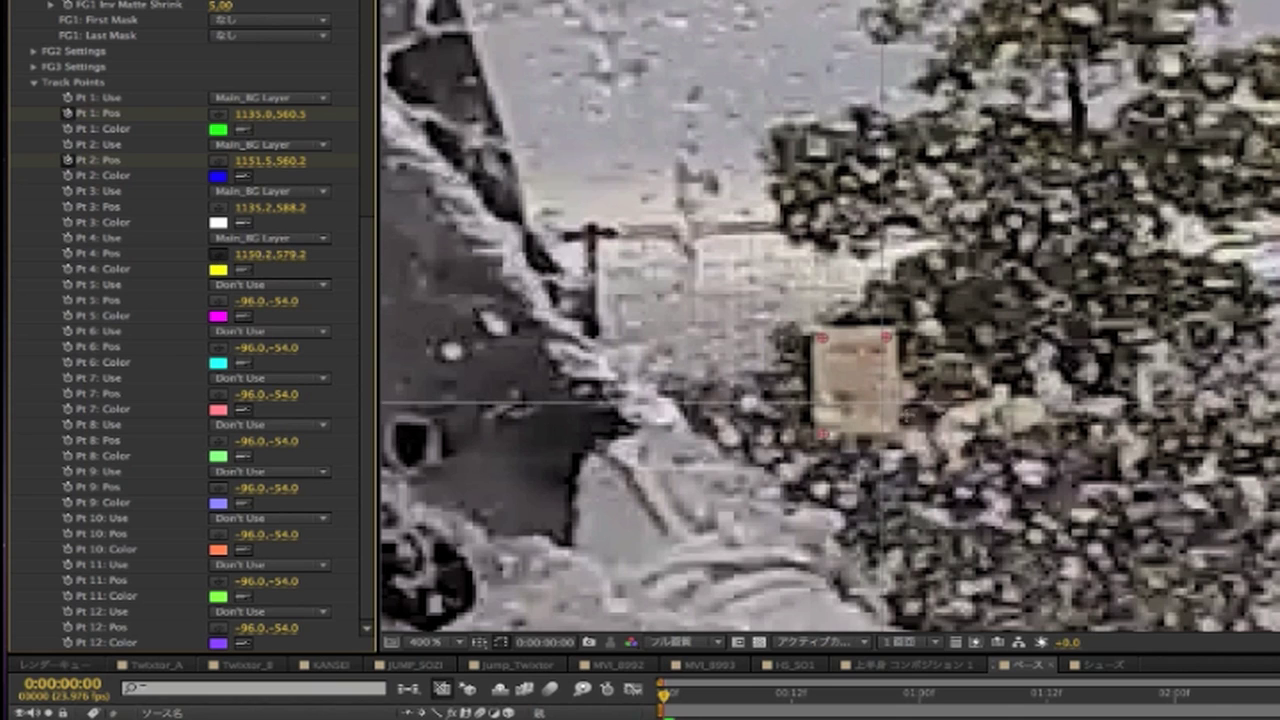
left_click(896, 434)
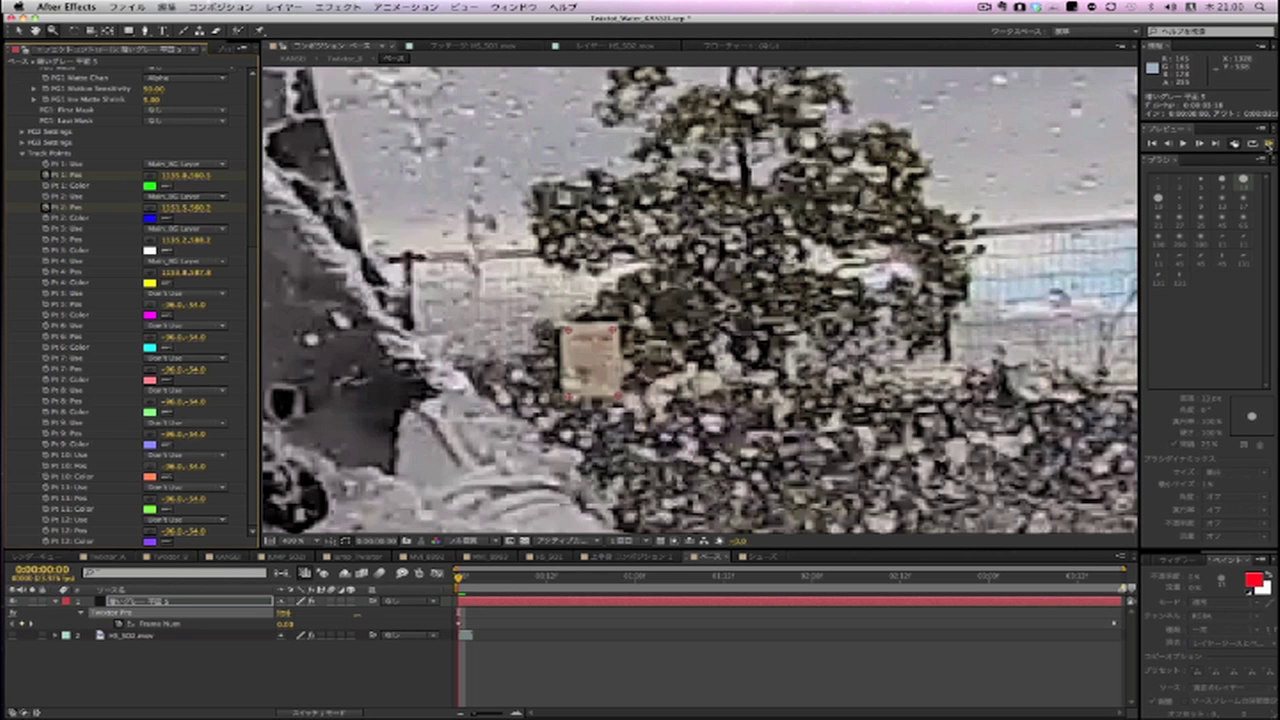
left_click(1268, 143)
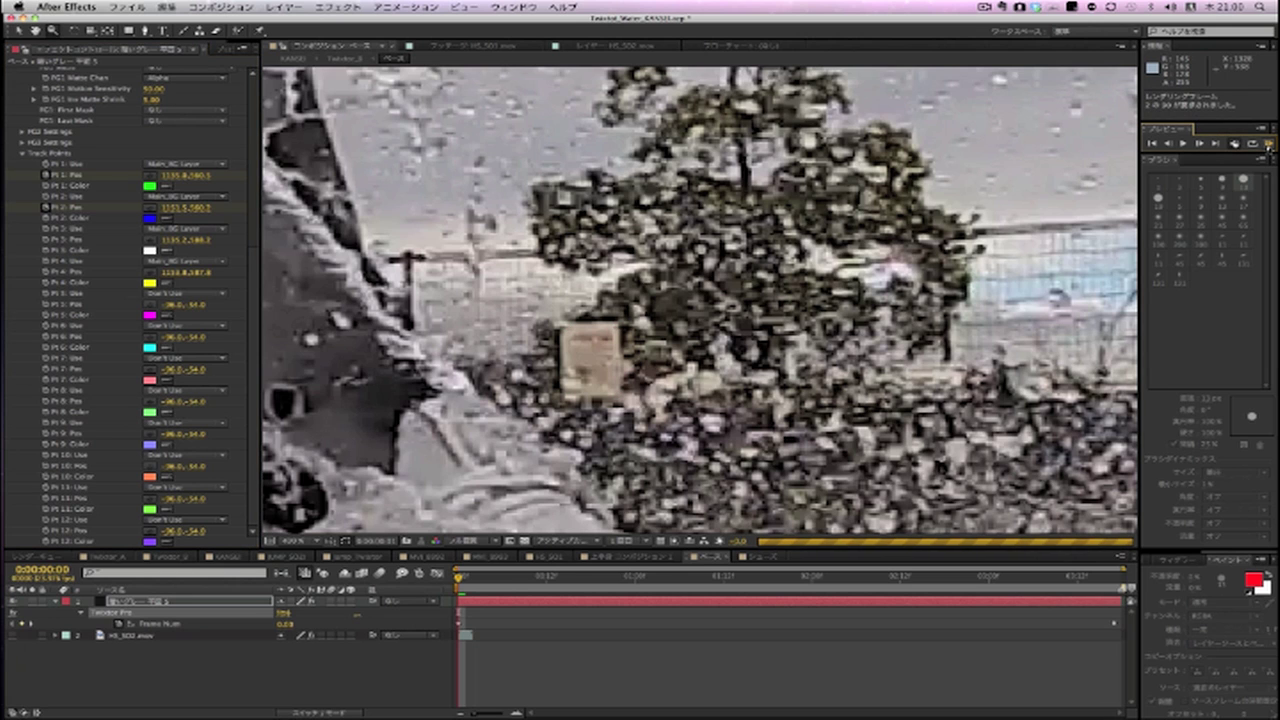